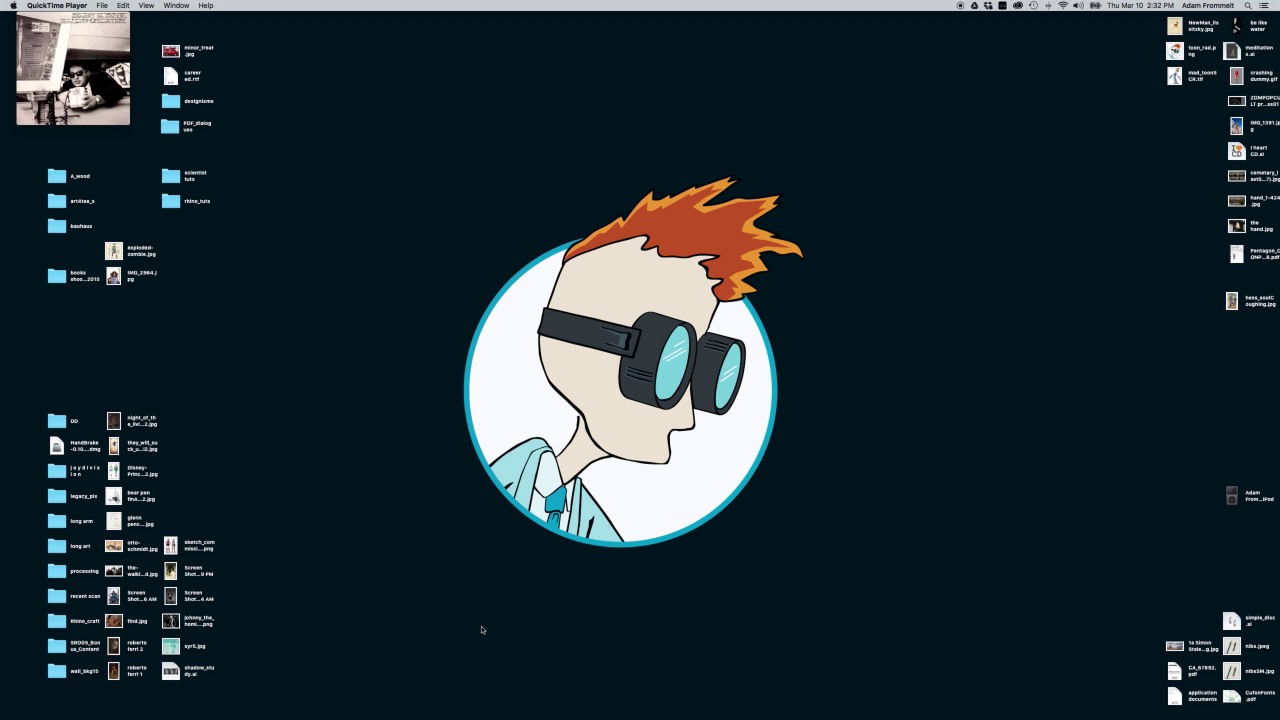
Step: Switch to Adobe Illustrator with its blank artboard
{"action": "left_click", "coordinate": [531, 703]}
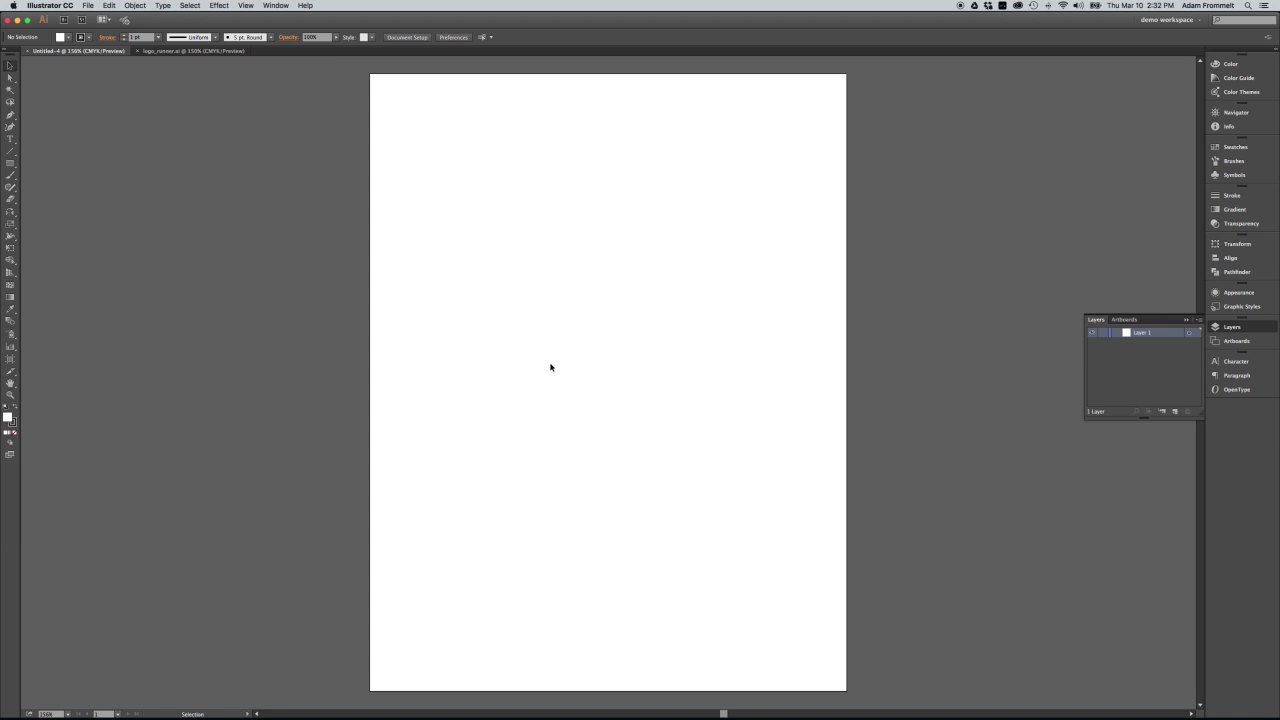
Step: Draw a closed six-sided straight-edged shape about 4.5 by 2.8 in with the Pen tool near the artboard's upper edge
{"action": "left_click", "coordinate": [11, 115]}
{"action": "left_click", "coordinate": [452, 121]}
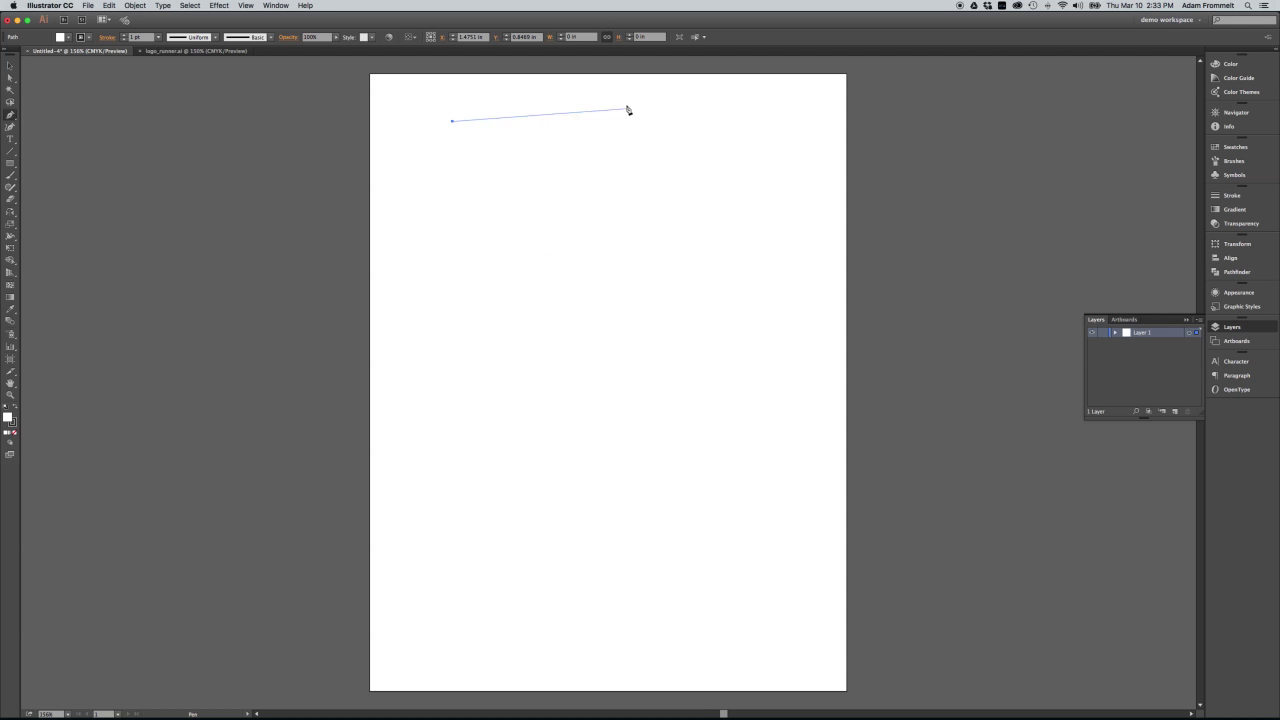
{"action": "left_click", "coordinate": [539, 103]}
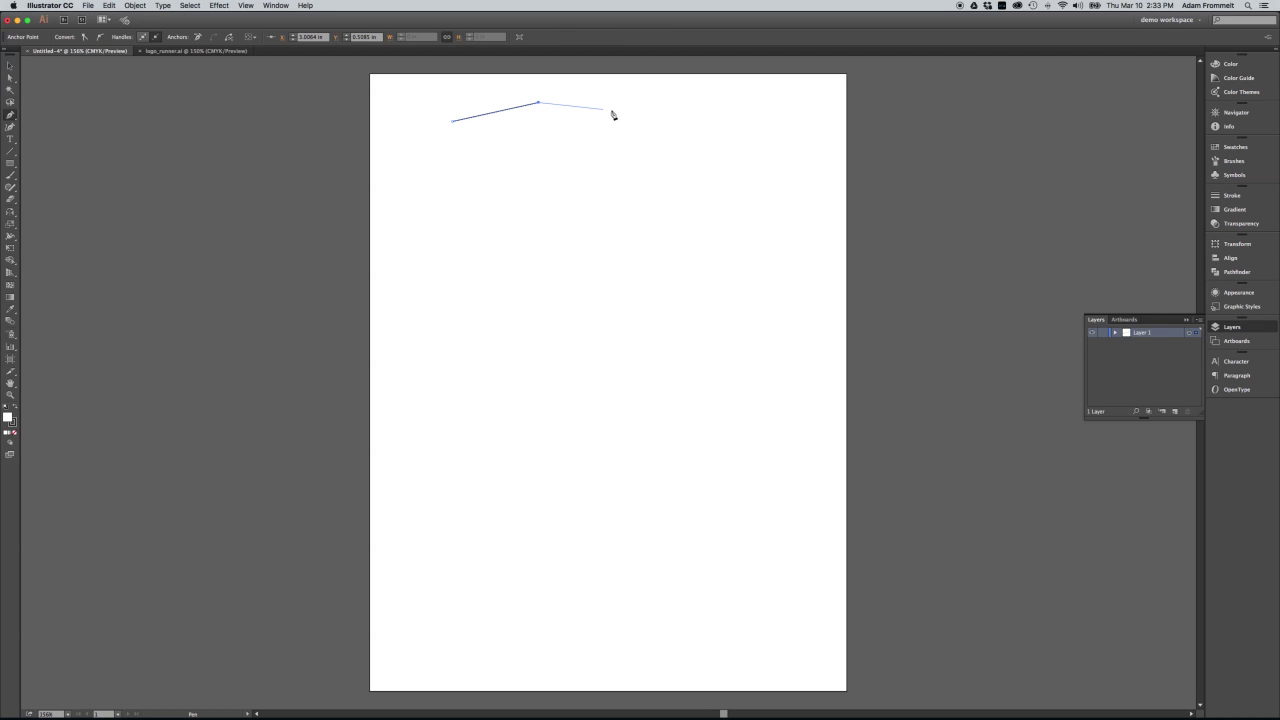
{"action": "left_click", "coordinate": [659, 116]}
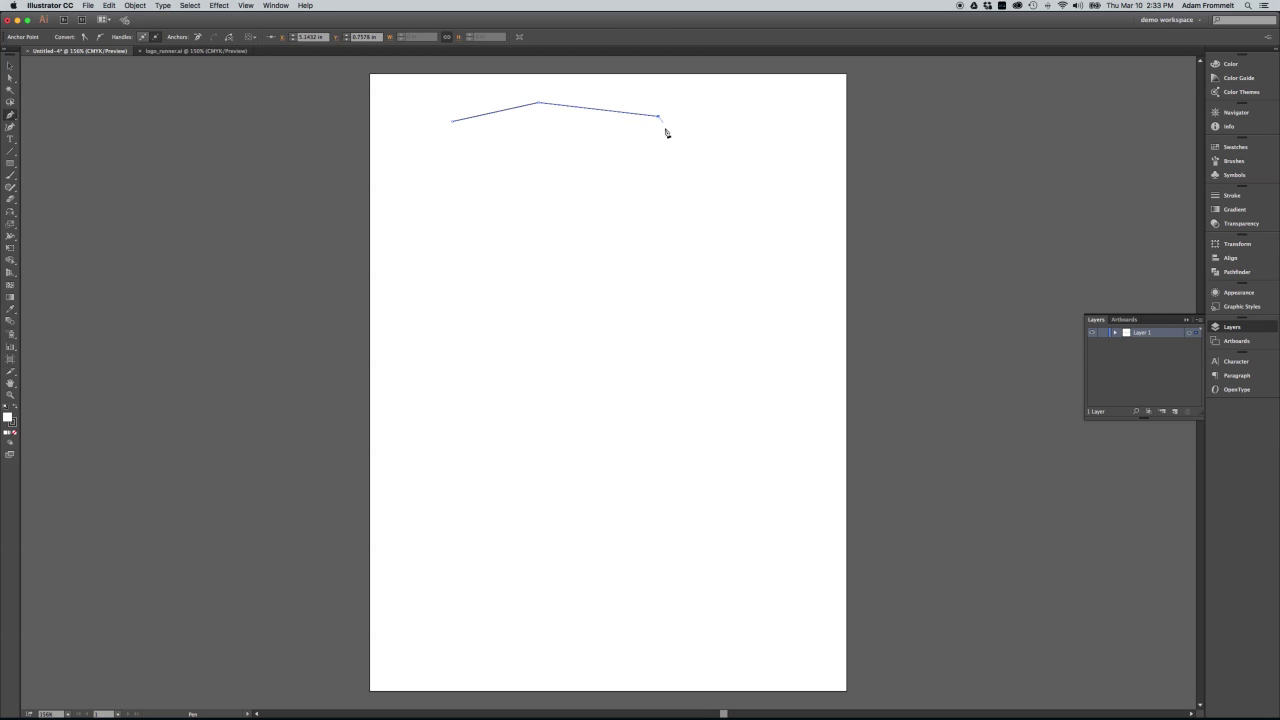
{"action": "left_click", "coordinate": [687, 213]}
{"action": "left_click", "coordinate": [513, 259]}
{"action": "left_click", "coordinate": [433, 196]}
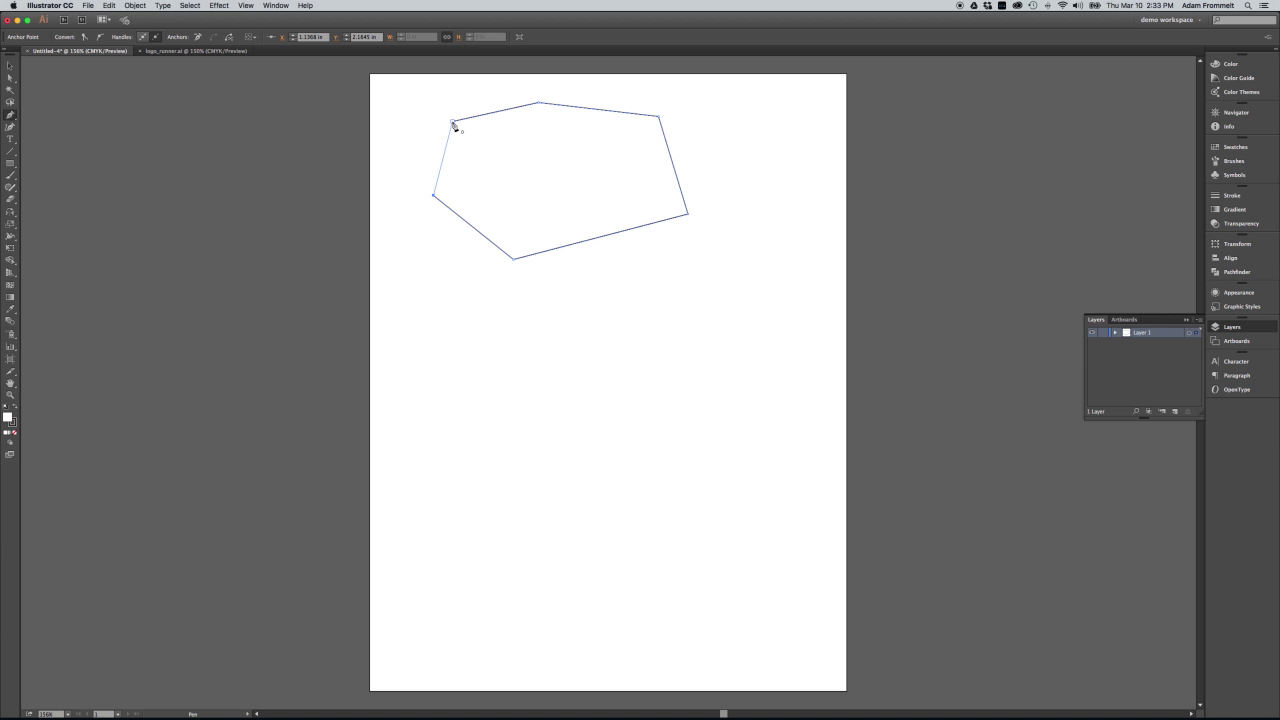
{"action": "left_click", "coordinate": [453, 122]}
Step: Fill the six-sided shape with yellow and move it to the right on the artboard, leaving it deselected
{"action": "left_click", "coordinate": [9, 66]}
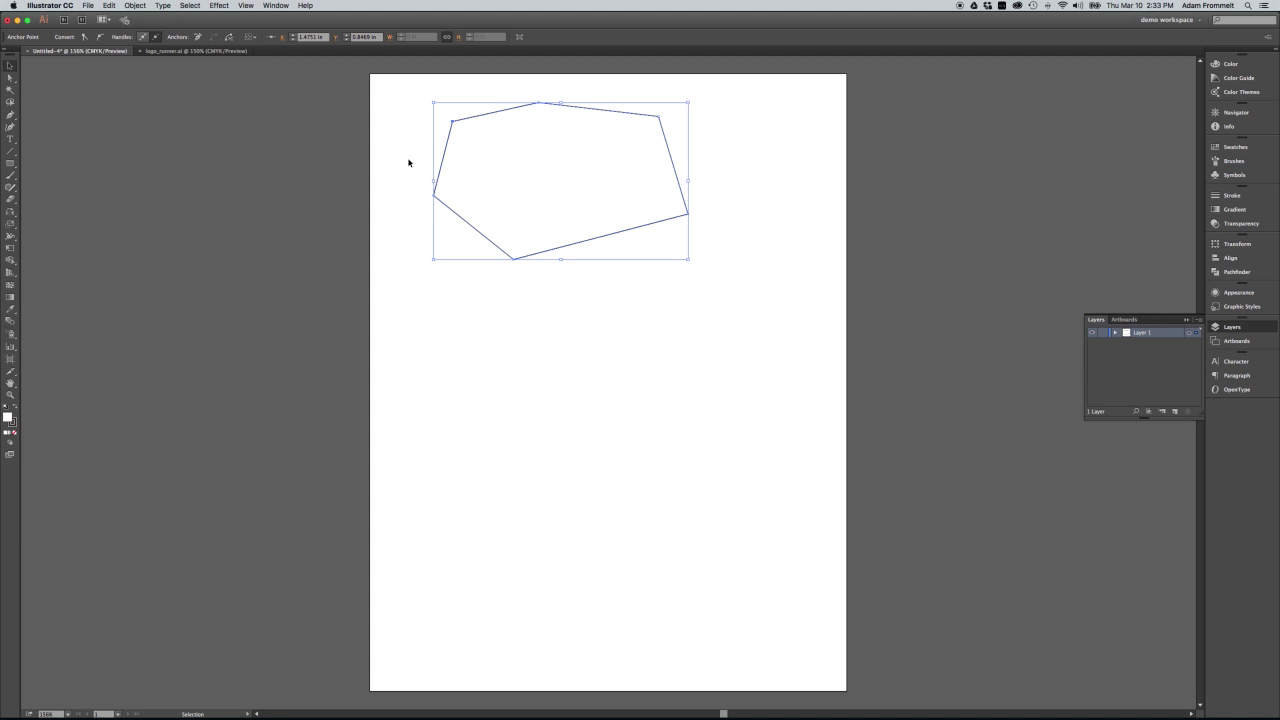
{"action": "left_click_drag", "start_coordinate": [403, 186], "coordinate": [505, 222]}
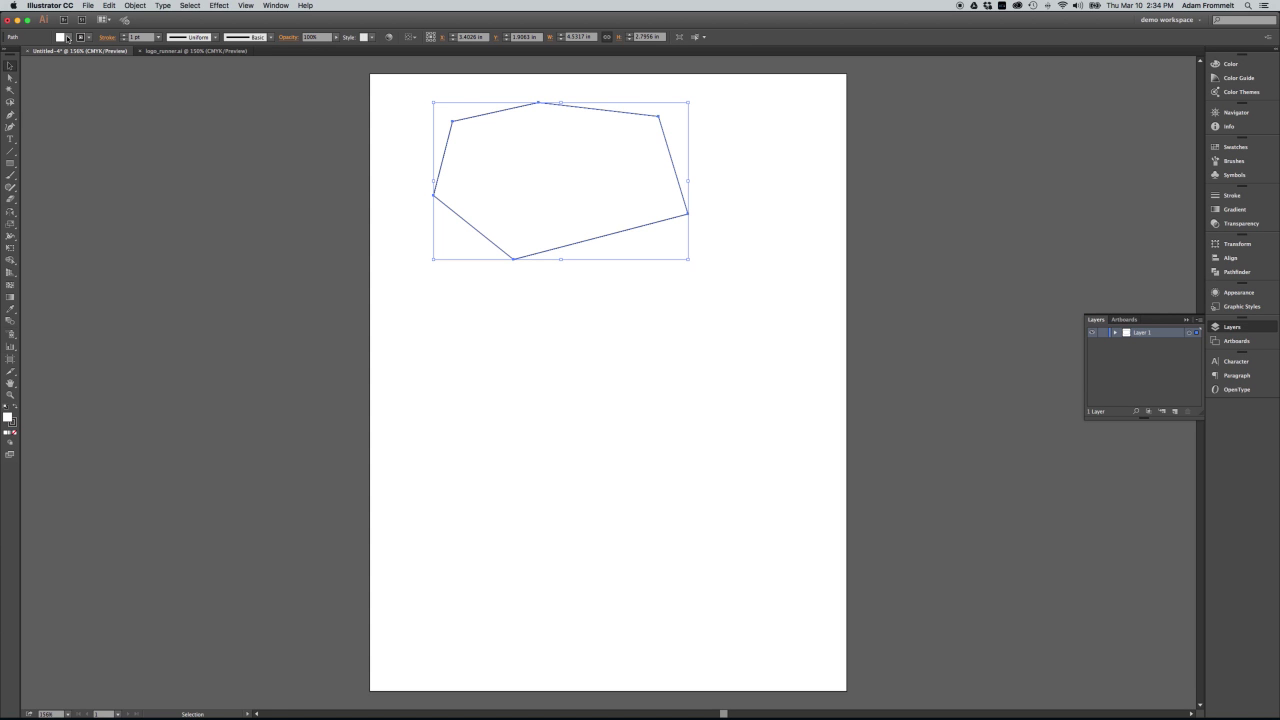
{"action": "left_click", "coordinate": [66, 37]}
{"action": "left_click", "coordinate": [40, 55]}
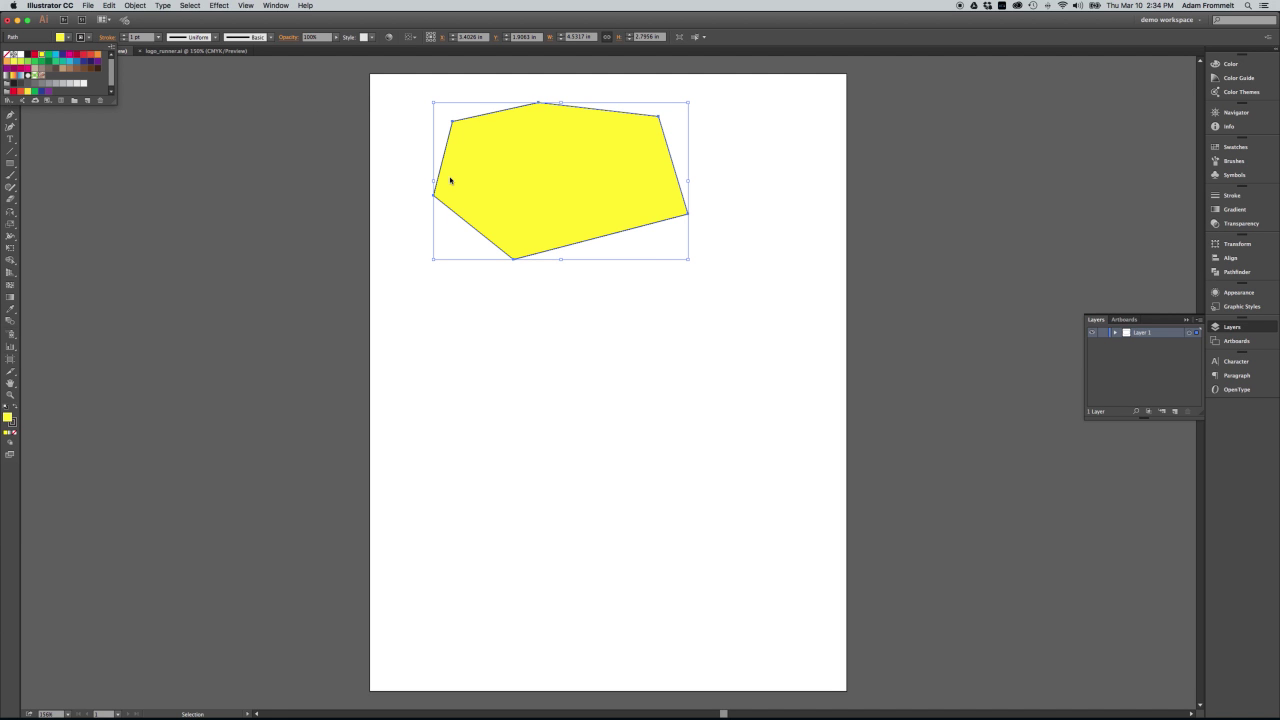
{"action": "left_click", "coordinate": [626, 228]}
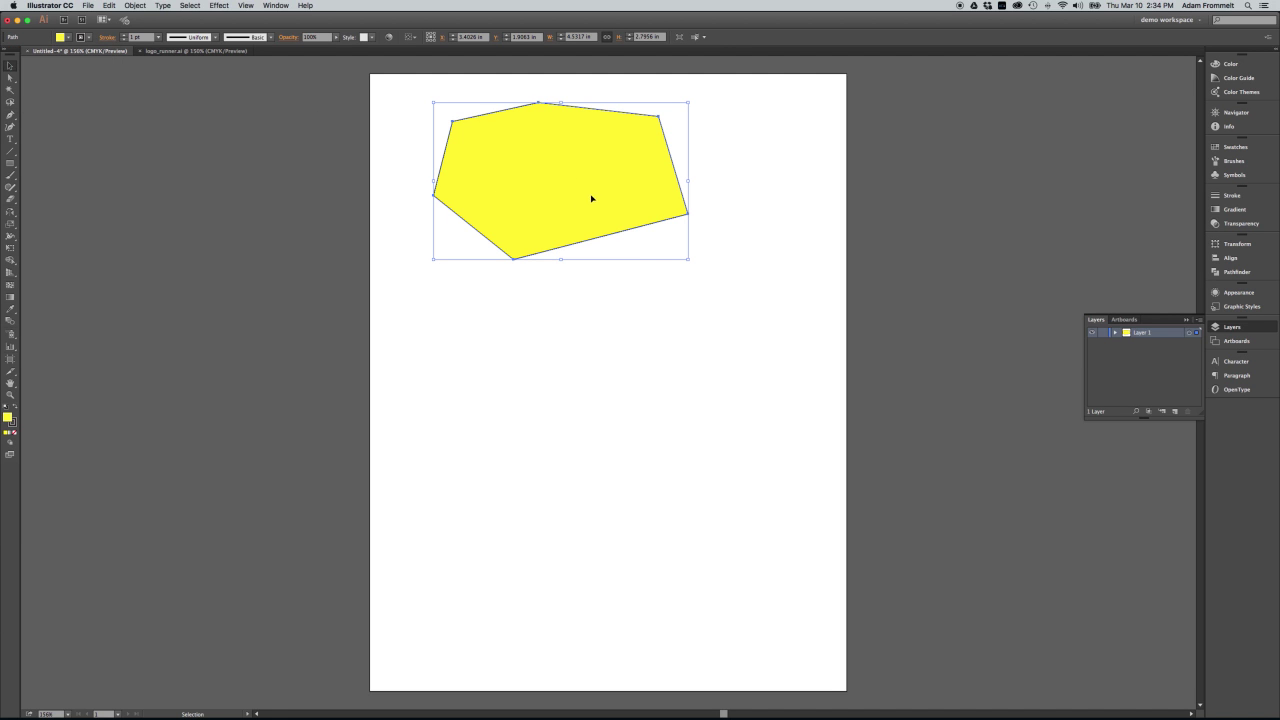
{"action": "left_click_drag", "start_coordinate": [591, 197], "coordinate": [673, 203]}
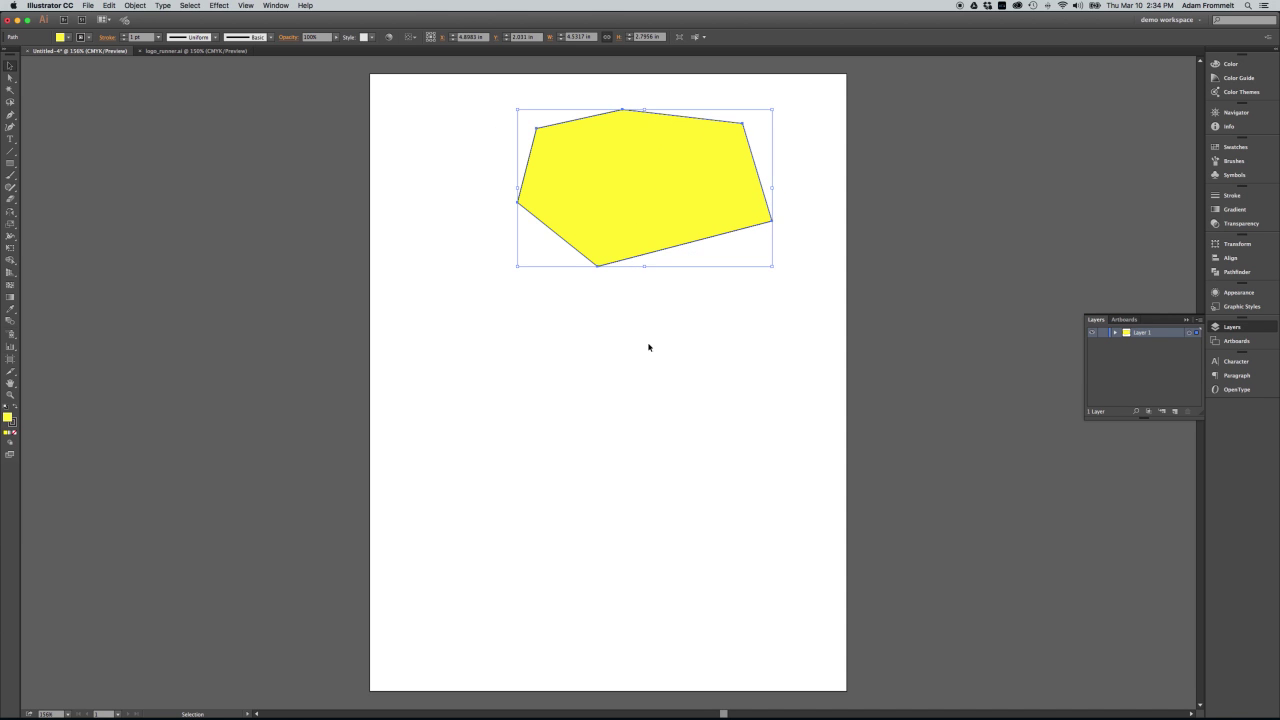
{"action": "left_click", "coordinate": [641, 287]}
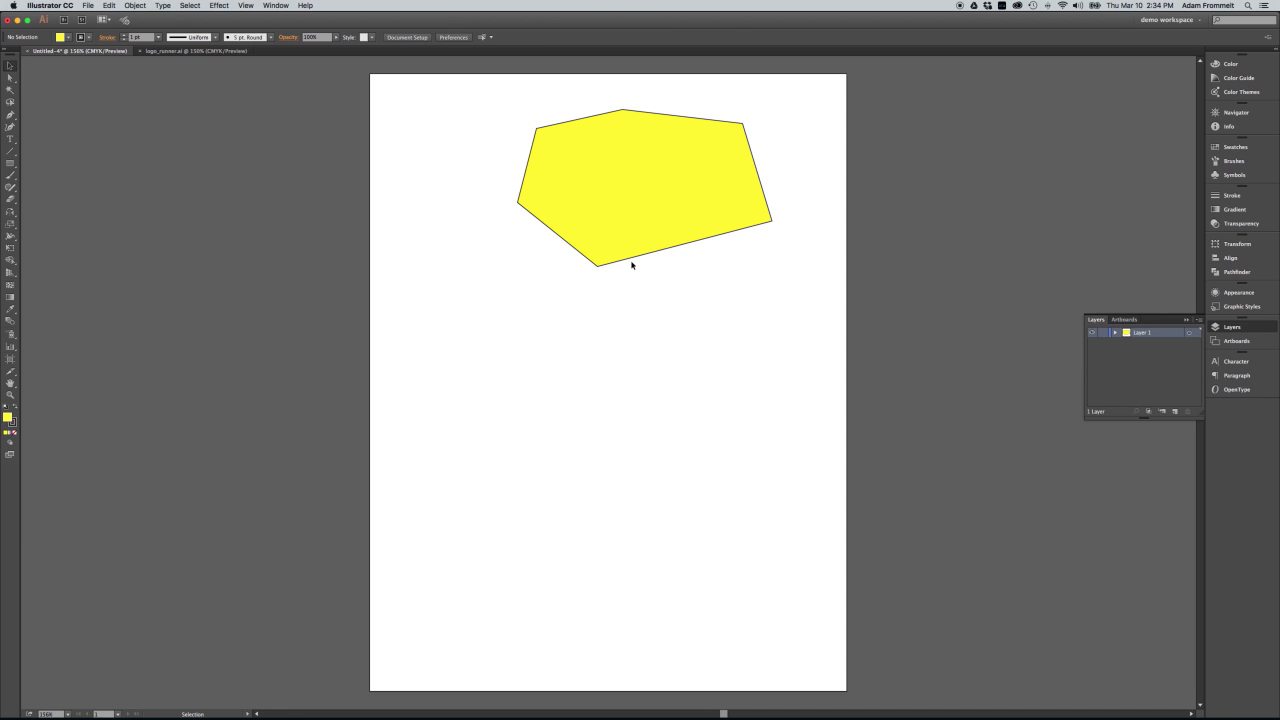
{"action": "left_click", "coordinate": [632, 261]}
{"action": "left_click", "coordinate": [616, 290]}
Step: Draw a closed, curved U-like shape about 5.6 by 2.5 in below the six-sided shape with the Pen tool
{"action": "key", "text": "p"}
{"action": "mouse_move", "coordinate": [449, 401]}
{"action": "left_mouse_down"}
{"action": "mouse_move", "coordinate": [472, 389]}
{"action": "mouse_move", "coordinate": [463, 372]}
{"action": "mouse_move", "coordinate": [480, 429]}
{"action": "mouse_move", "coordinate": [413, 424]}
{"action": "mouse_move", "coordinate": [484, 403]}
{"action": "mouse_move", "coordinate": [484, 370]}
{"action": "mouse_move", "coordinate": [449, 392]}
{"action": "mouse_move", "coordinate": [464, 388]}
{"action": "left_mouse_up"}
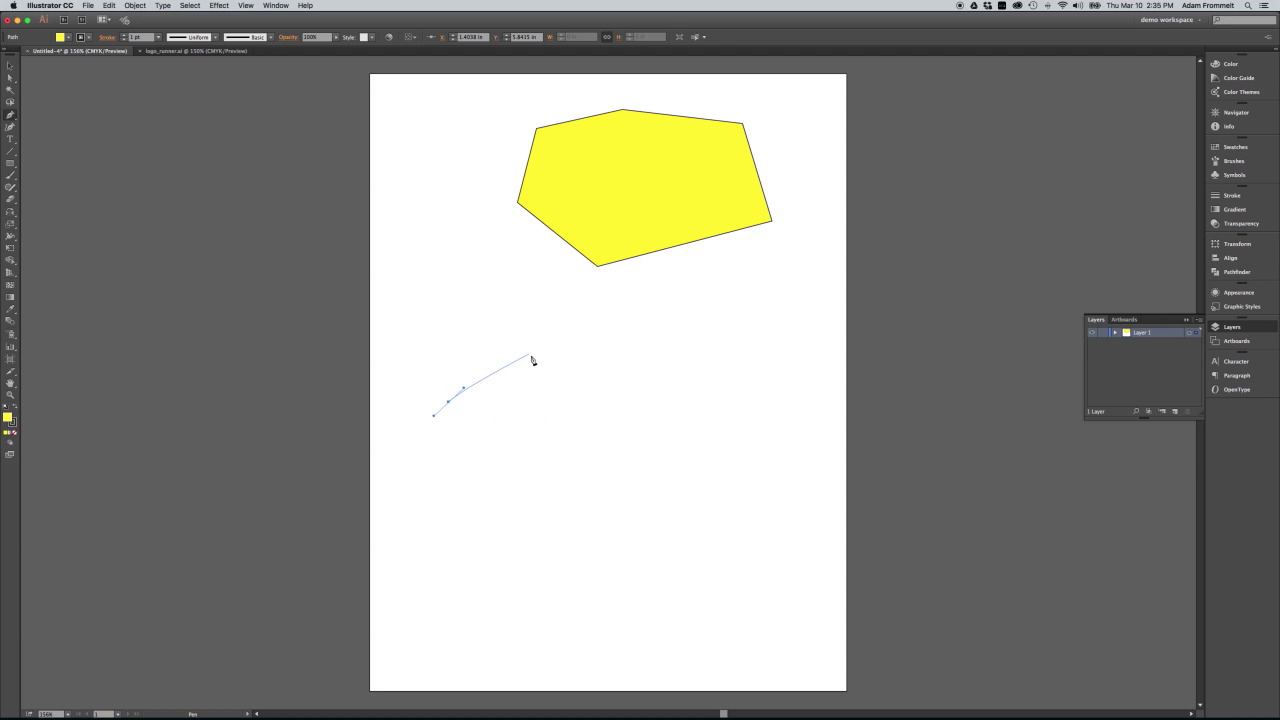
{"action": "left_click_drag", "start_coordinate": [541, 364], "coordinate": [556, 387]}
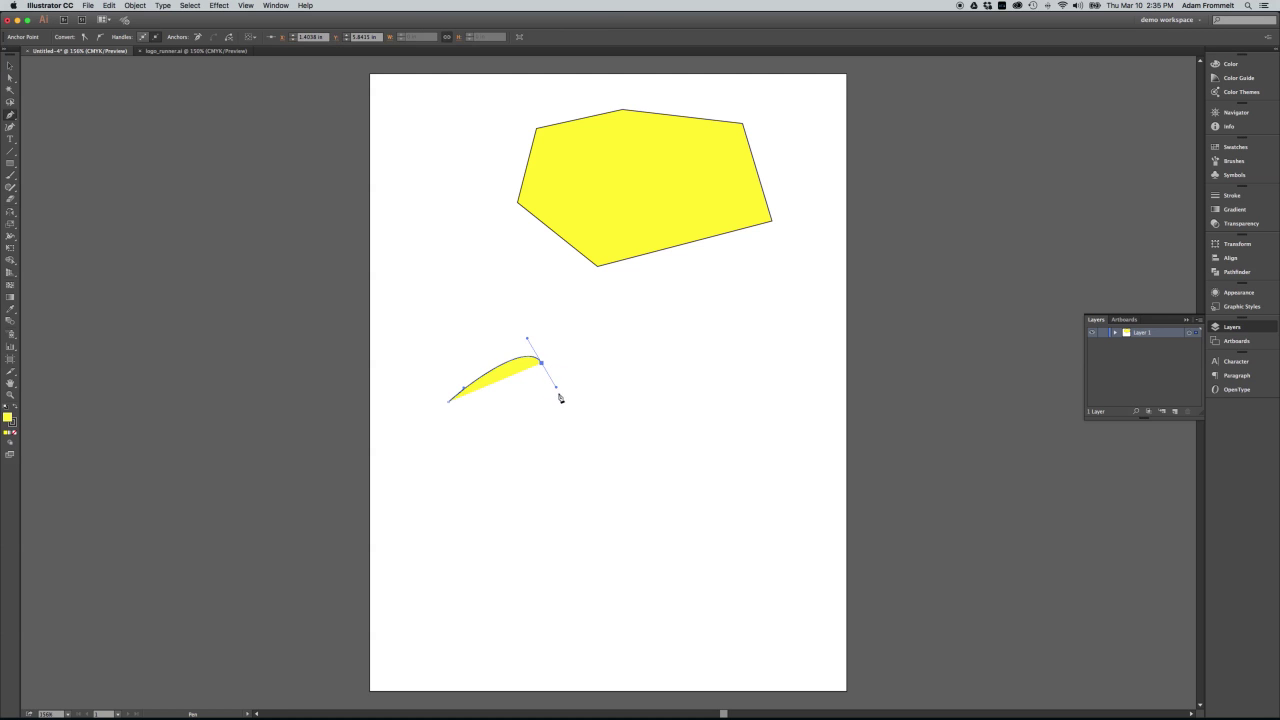
{"action": "left_click_drag", "start_coordinate": [589, 444], "coordinate": [766, 434]}
{"action": "left_click_drag", "start_coordinate": [725, 481], "coordinate": [477, 437]}
{"action": "left_click", "coordinate": [449, 403]}
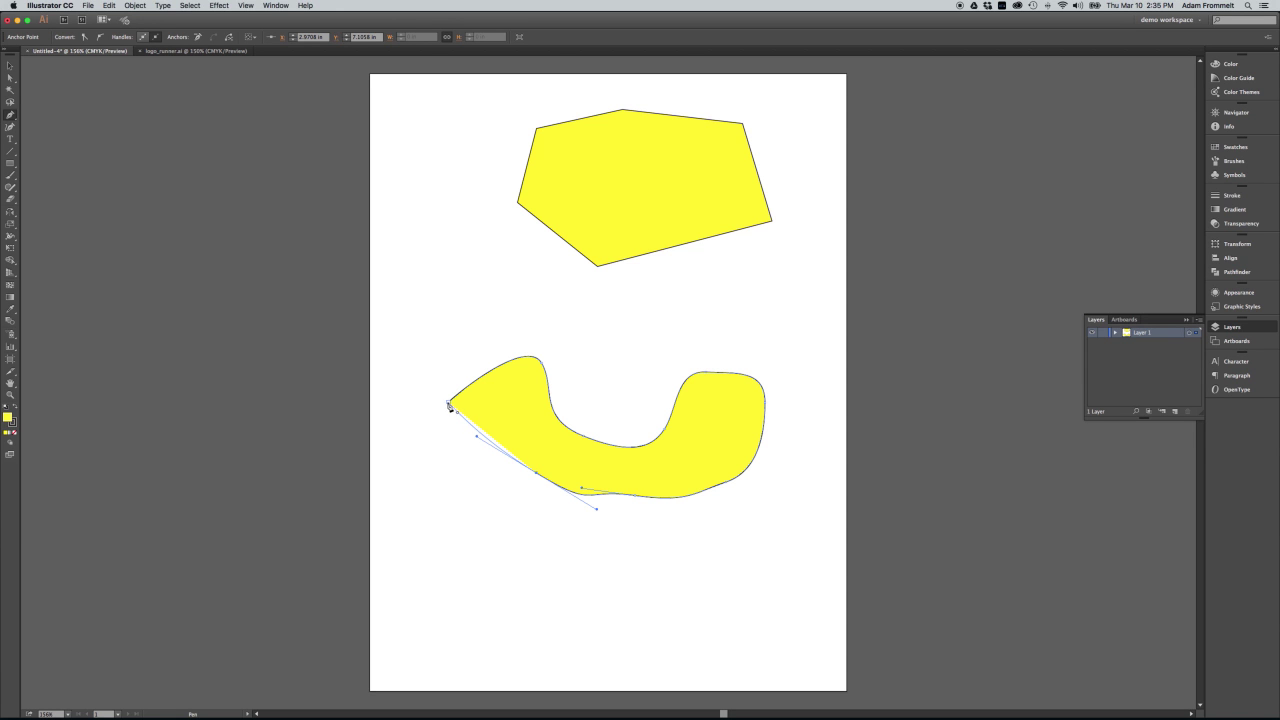
{"action": "left_click", "coordinate": [449, 404]}
Step: Move the whole curved shape slightly up and left, and select each of the two shapes in turn
{"action": "left_click", "coordinate": [10, 66]}
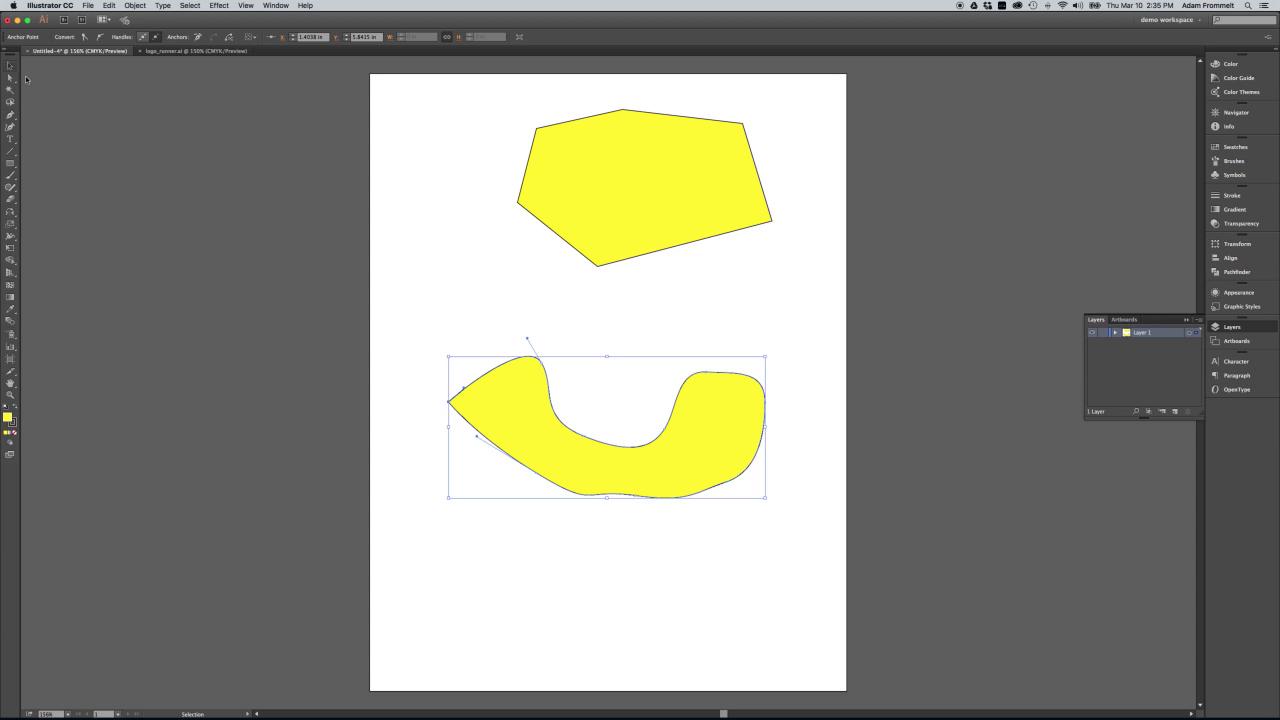
{"action": "mouse_move", "coordinate": [583, 449]}
{"action": "left_mouse_down"}
{"action": "mouse_move", "coordinate": [527, 397]}
{"action": "mouse_move", "coordinate": [594, 434]}
{"action": "mouse_move", "coordinate": [575, 442]}
{"action": "left_mouse_up"}
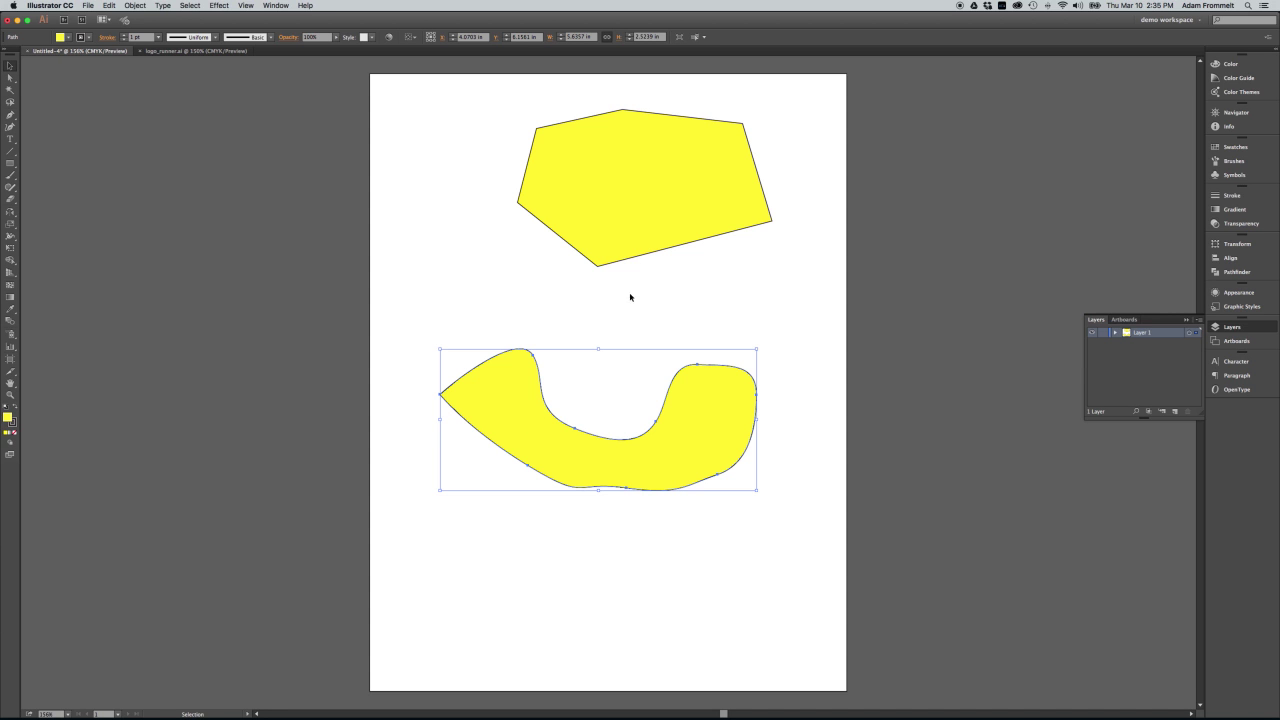
{"action": "left_click", "coordinate": [627, 224]}
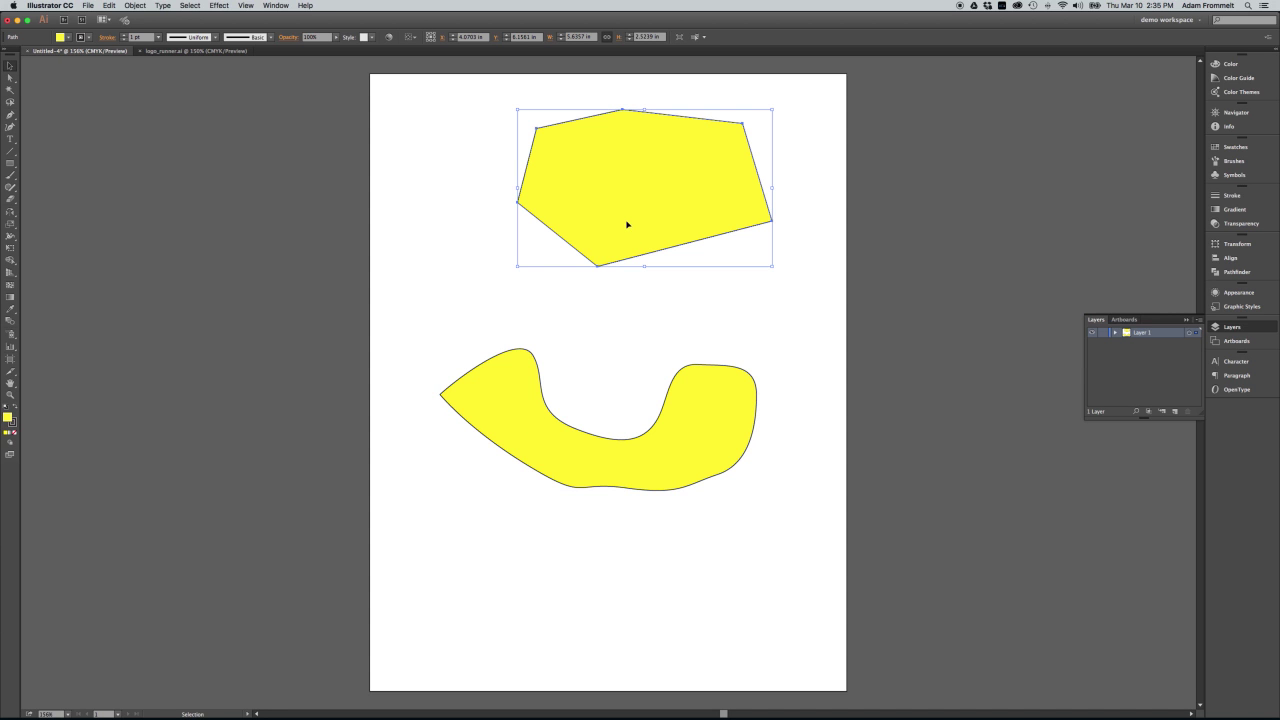
{"action": "left_click", "coordinate": [535, 424]}
{"action": "left_click", "coordinate": [564, 229]}
Step: Reshape the curved shape's left lobe by moving its top anchor point up and right and extending its handles with Direct Selection
{"action": "left_click", "coordinate": [10, 77]}
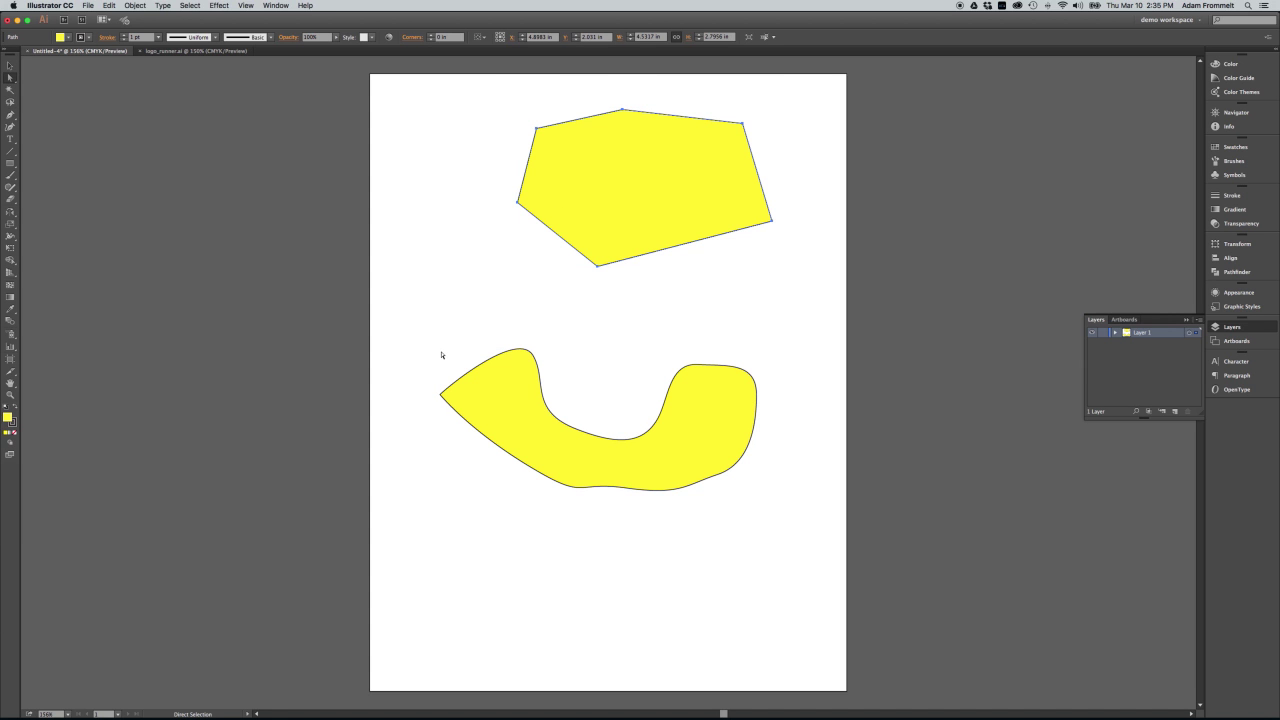
{"action": "left_click", "coordinate": [508, 404]}
{"action": "left_click", "coordinate": [11, 80]}
{"action": "left_click", "coordinate": [533, 356]}
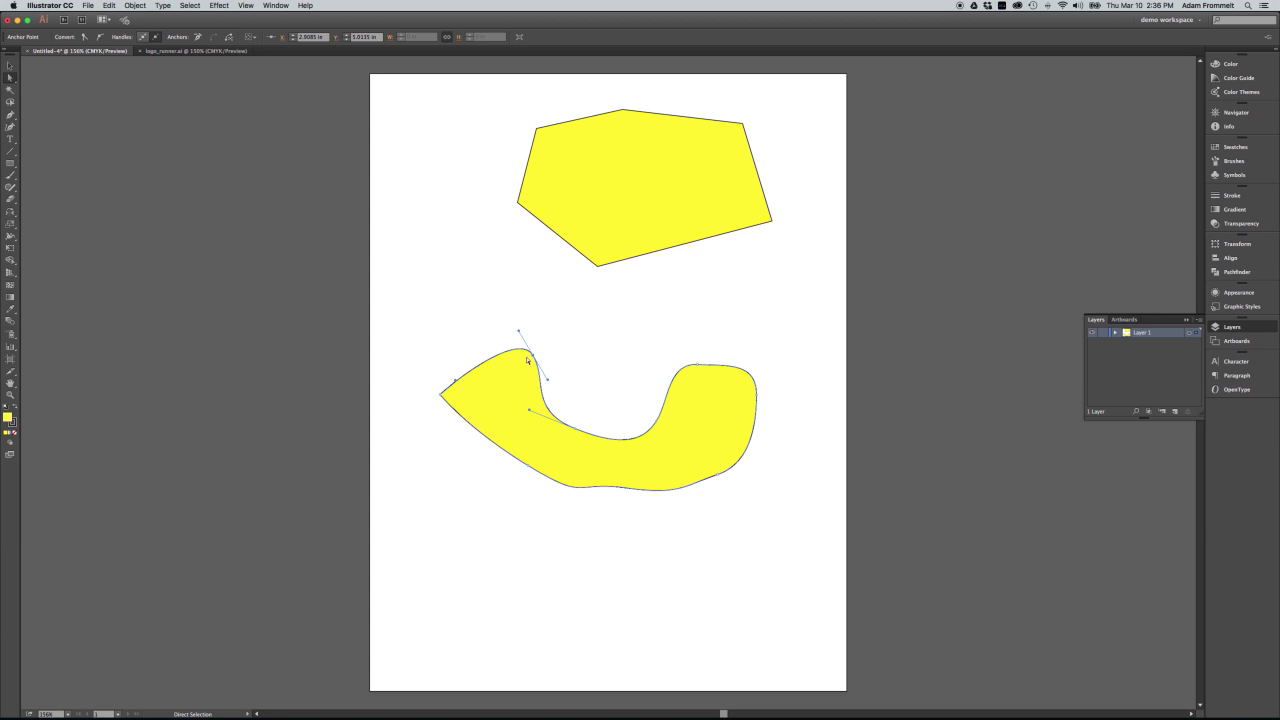
{"action": "left_click_drag", "start_coordinate": [531, 356], "coordinate": [607, 327]}
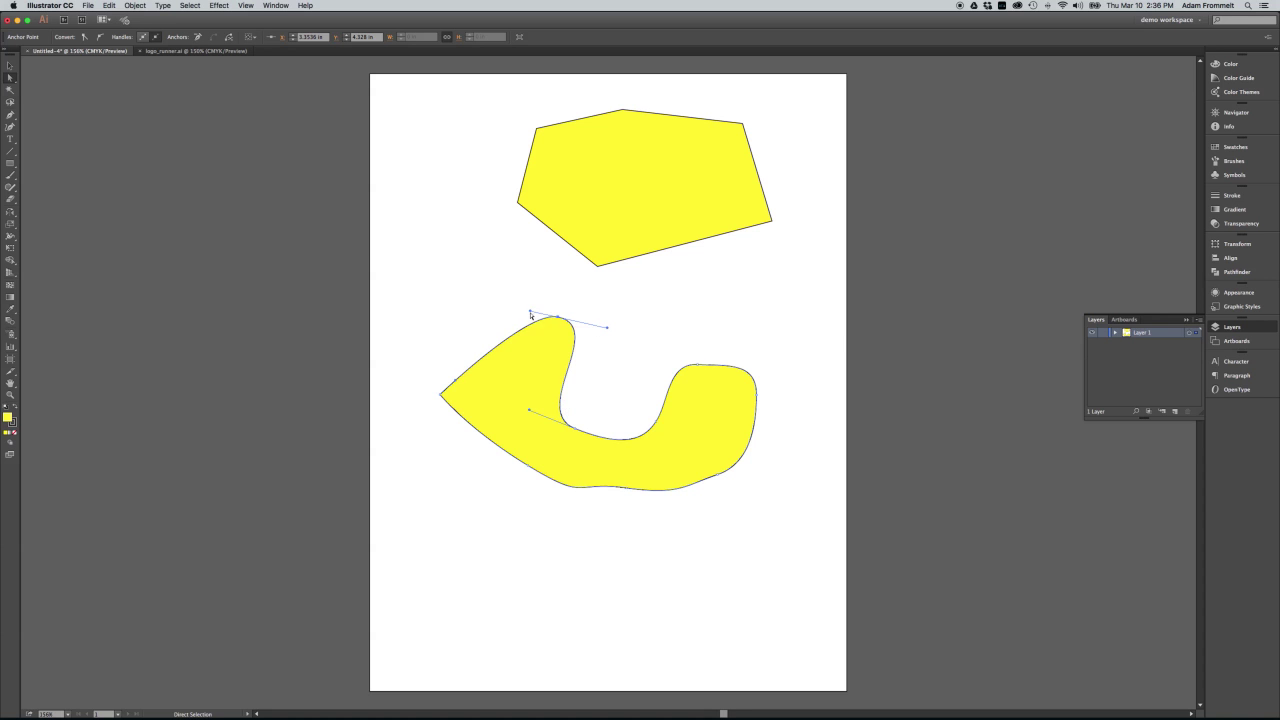
{"action": "left_click_drag", "start_coordinate": [531, 313], "coordinate": [371, 260]}
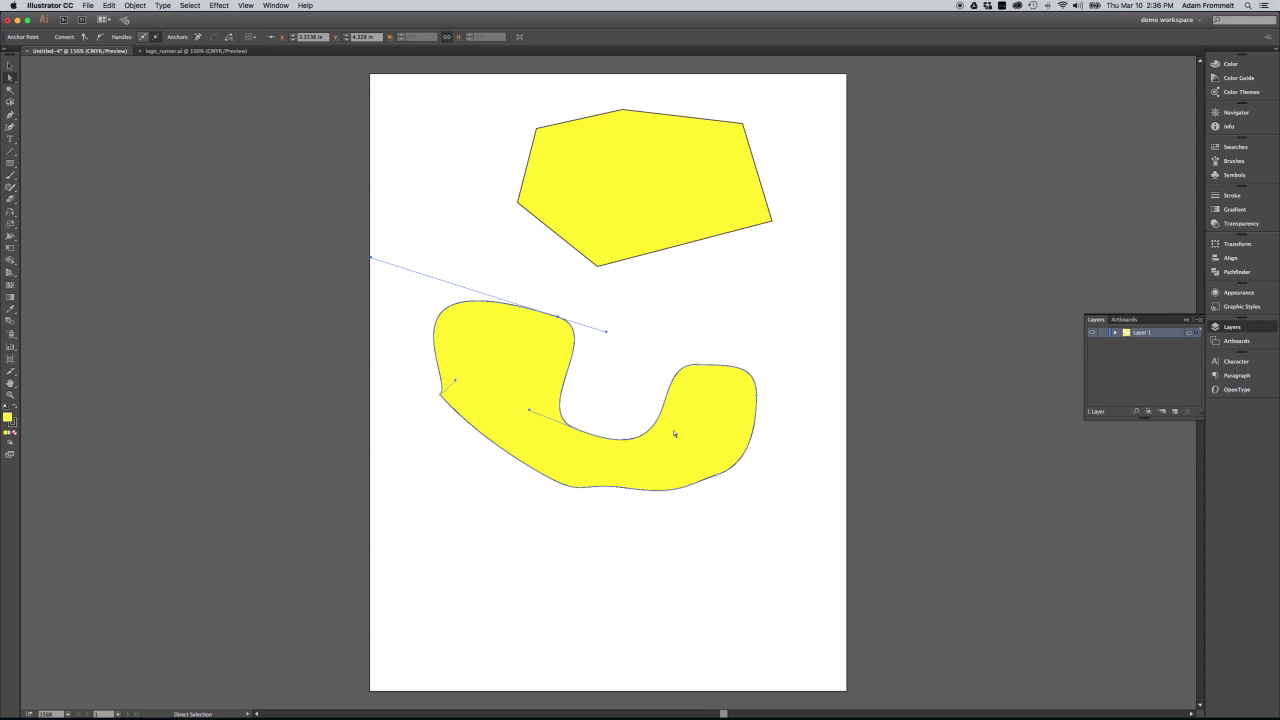
Step: Reshape the curved shape's right lobe by rotating its top anchor's handles toward vertical and raising the outer anchor point
{"action": "left_click", "coordinate": [699, 366]}
{"action": "right_click", "coordinate": [667, 368]}
{"action": "left_click", "coordinate": [667, 368]}
{"action": "left_click_drag", "start_coordinate": [667, 368], "coordinate": [690, 417]}
{"action": "left_click_drag", "start_coordinate": [701, 336], "coordinate": [707, 287]}
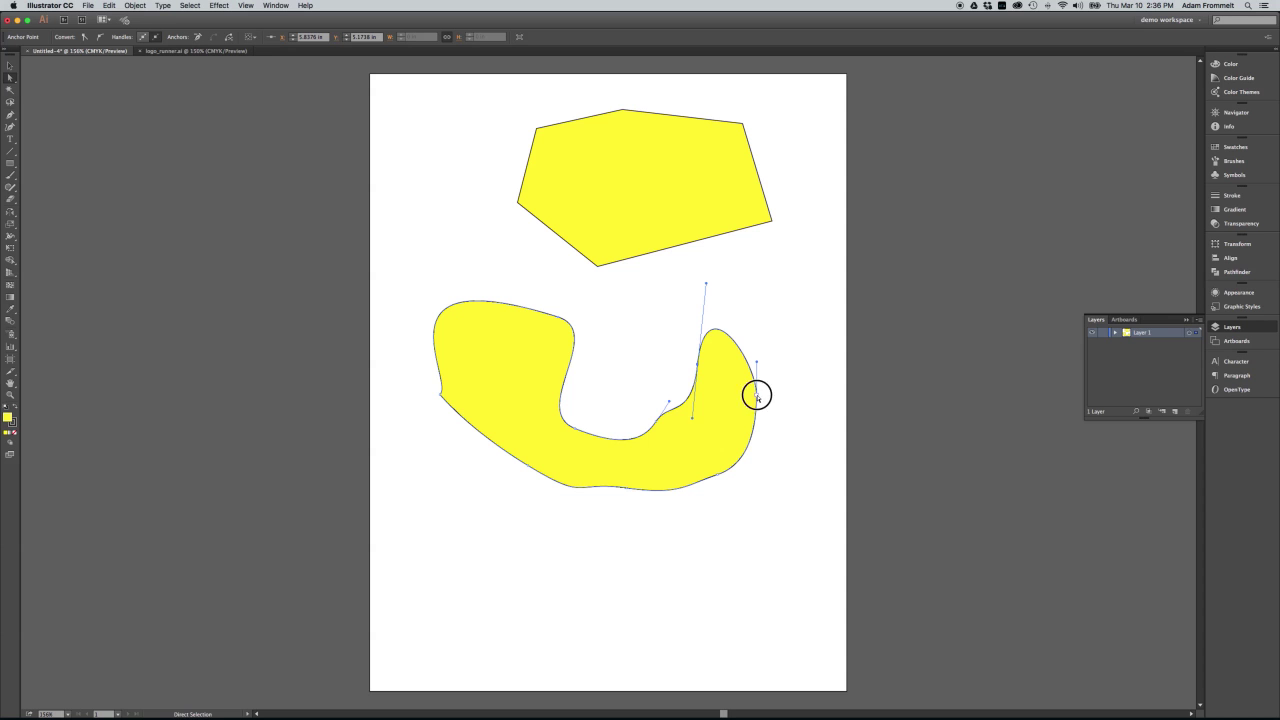
{"action": "left_click_drag", "start_coordinate": [757, 391], "coordinate": [767, 345]}
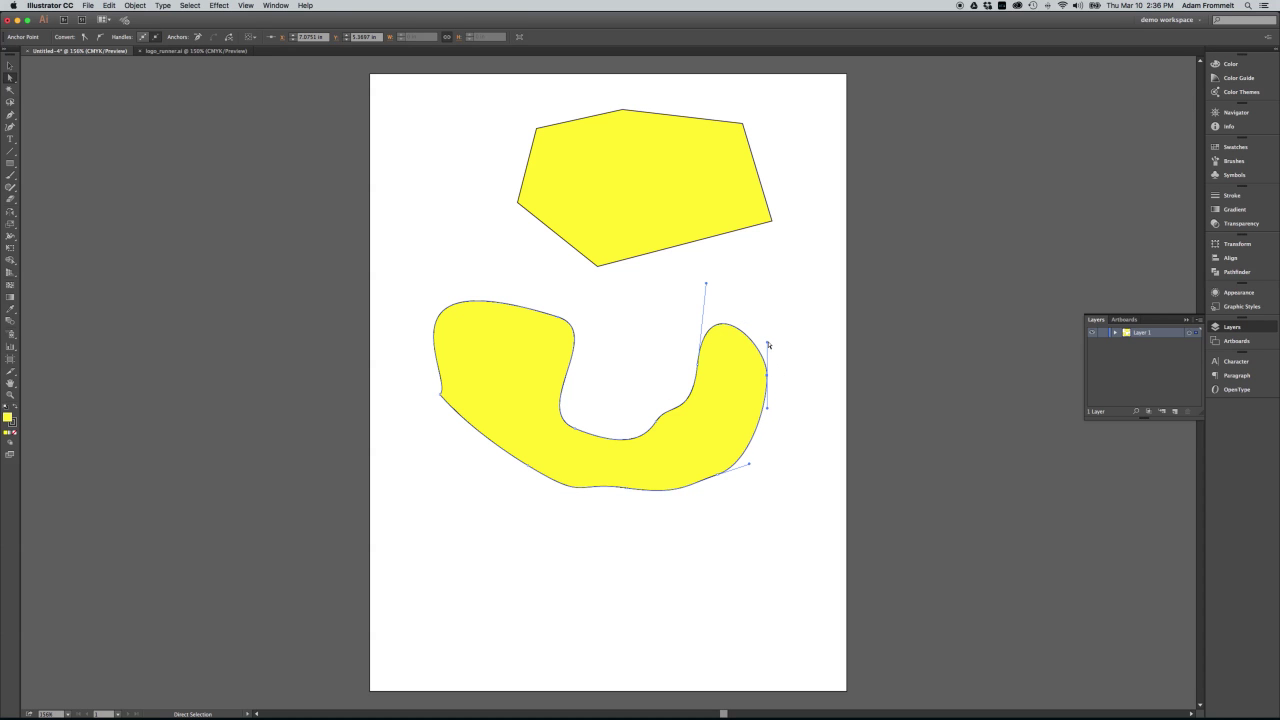
{"action": "key", "text": "super+shift+a"}
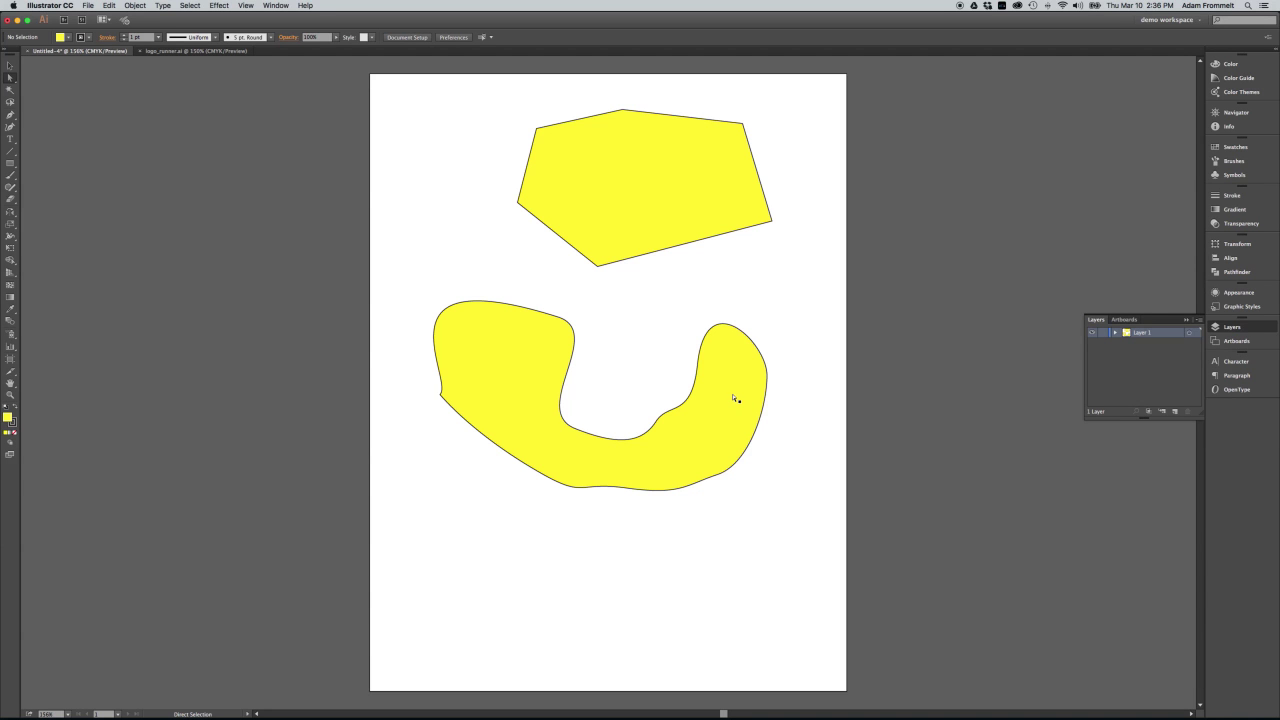
Step: Smooth the inner curve beside the right lobe by adjusting the anchor point and handles at its kink
{"action": "left_click", "coordinate": [670, 444]}
{"action": "left_click", "coordinate": [657, 423]}
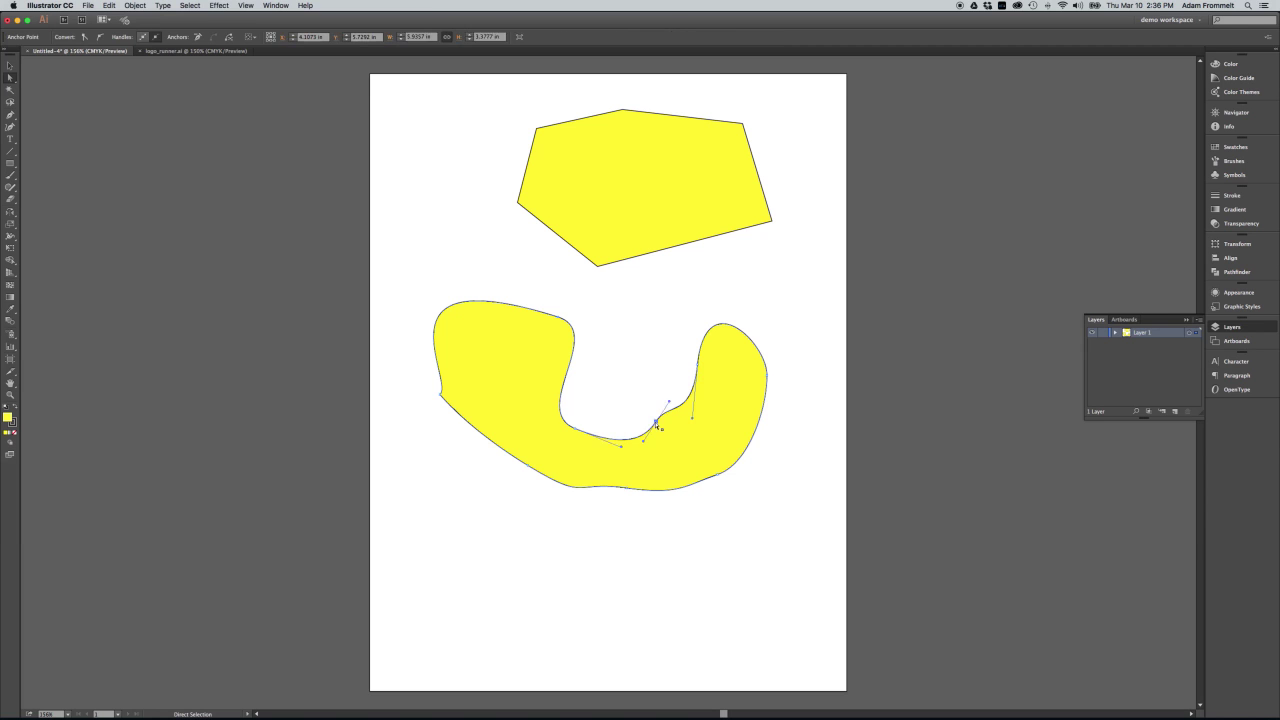
{"action": "mouse_move", "coordinate": [657, 424]}
{"action": "left_mouse_down"}
{"action": "mouse_move", "coordinate": [666, 443]}
{"action": "mouse_move", "coordinate": [669, 423]}
{"action": "mouse_move", "coordinate": [681, 432]}
{"action": "mouse_move", "coordinate": [652, 448]}
{"action": "left_mouse_up"}
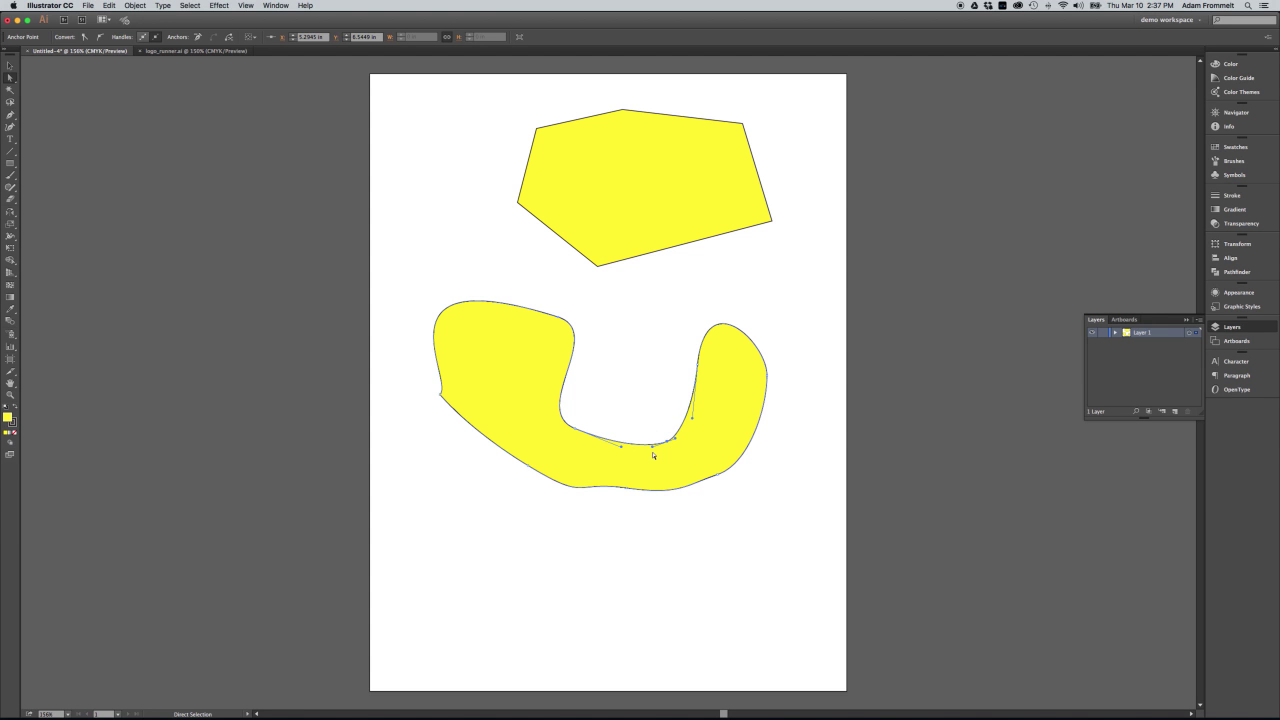
{"action": "left_click", "coordinate": [626, 527]}
Step: Select both yellow shapes and delete them from the artboard
{"action": "key", "text": "v"}
{"action": "left_click_drag", "start_coordinate": [649, 545], "coordinate": [580, 185]}
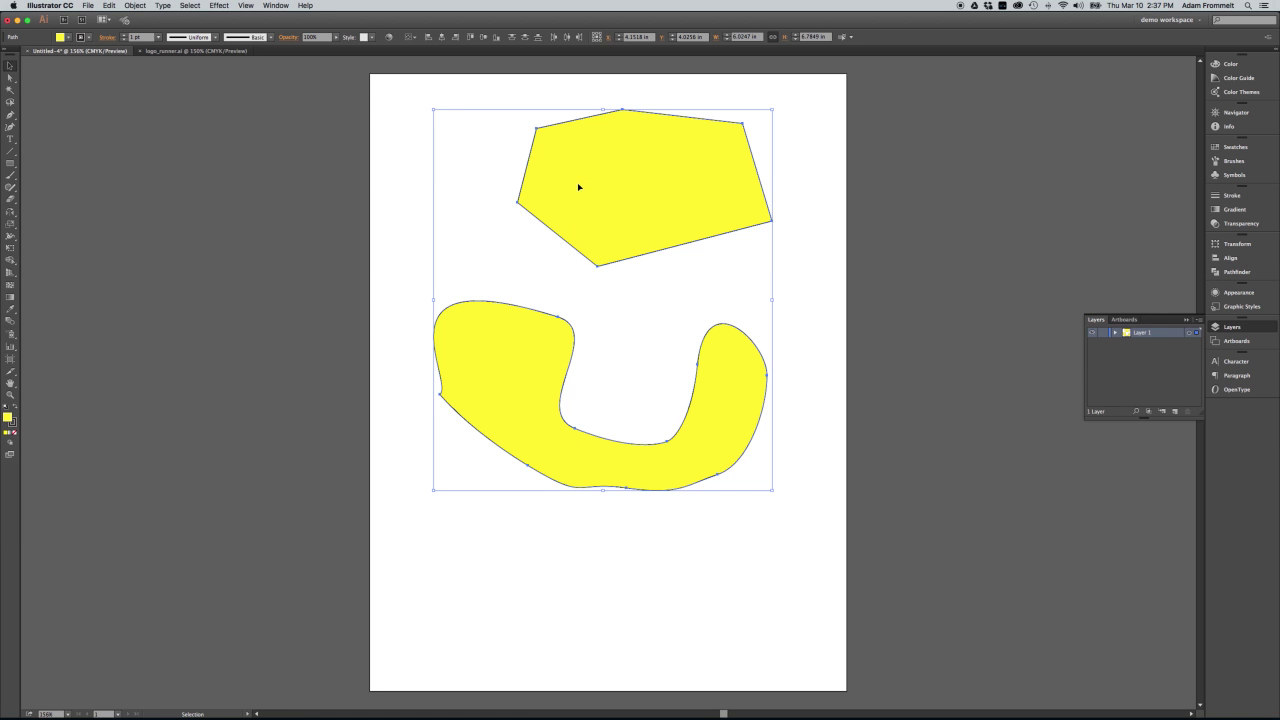
{"action": "key", "text": "Delete"}
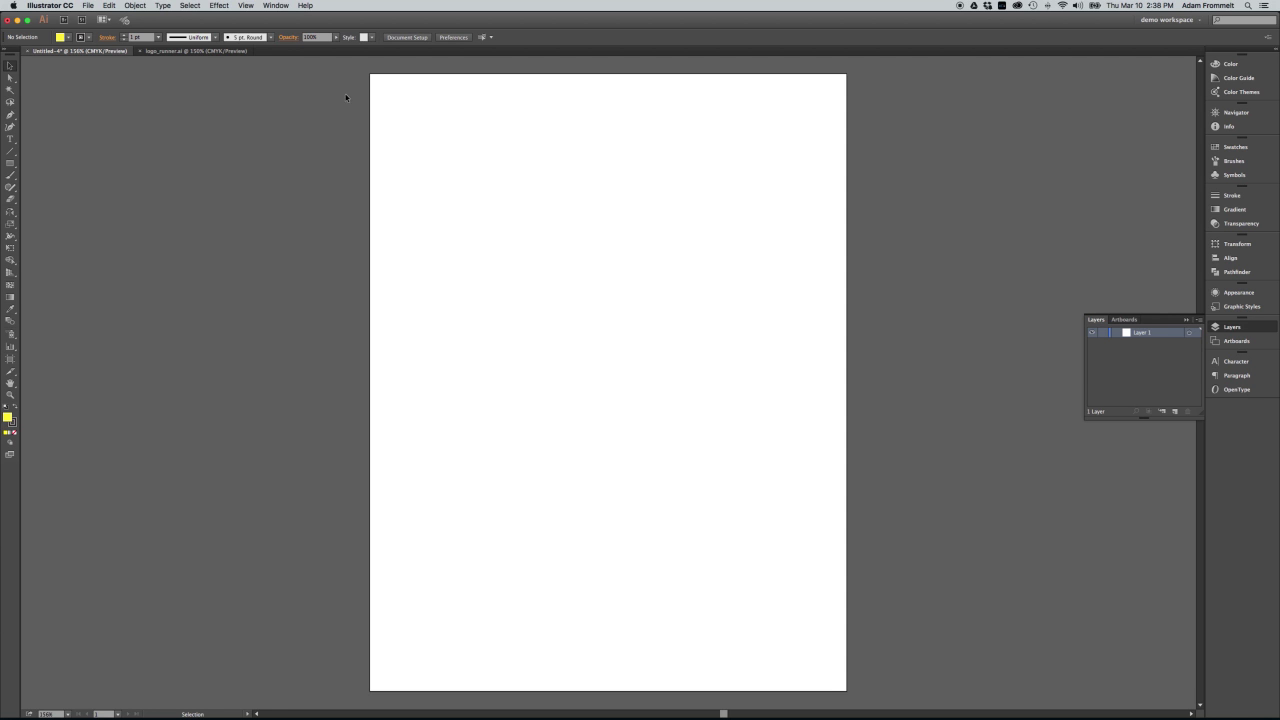
Step: Place runner.jpeg from the demo_img folder in the artboard's upper-left area, and undo the placement
{"action": "left_click", "coordinate": [88, 5]}
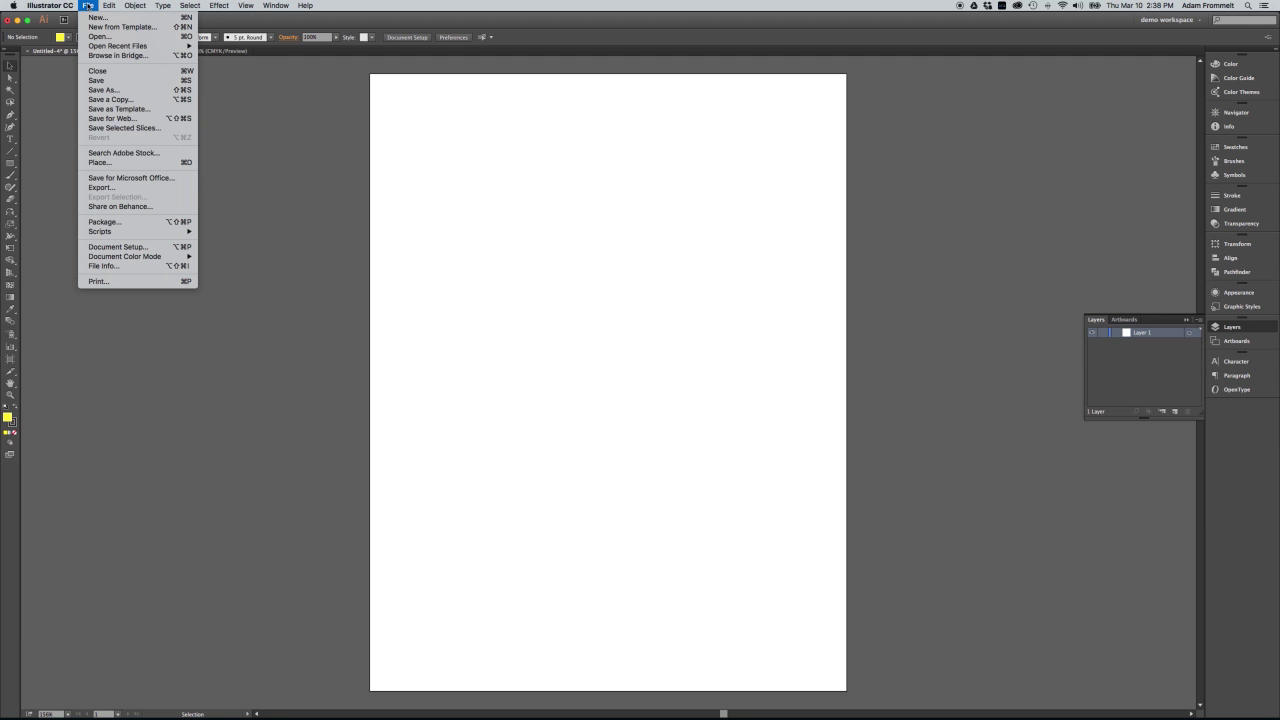
{"action": "left_click", "coordinate": [155, 162]}
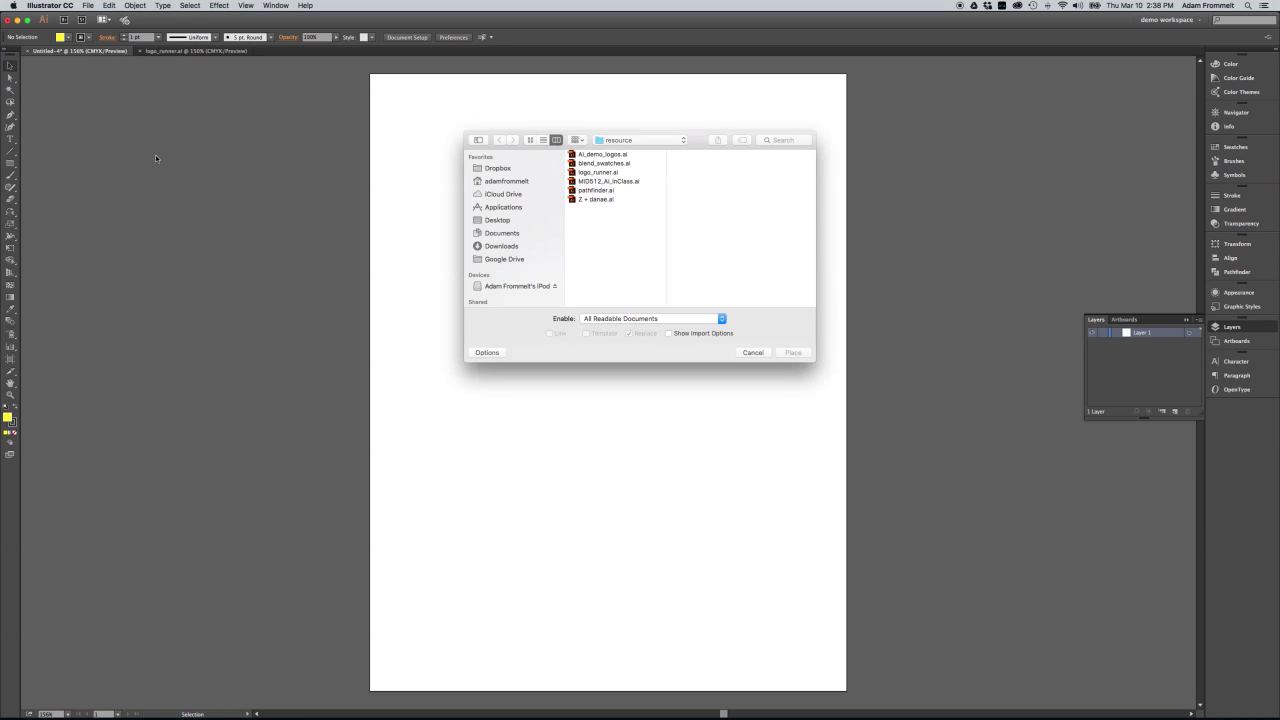
{"action": "left_click", "coordinate": [612, 140]}
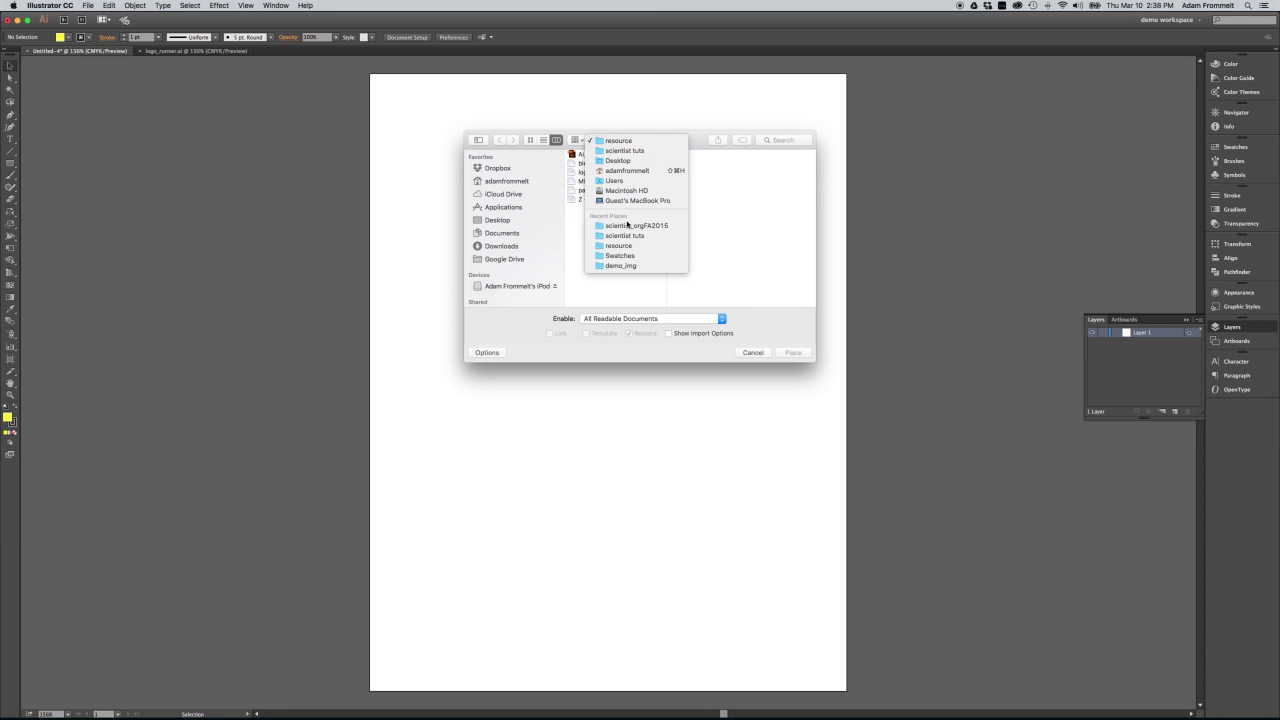
{"action": "left_click", "coordinate": [628, 265]}
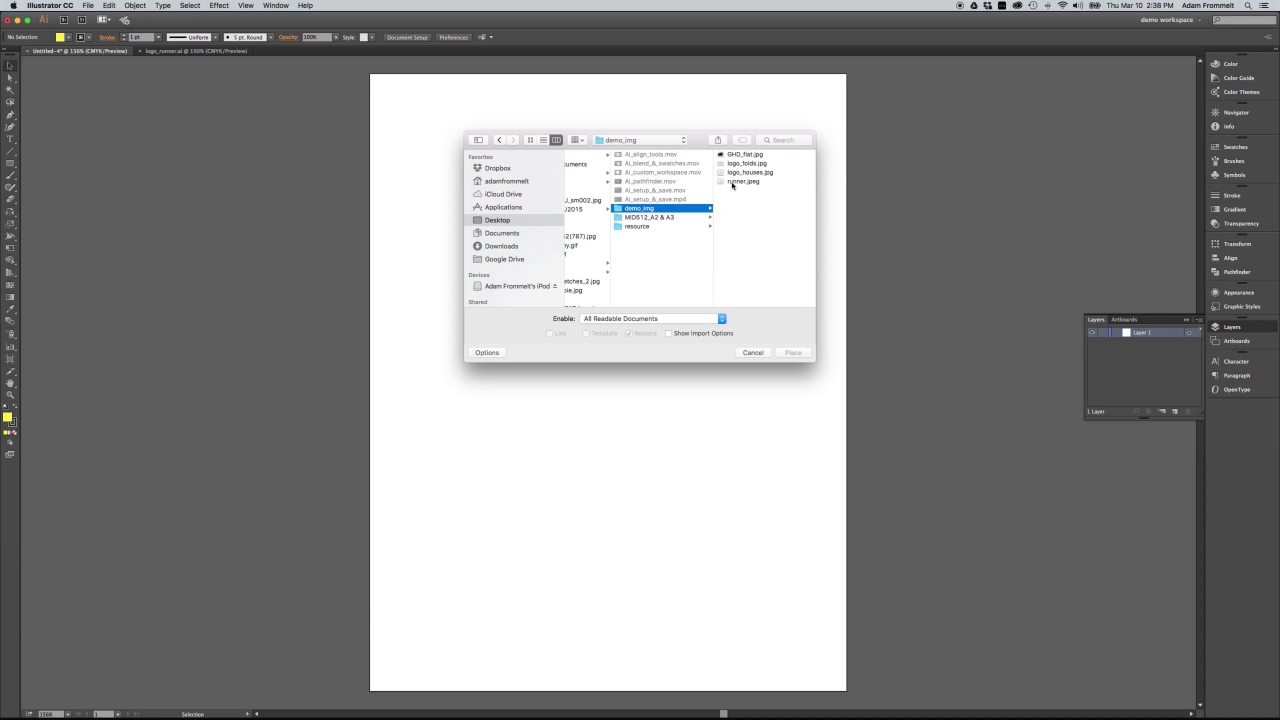
{"action": "left_click", "coordinate": [740, 181]}
{"action": "left_click", "coordinate": [794, 353]}
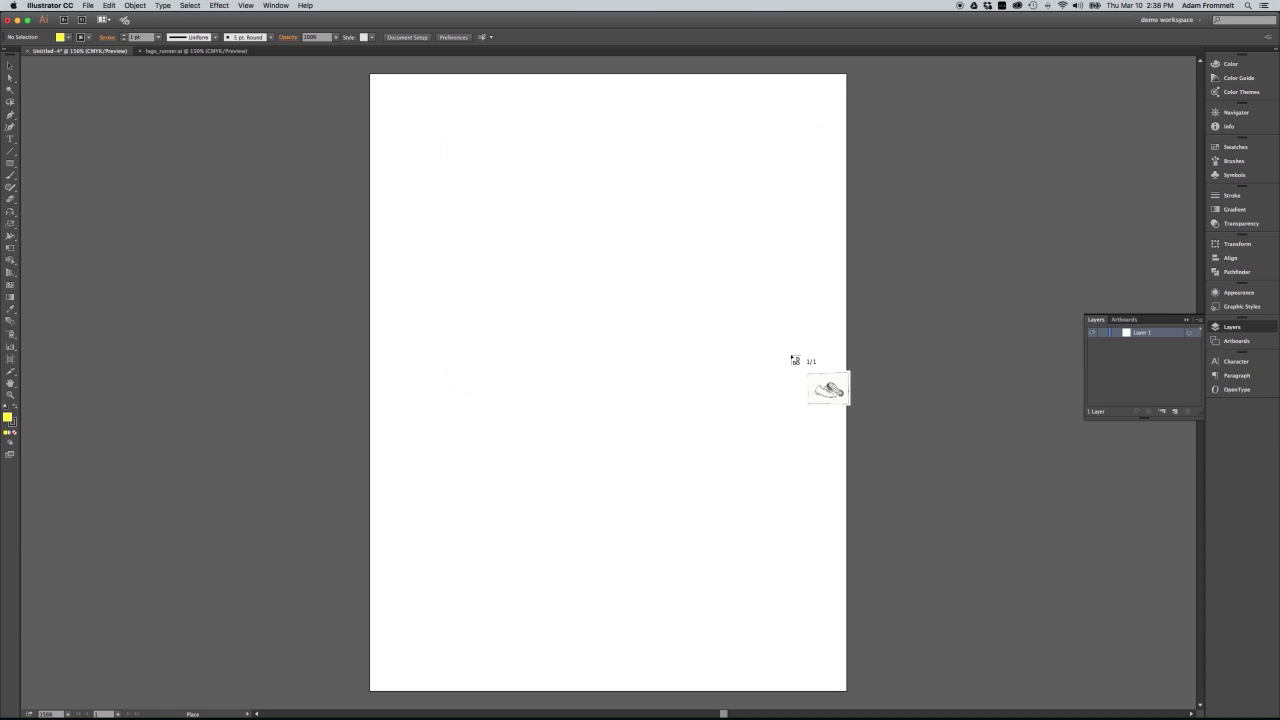
{"action": "left_click", "coordinate": [410, 129]}
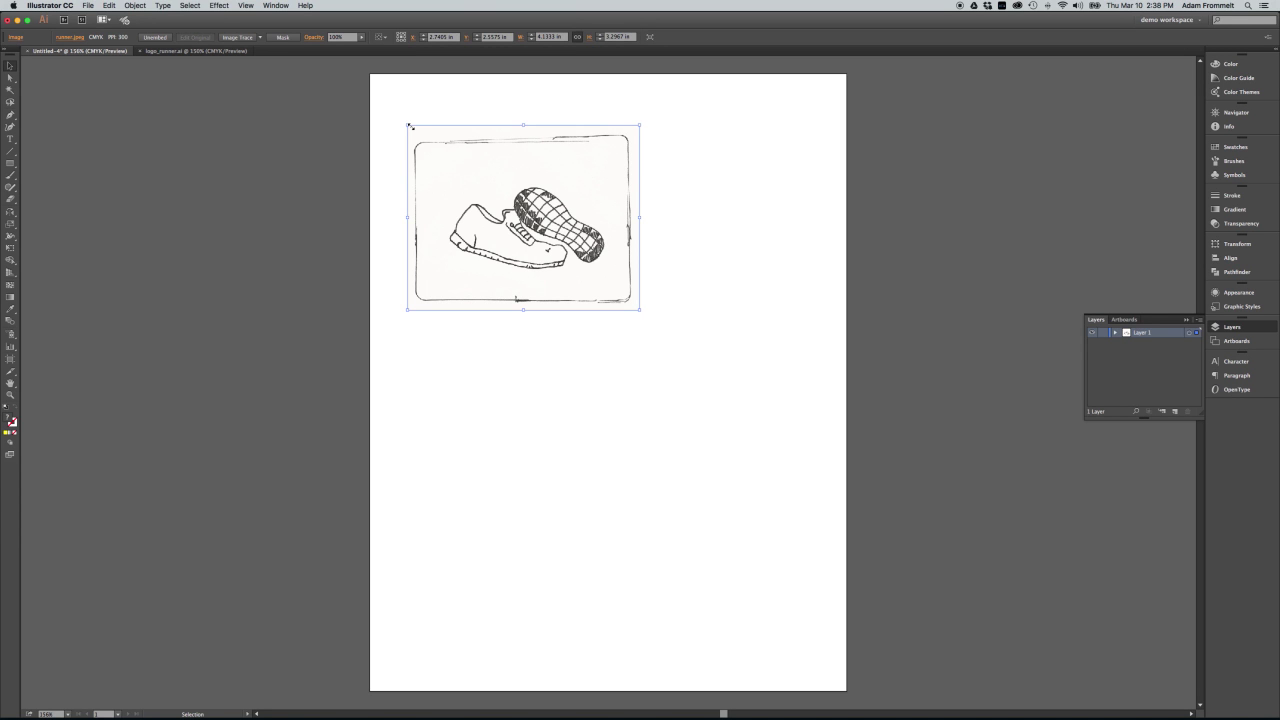
{"action": "key", "text": "super+z"}
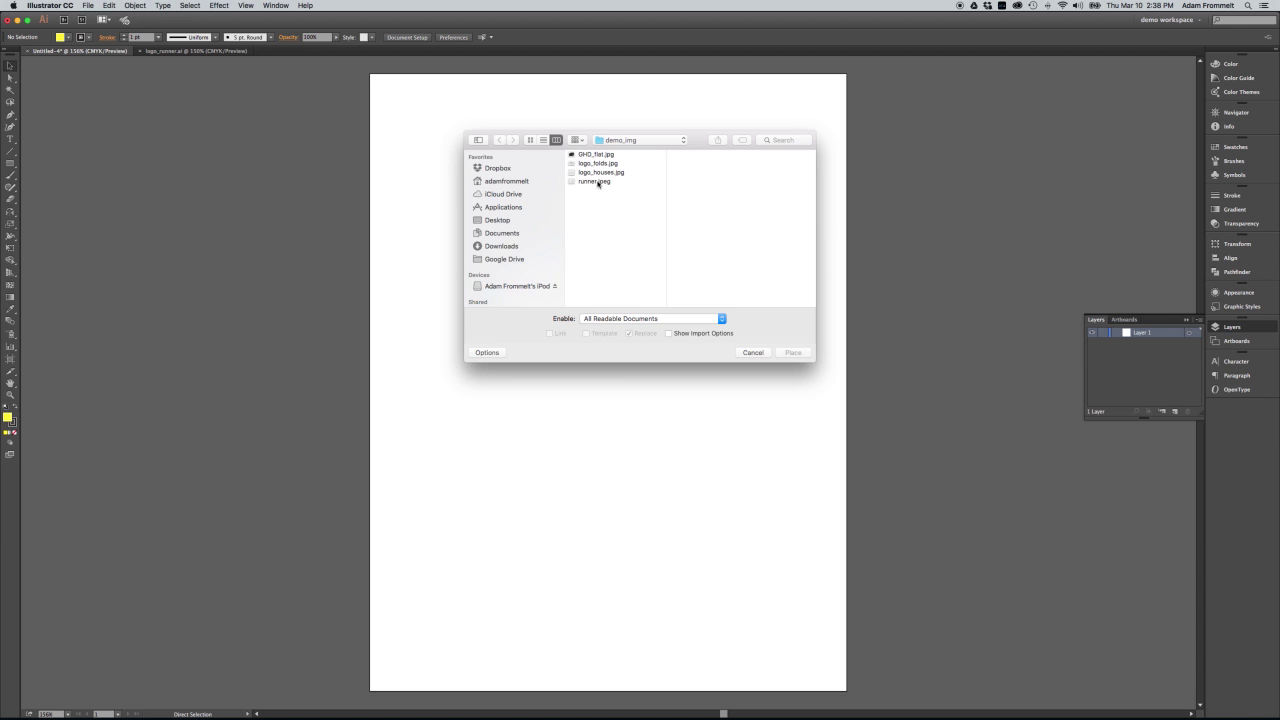
Step: Place runner.jpeg at about 6.3 in wide by 5.1 in high and move it down toward the artboard's middle
{"action": "left_click", "coordinate": [594, 181]}
{"action": "double_click", "coordinate": [594, 181]}
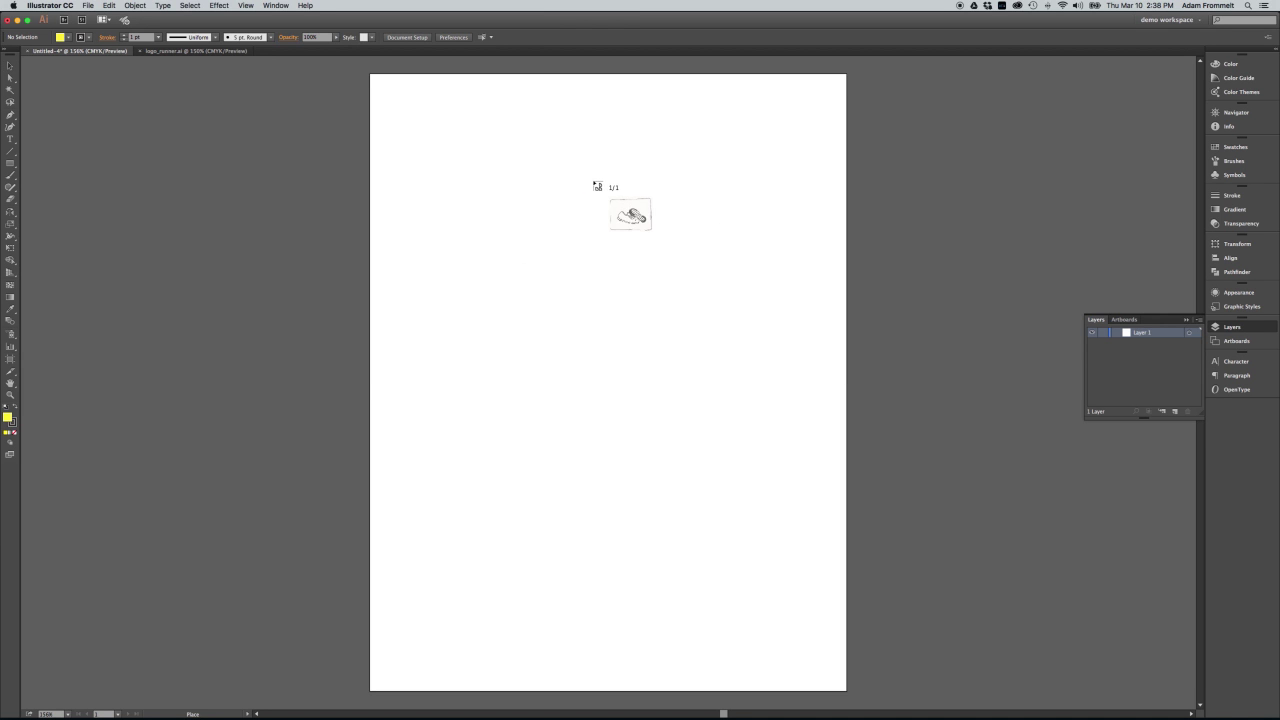
{"action": "left_click_drag", "start_coordinate": [451, 166], "coordinate": [797, 425]}
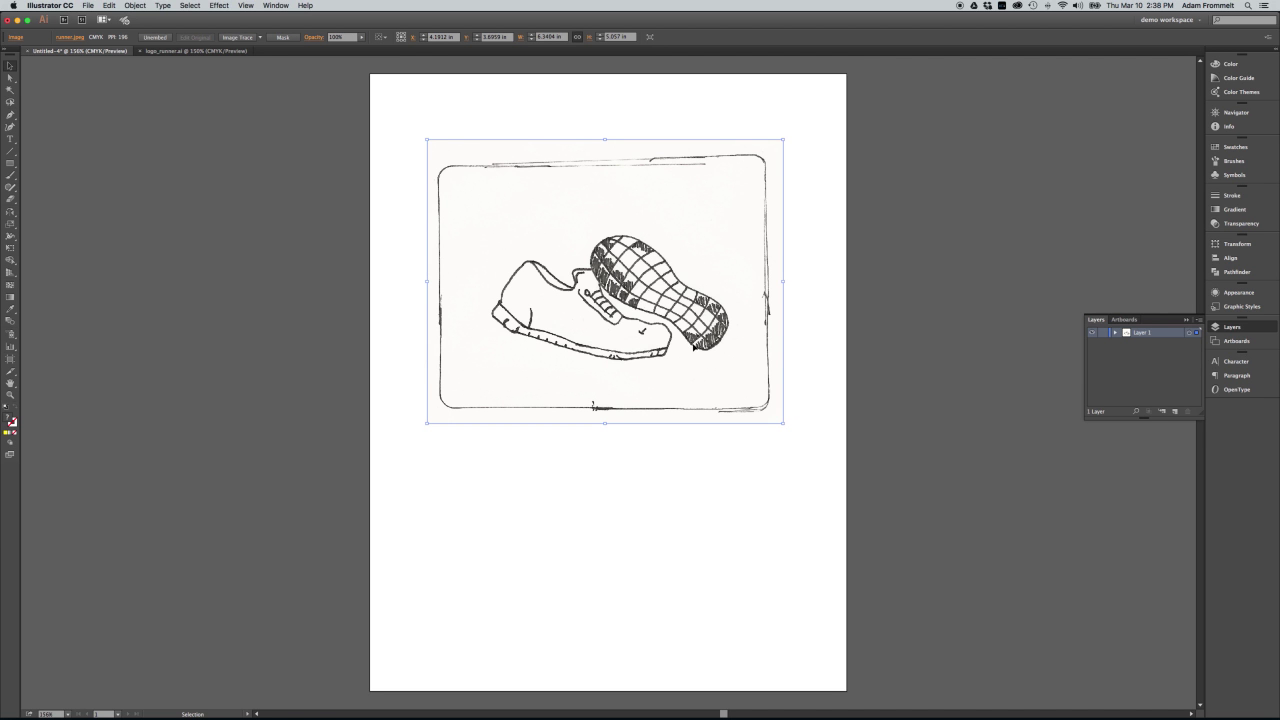
{"action": "left_click_drag", "start_coordinate": [693, 347], "coordinate": [669, 363]}
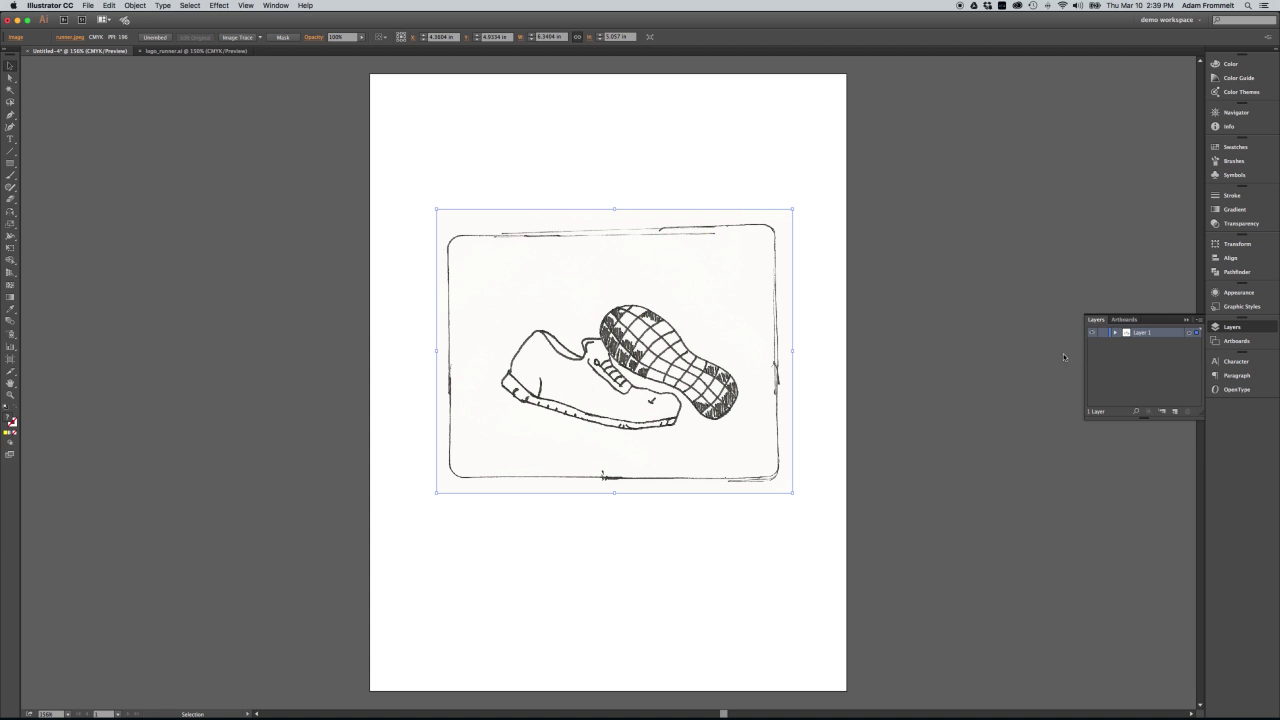
Step: Lock Layer 1 containing the placed image and rename it sketch
{"action": "left_click", "coordinate": [1103, 332]}
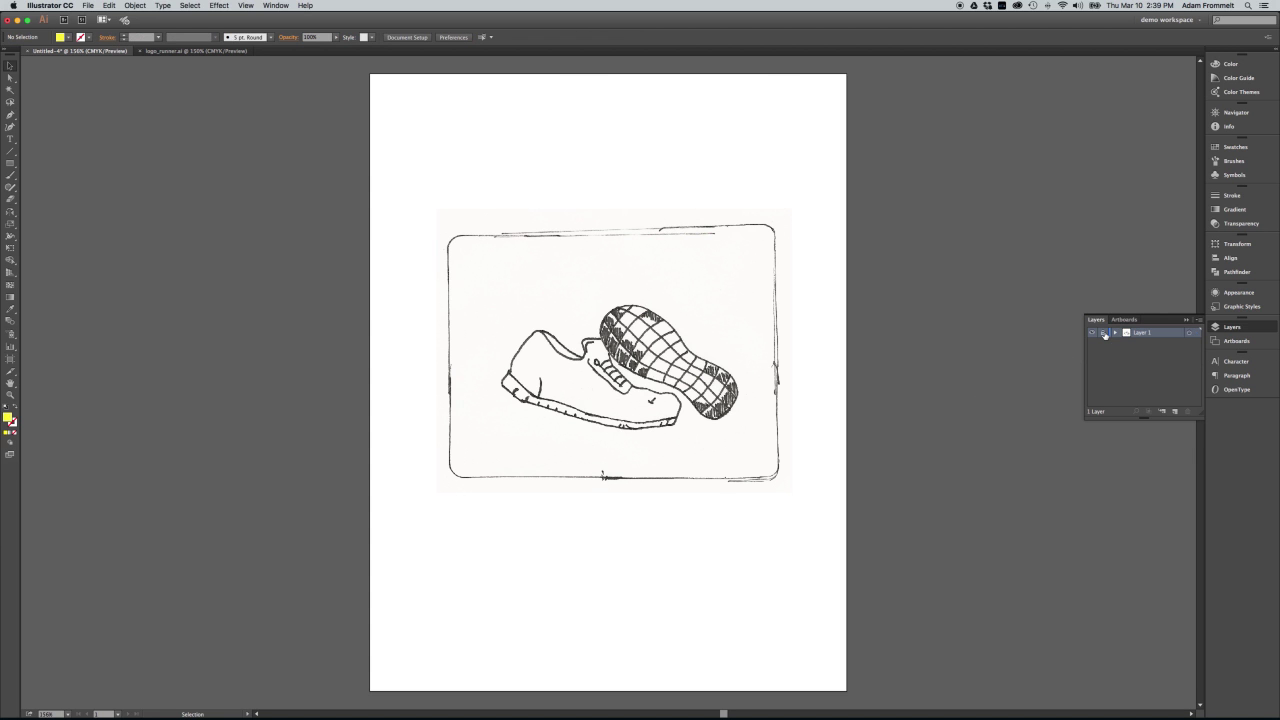
{"action": "left_click", "coordinate": [1098, 318]}
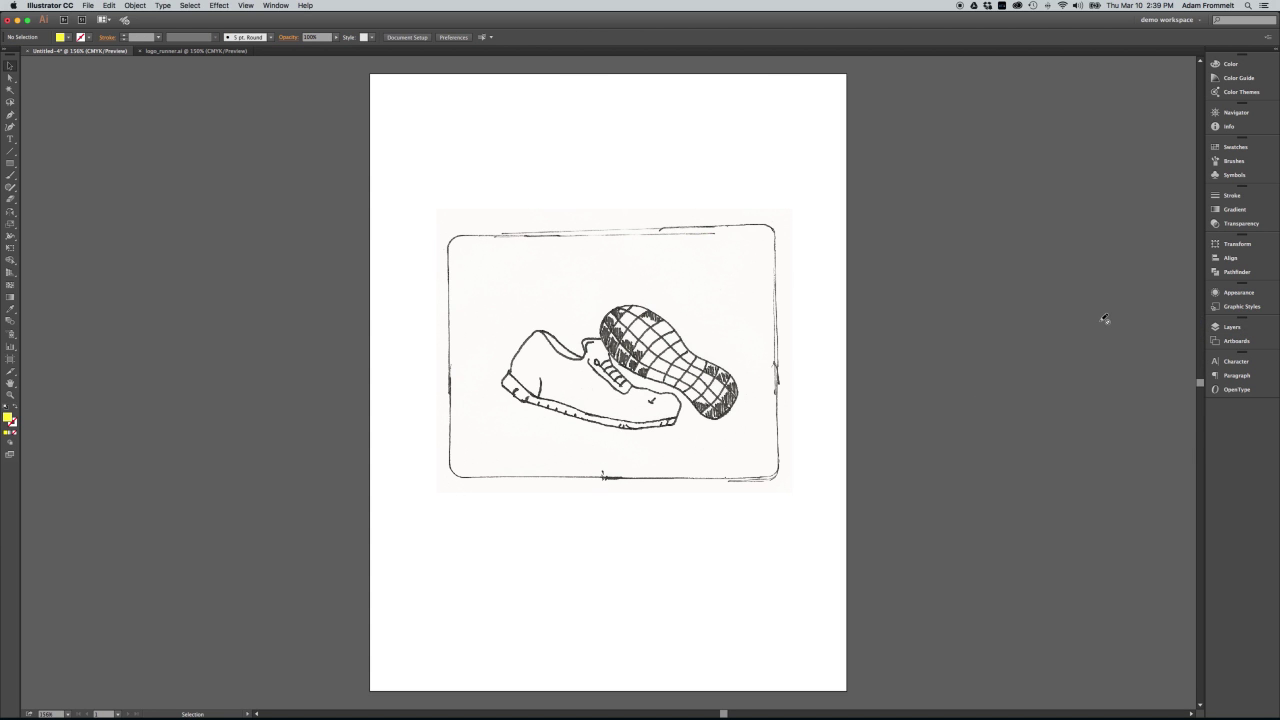
{"action": "left_click", "coordinate": [1230, 327]}
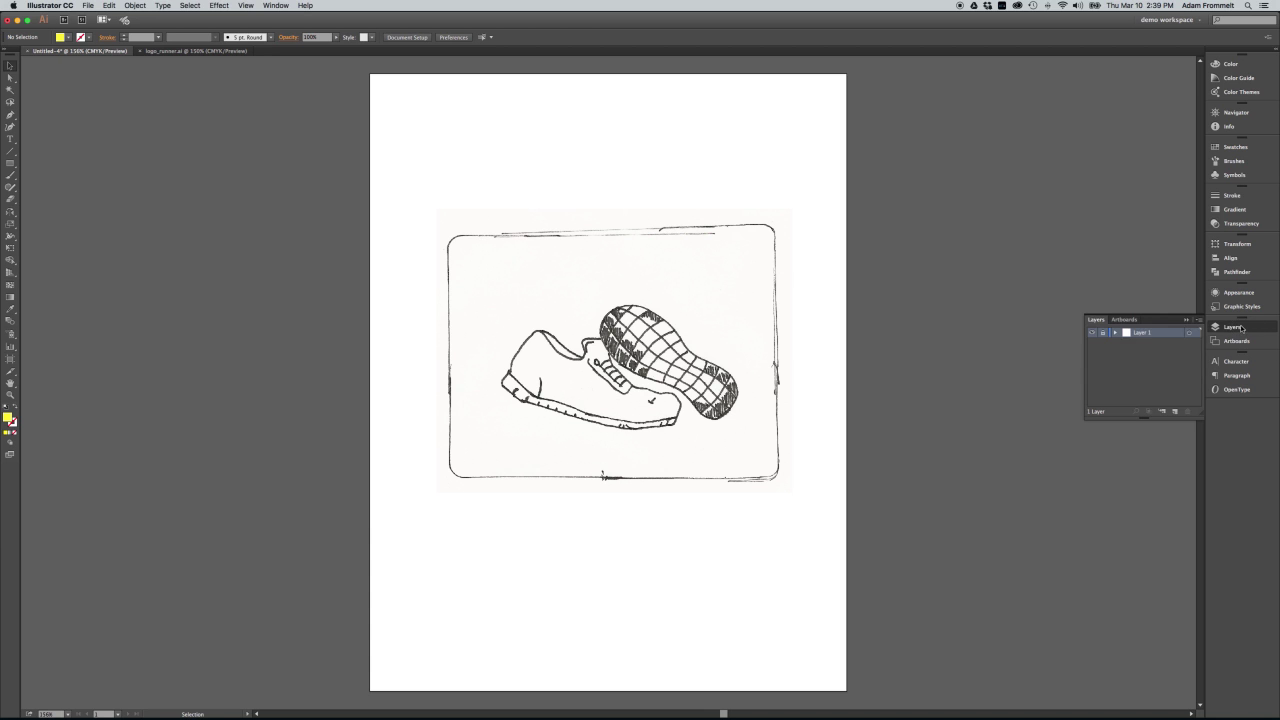
{"action": "double_click", "coordinate": [1145, 335]}
{"action": "type", "text": "ske"}
{"action": "key", "text": "Return"}
Step: Add a new layer above the sketch layer and name it art
{"action": "left_click", "coordinate": [1176, 413]}
{"action": "double_click", "coordinate": [1148, 333]}
{"action": "type", "text": "i"}
{"action": "type", "text": "rt"}
{"action": "key", "text": "Return"}
Step: Start a Pen path at the upper-left edge of the sketched sole and curve it over the top edge
{"action": "key", "text": "a"}
{"action": "key", "text": "super+equal"}
{"action": "key", "text": "super+equal"}
{"action": "key", "text": "super+equal"}
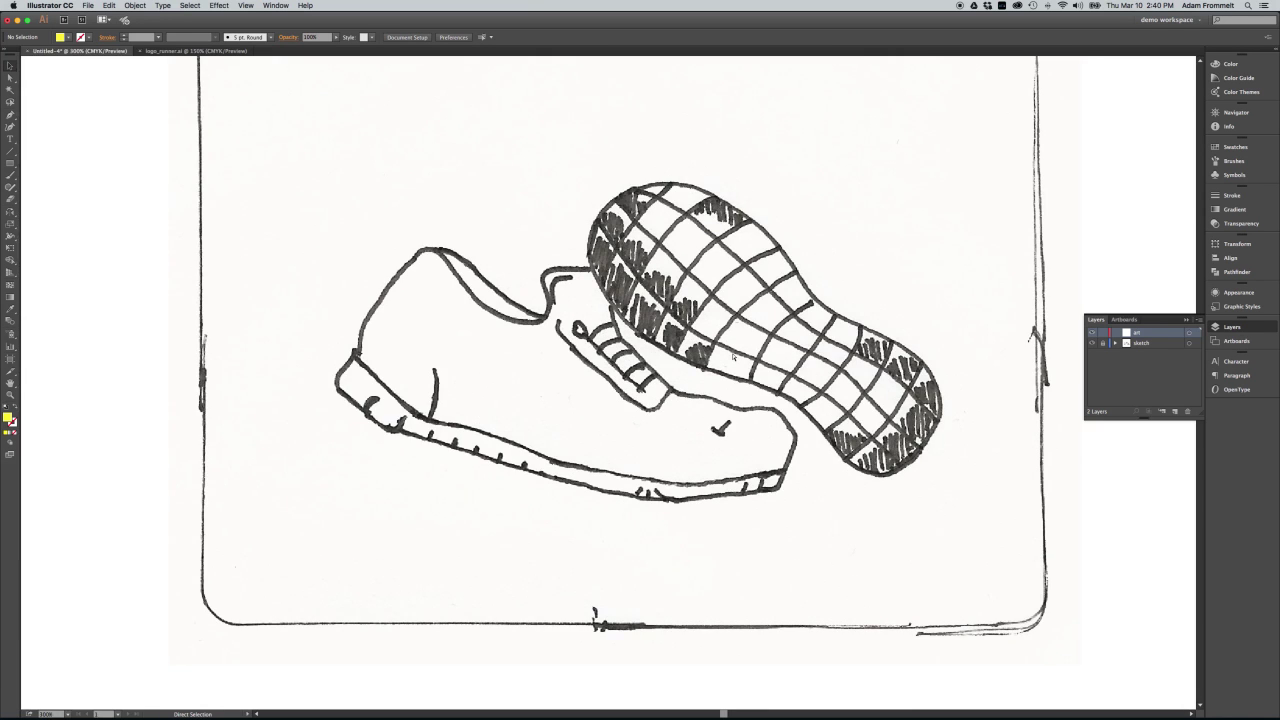
{"action": "key", "text": "super+minus"}
{"action": "key", "text": "v"}
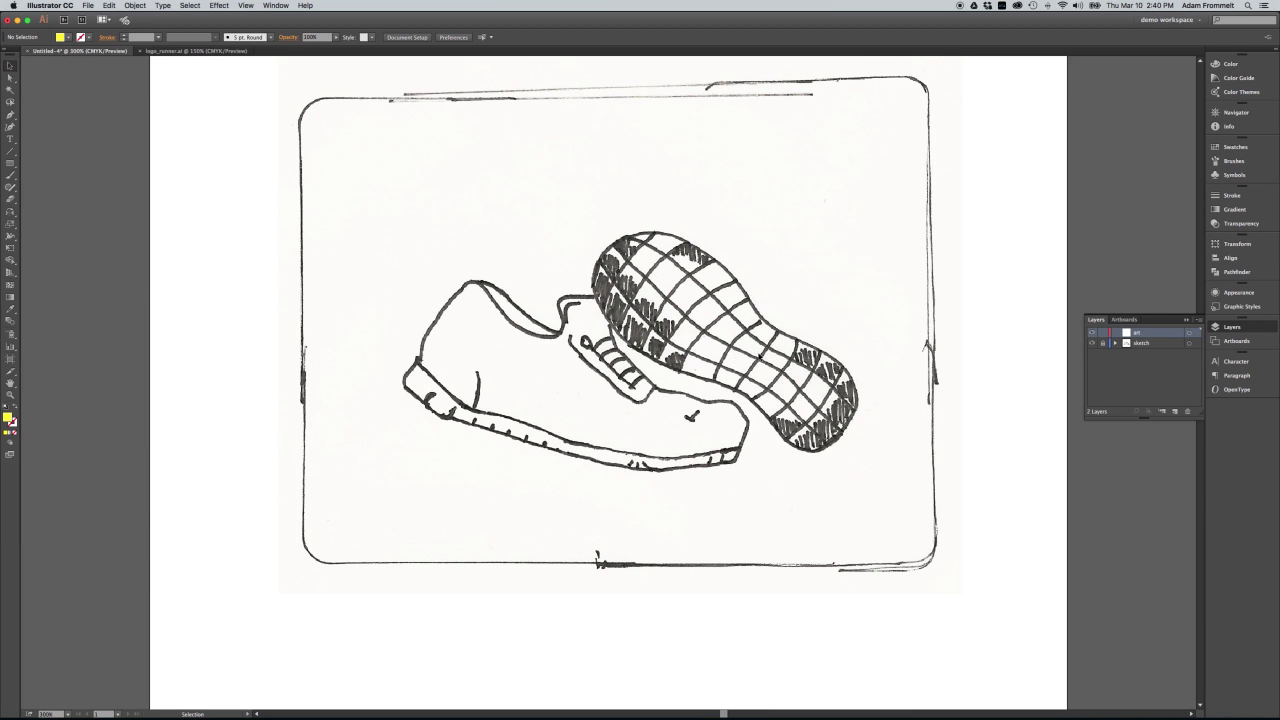
{"action": "left_click_drag", "start_coordinate": [708, 341], "coordinate": [638, 363]}
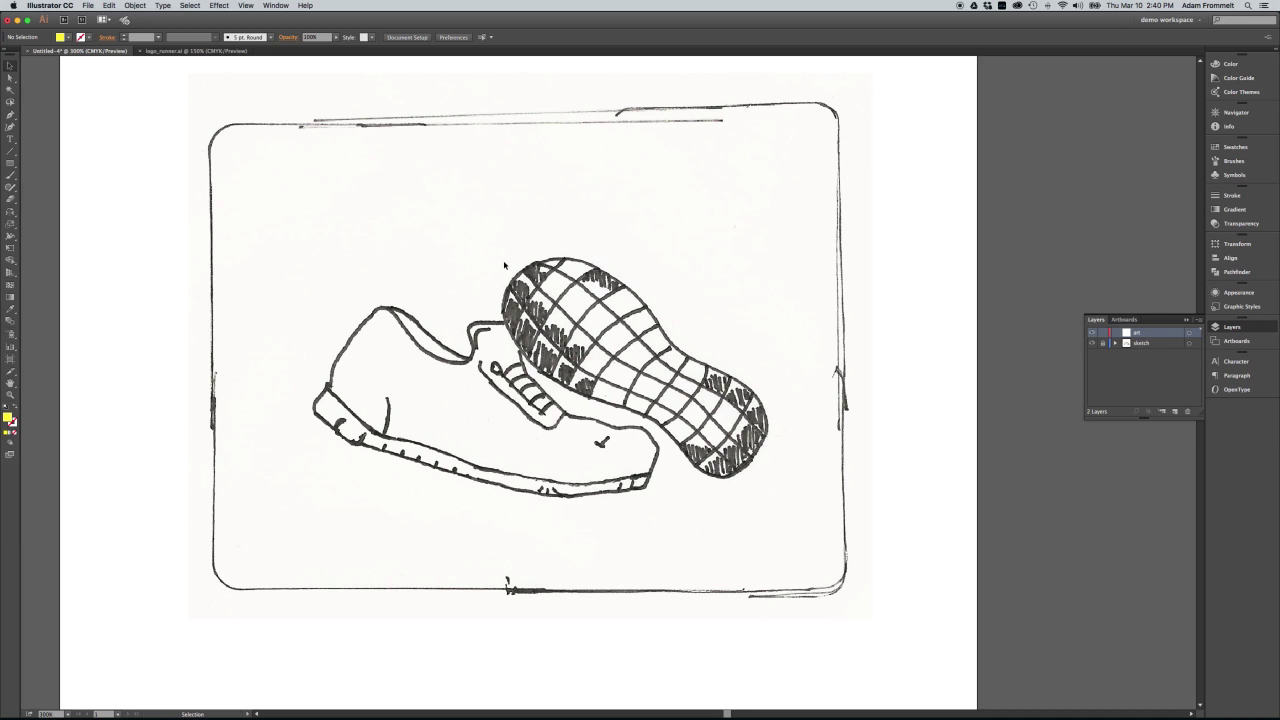
{"action": "left_click", "coordinate": [11, 115]}
{"action": "left_click", "coordinate": [521, 270]}
{"action": "left_click_drag", "start_coordinate": [522, 271], "coordinate": [533, 264]}
{"action": "left_click_drag", "start_coordinate": [533, 264], "coordinate": [534, 263]}
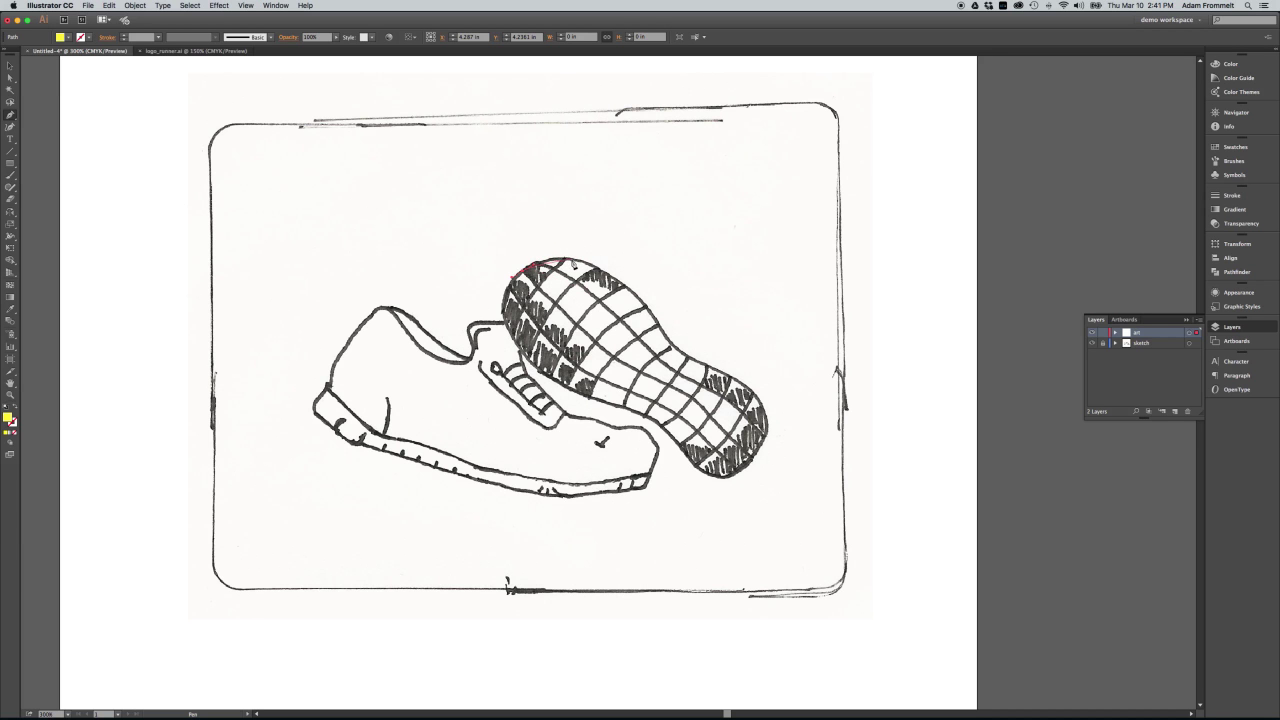
{"action": "left_click_drag", "start_coordinate": [573, 260], "coordinate": [598, 262]}
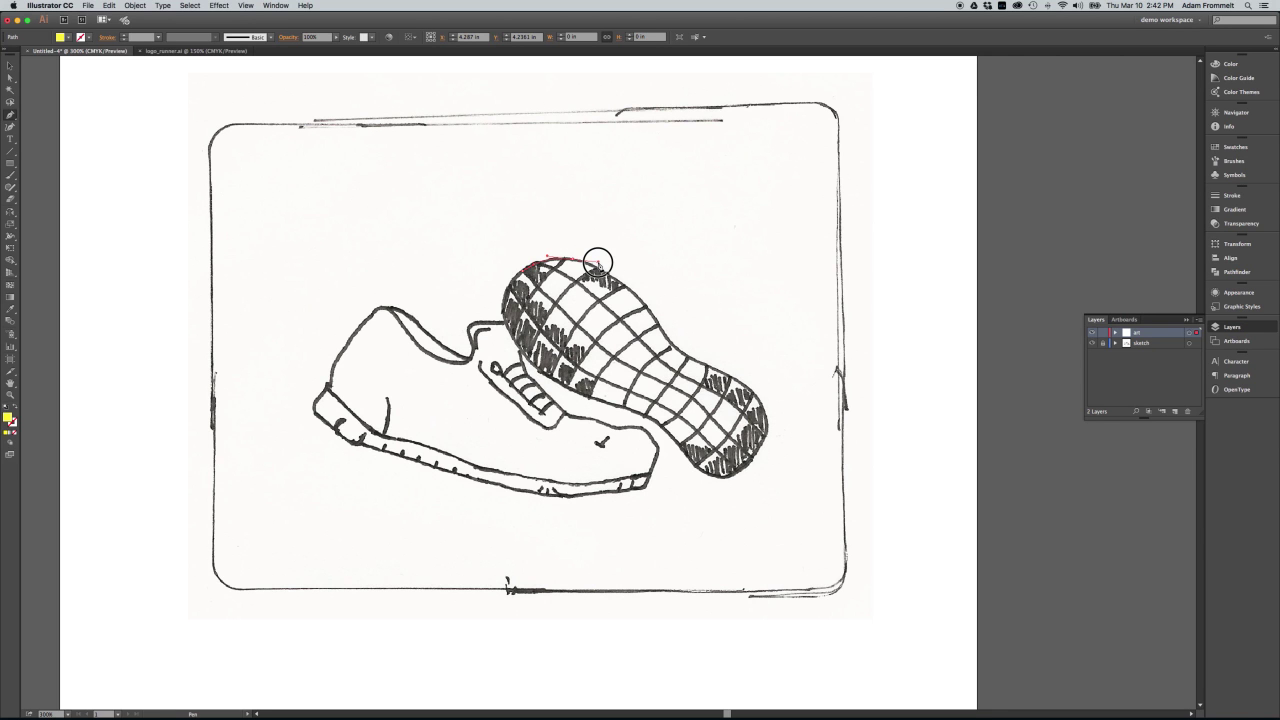
{"action": "left_click_drag", "start_coordinate": [597, 262], "coordinate": [598, 263]}
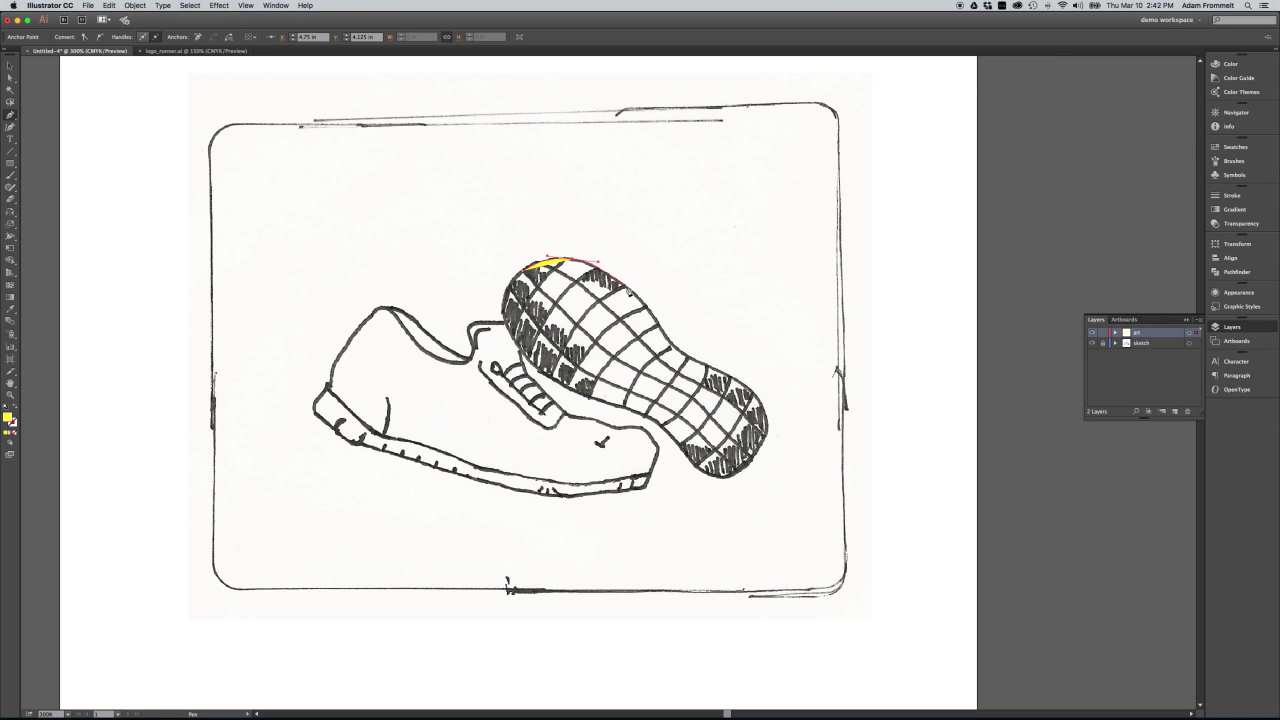
Step: Continue the Pen path along the sole's right edge, through the narrow middle and around the lower-right end
{"action": "left_click_drag", "start_coordinate": [626, 286], "coordinate": [658, 323]}
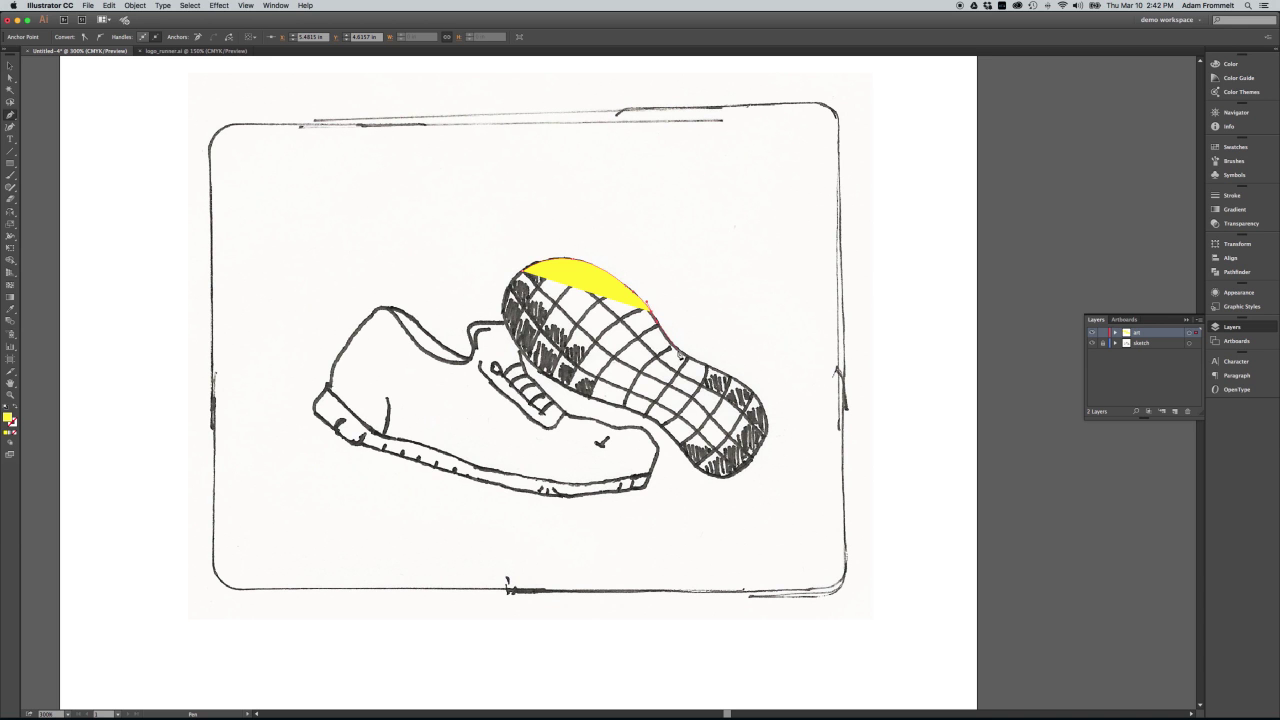
{"action": "left_click", "coordinate": [678, 350]}
{"action": "left_click_drag", "start_coordinate": [678, 350], "coordinate": [693, 360]}
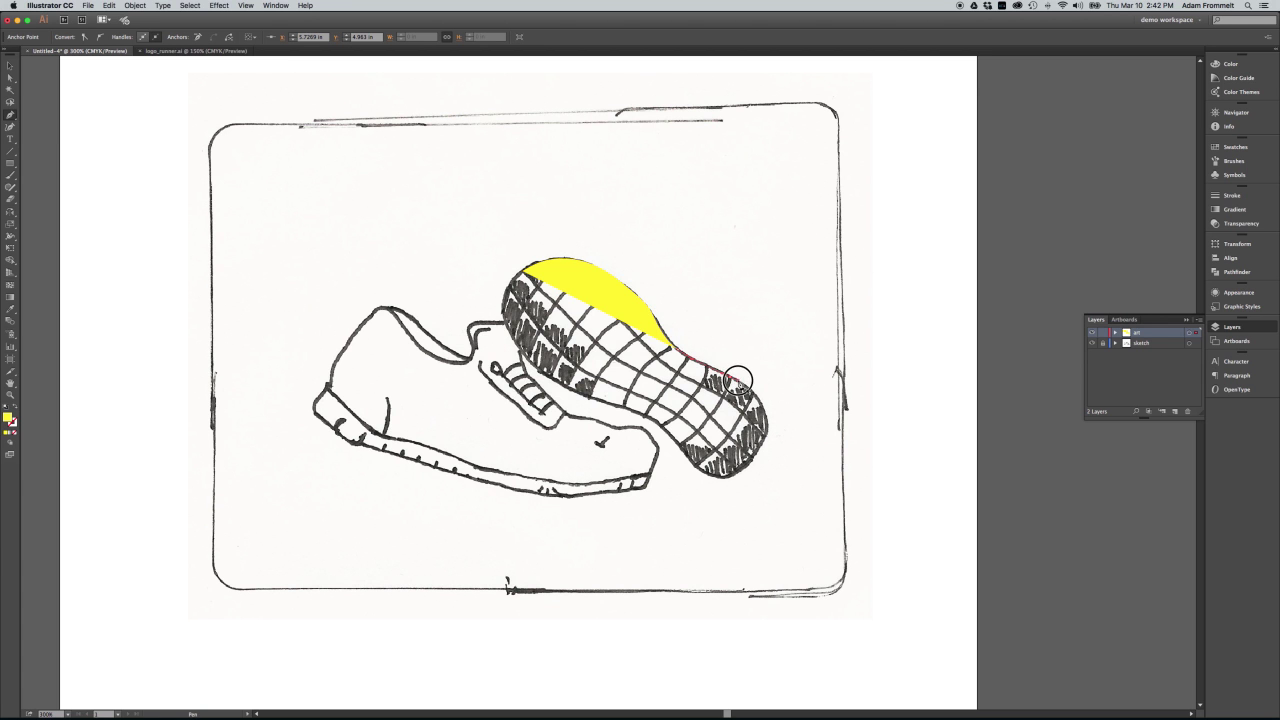
{"action": "left_click_drag", "start_coordinate": [765, 413], "coordinate": [768, 418]}
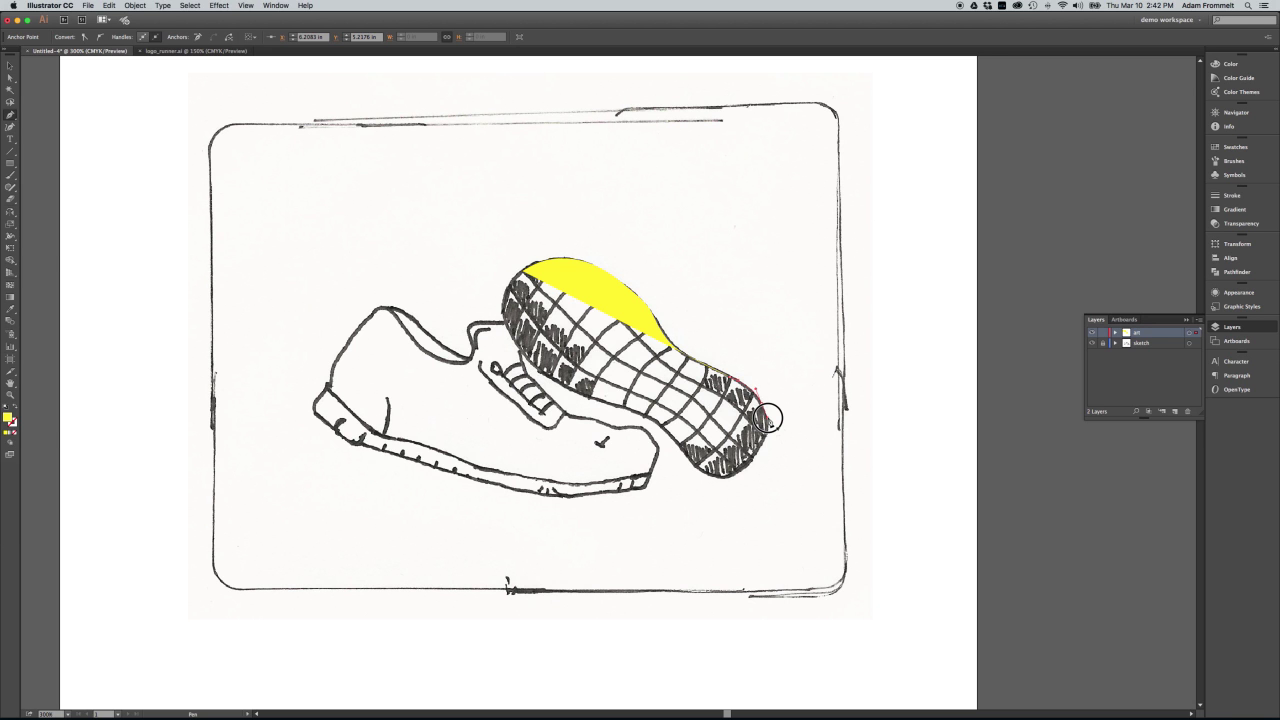
{"action": "left_click", "coordinate": [767, 418]}
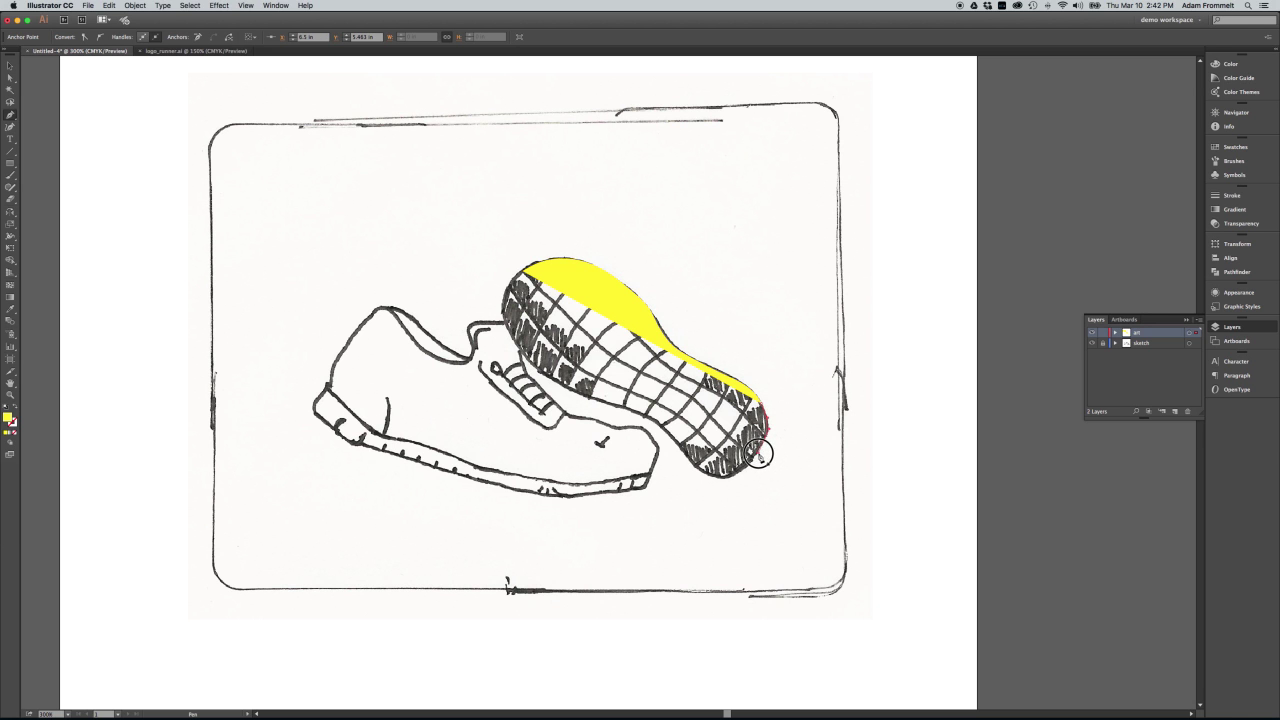
{"action": "left_click_drag", "start_coordinate": [759, 451], "coordinate": [729, 481]}
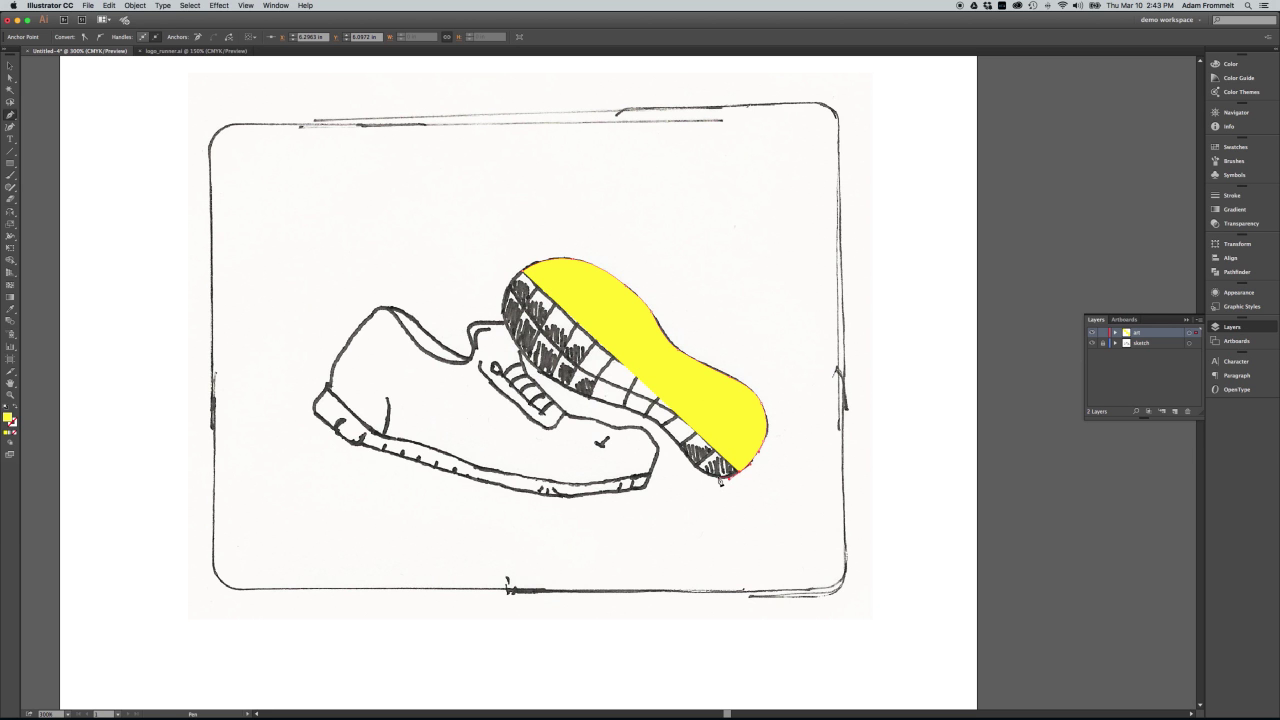
Step: Extend the path around the sole's bottom tip and swap its fill and stroke to reveal the sketch underneath
{"action": "right_click", "coordinate": [720, 481]}
{"action": "key", "text": "Escape"}
{"action": "left_click_drag", "start_coordinate": [719, 478], "coordinate": [681, 461]}
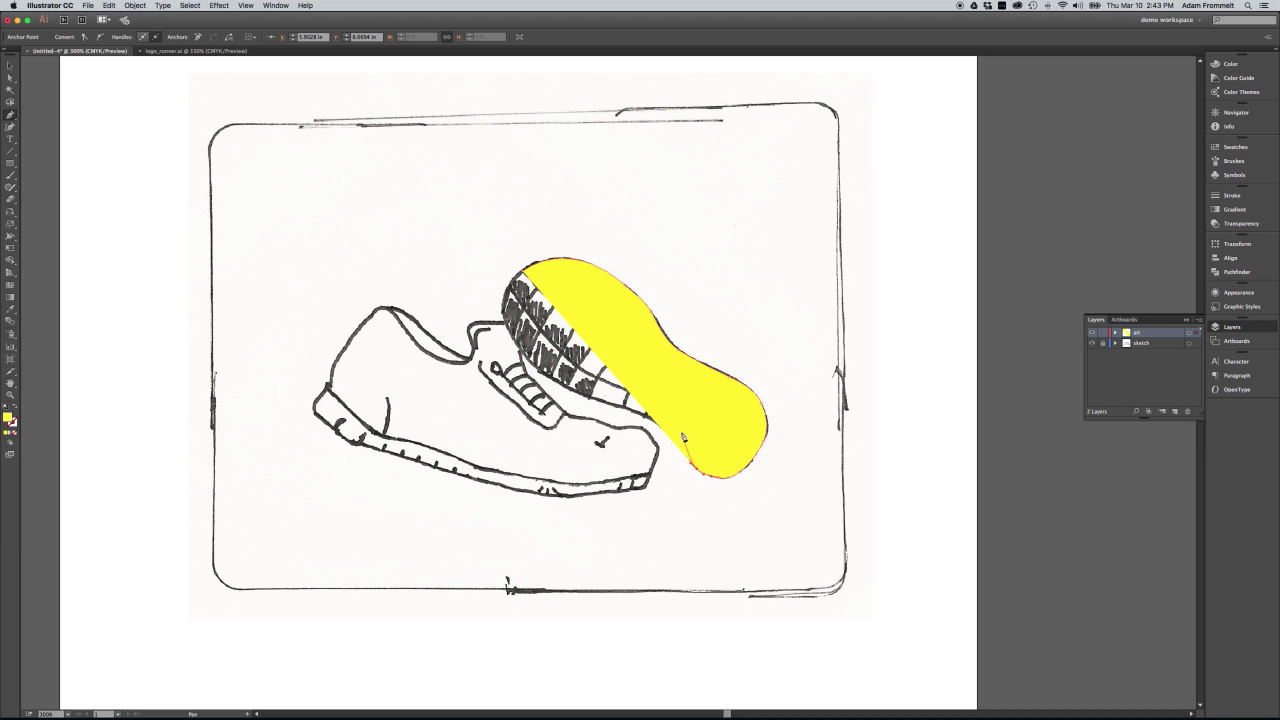
{"action": "key", "text": "shift+x"}
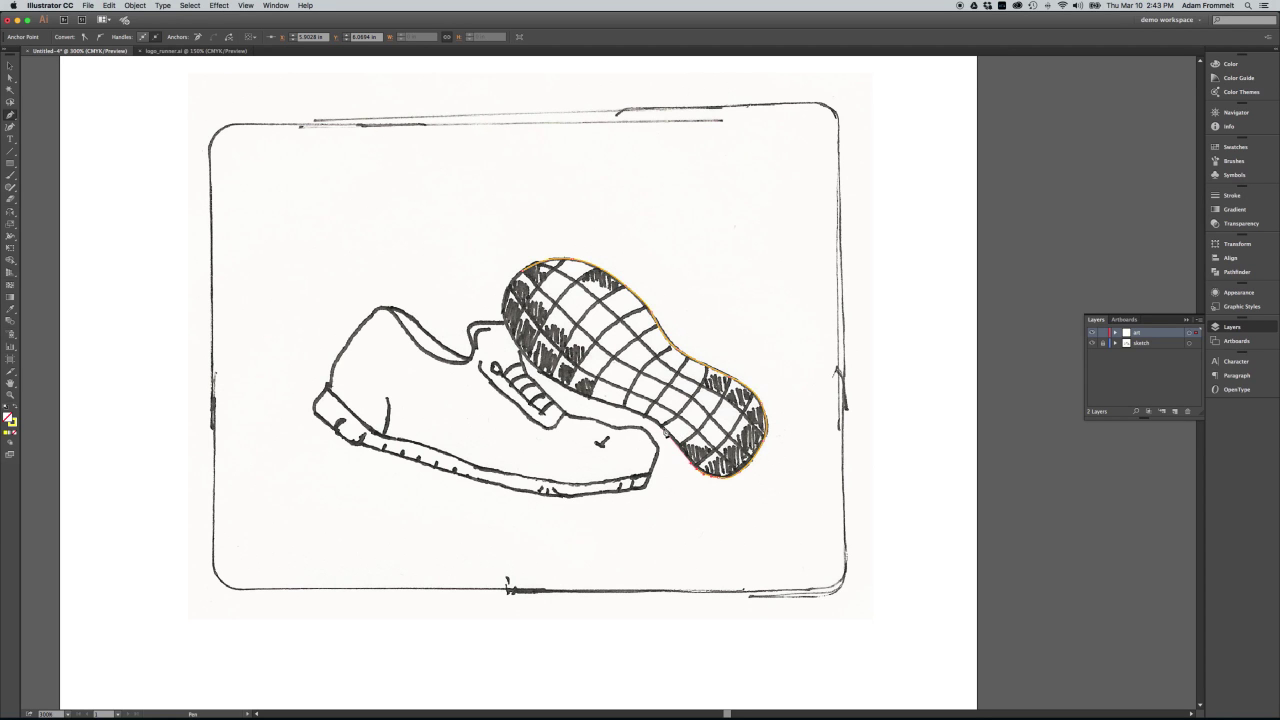
Step: Trace the sole's lower-left edge back up with curved segments and close the path at its starting anchor
{"action": "left_click_drag", "start_coordinate": [663, 428], "coordinate": [513, 341]}
{"action": "left_click", "coordinate": [606, 405]}
{"action": "left_click", "coordinate": [511, 340]}
{"action": "left_click", "coordinate": [500, 304]}
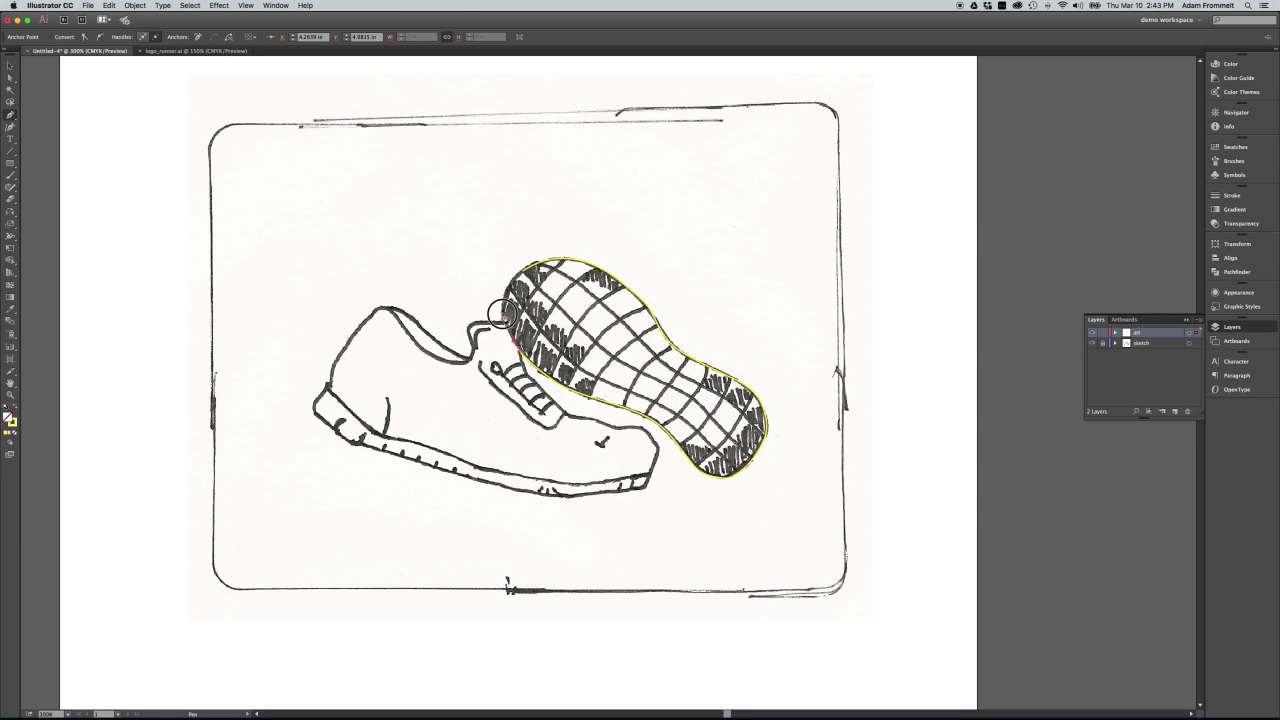
{"action": "left_click_drag", "start_coordinate": [500, 304], "coordinate": [501, 305]}
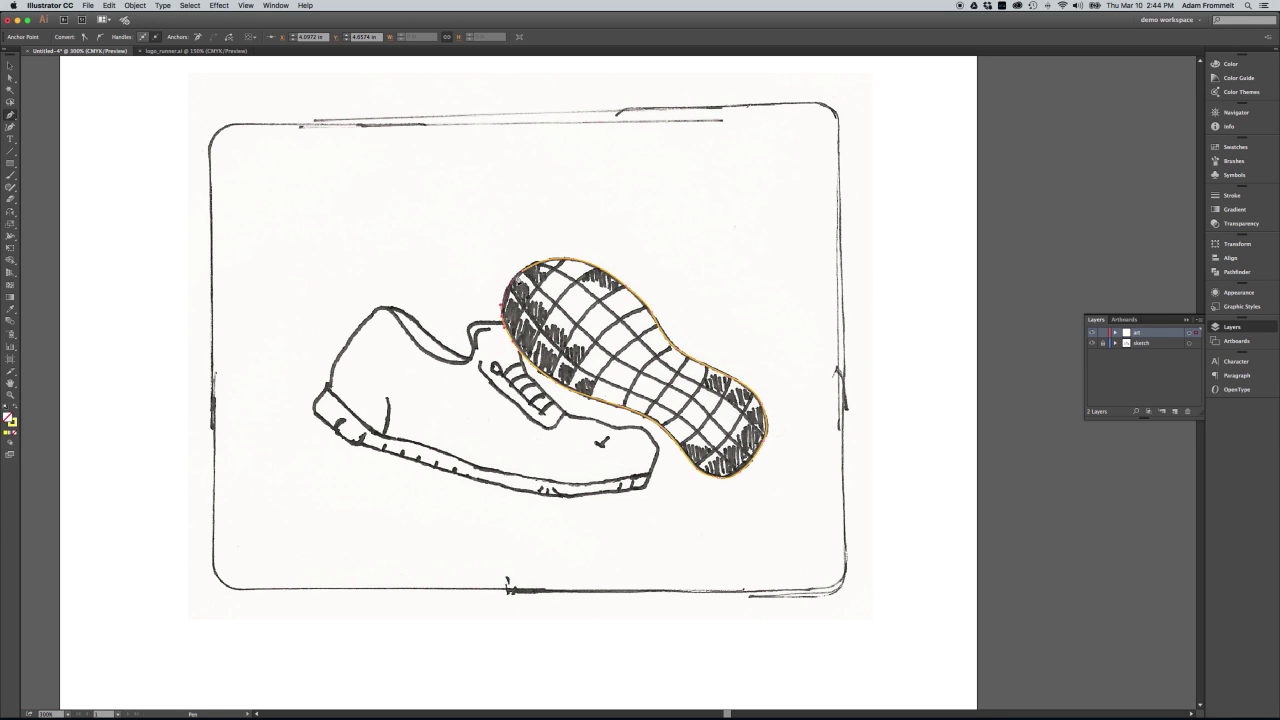
{"action": "left_click_drag", "start_coordinate": [520, 268], "coordinate": [525, 266]}
{"action": "left_click", "coordinate": [522, 272]}
Step: Select the closed sole outline and fill it with the yellow swatch
{"action": "key", "text": "v"}
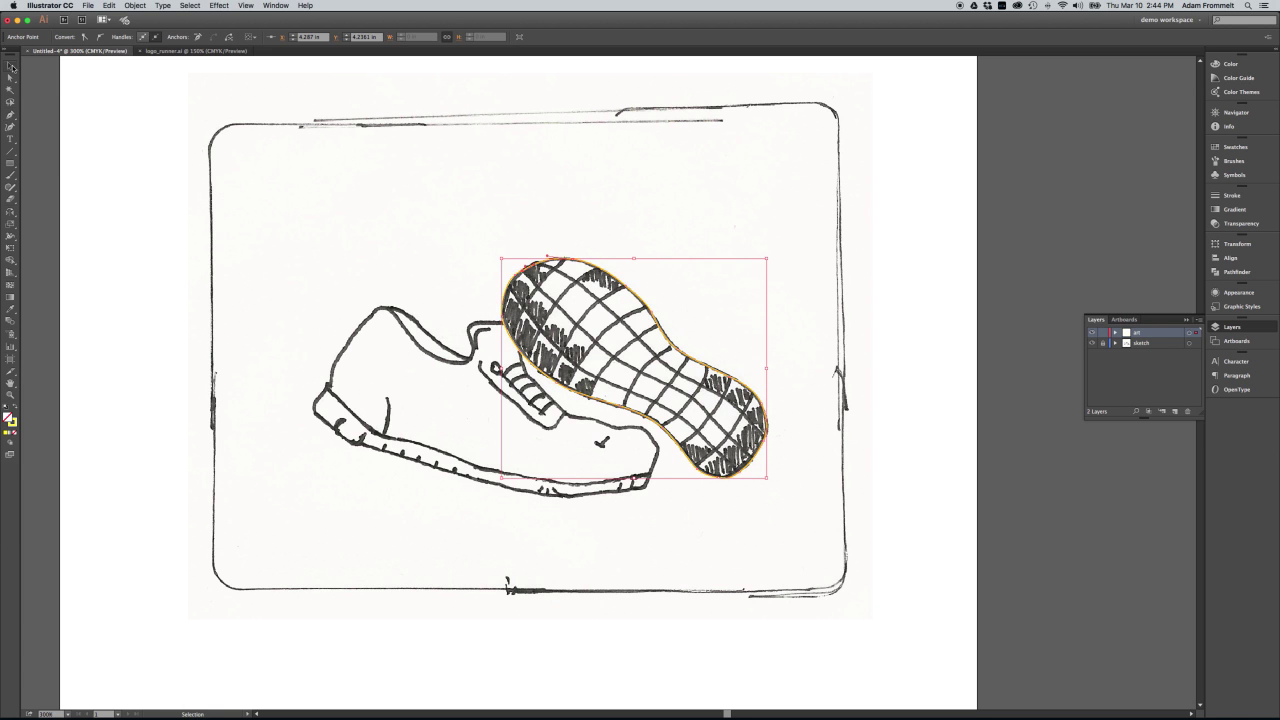
{"action": "left_click", "coordinate": [692, 334]}
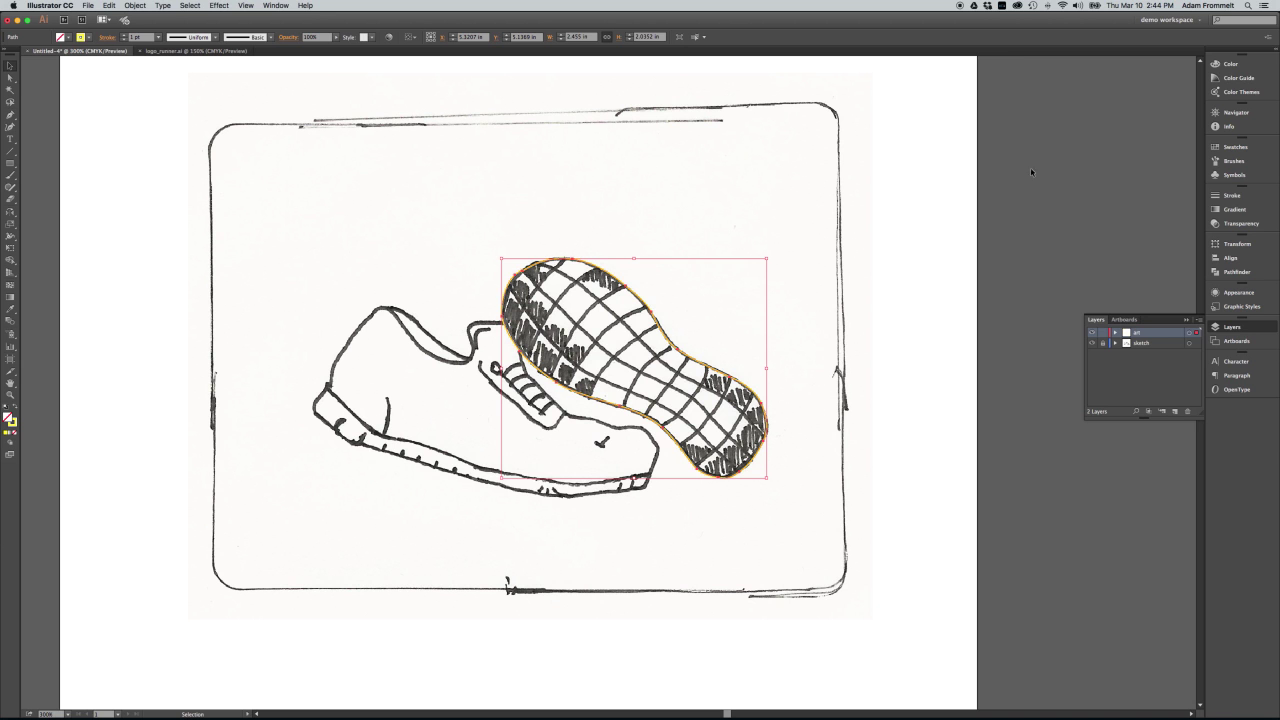
{"action": "left_click", "coordinate": [1230, 63]}
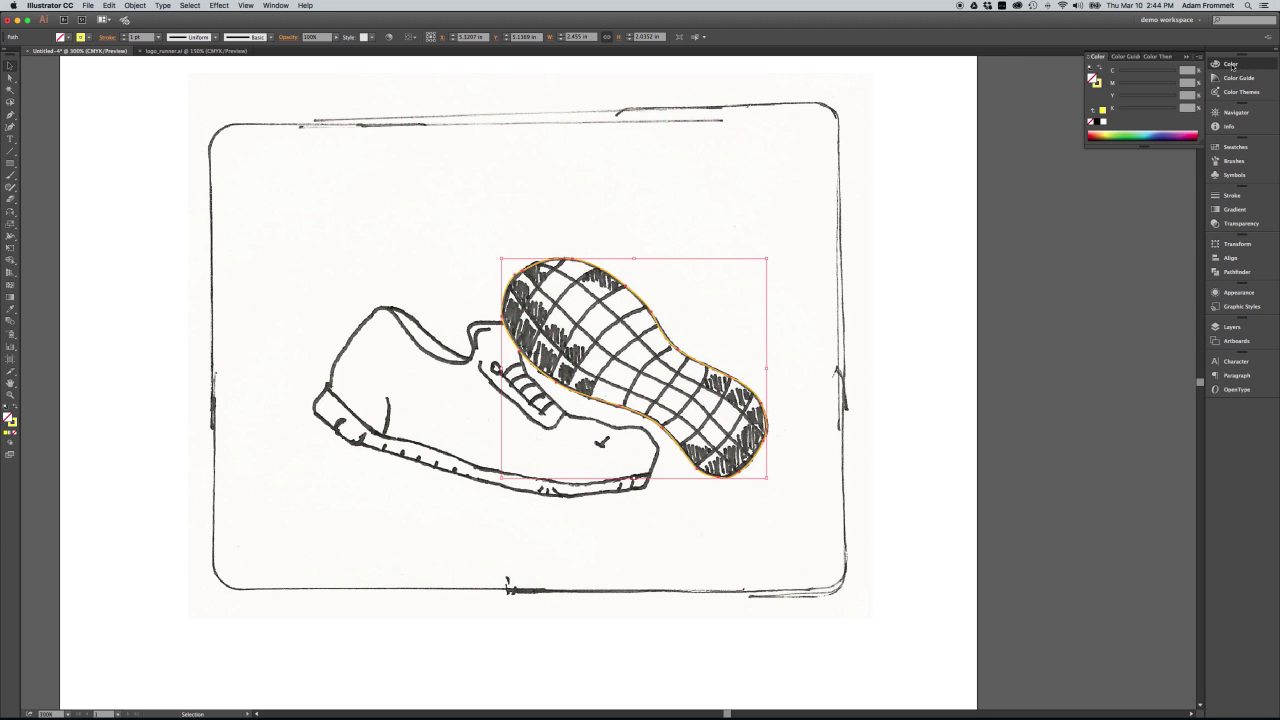
{"action": "left_click", "coordinate": [1237, 147]}
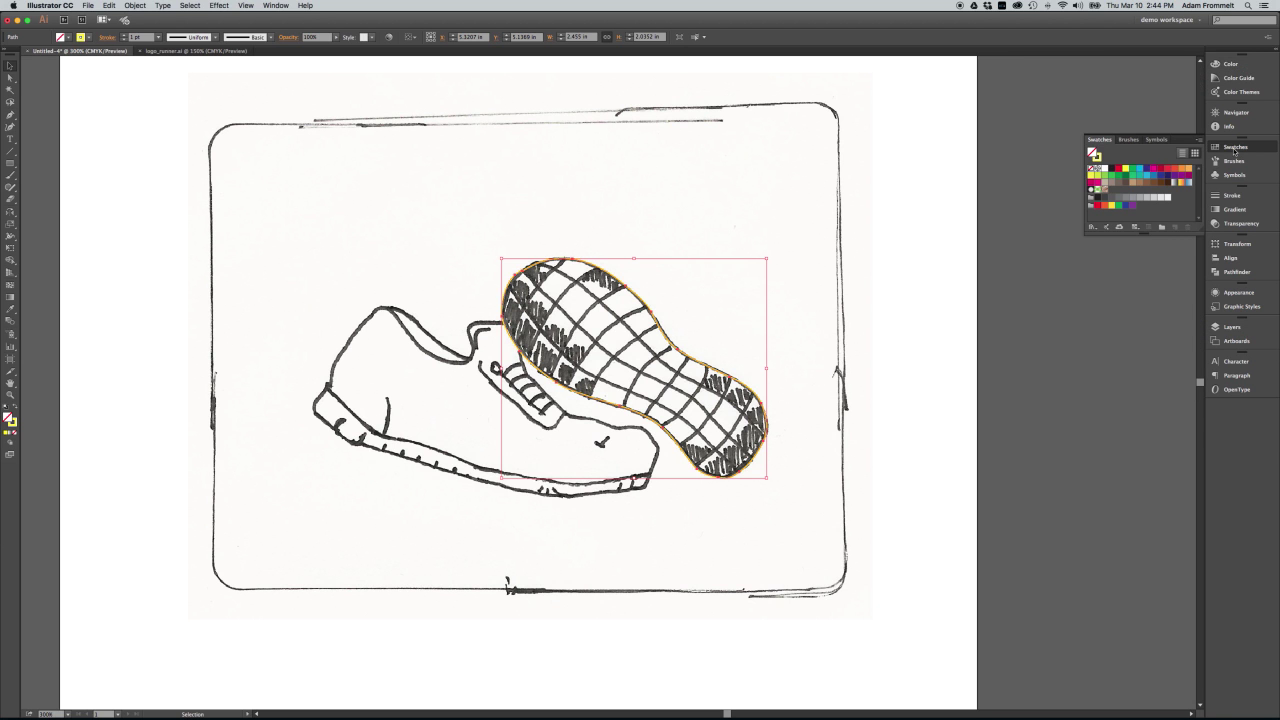
{"action": "left_click", "coordinate": [1128, 170]}
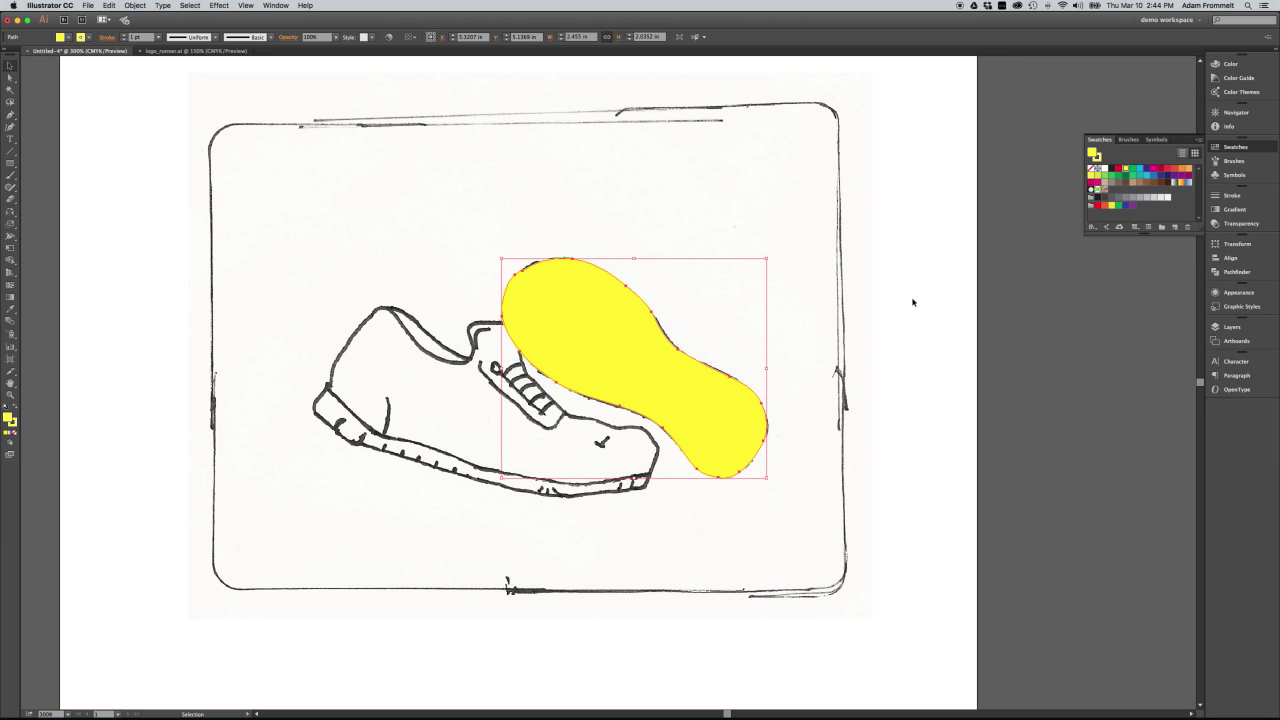
Step: Move the yellow sole shape up and to the right of the sketched sole
{"action": "mouse_move", "coordinate": [704, 413]}
{"action": "left_mouse_down"}
{"action": "mouse_move", "coordinate": [723, 340]}
{"action": "mouse_move", "coordinate": [720, 240]}
{"action": "mouse_move", "coordinate": [746, 316]}
{"action": "left_mouse_up"}
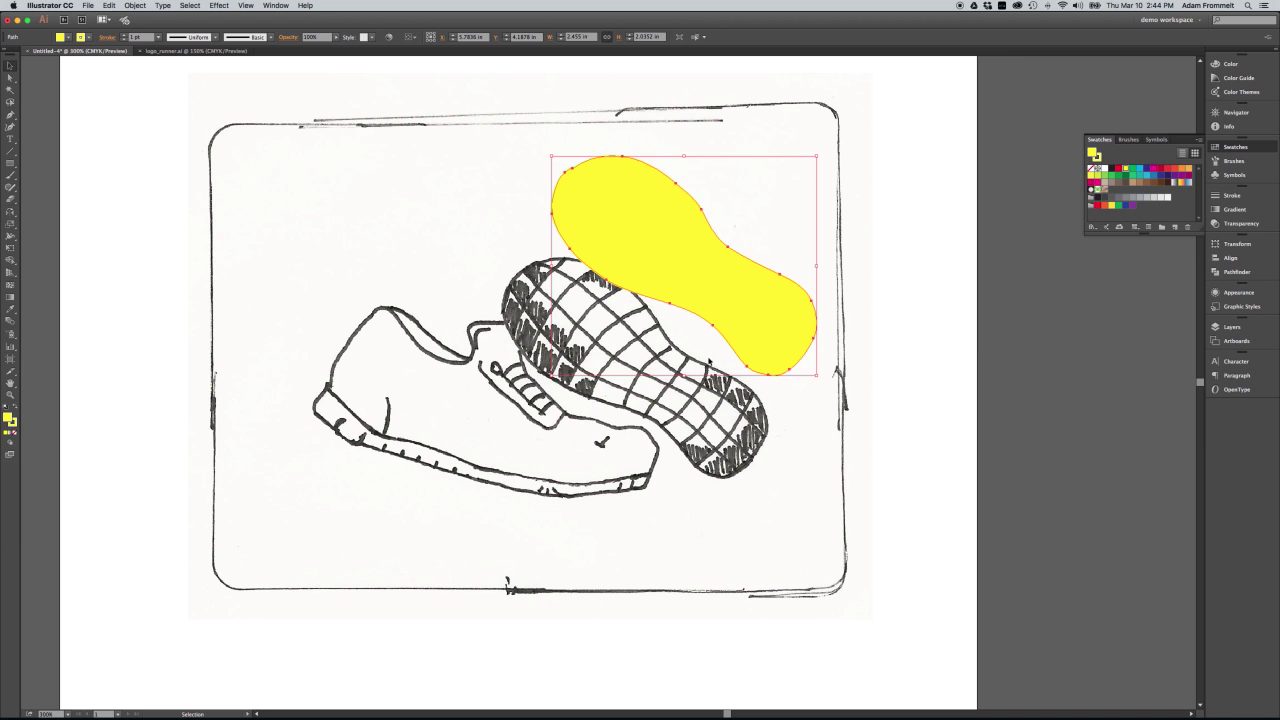
{"action": "left_click", "coordinate": [716, 354]}
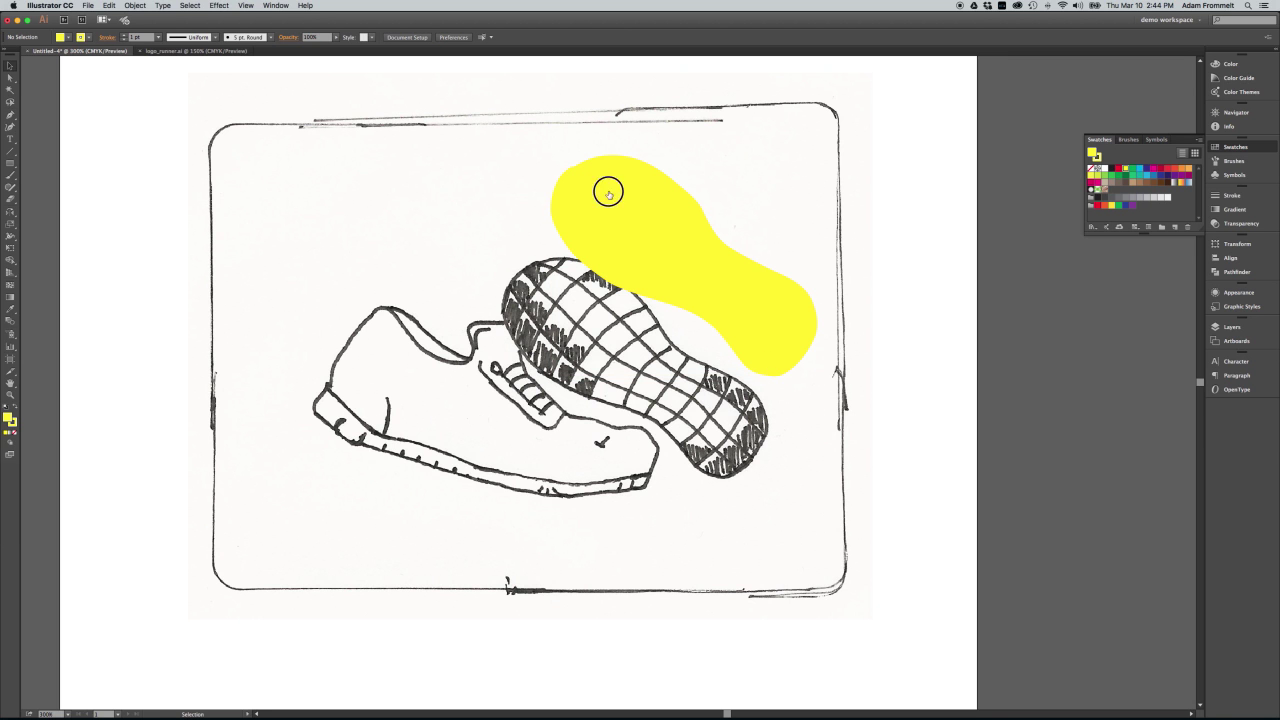
{"action": "left_click_drag", "start_coordinate": [608, 189], "coordinate": [619, 216]}
Step: Select the anchor point at the kink on the yellow shape's upper-left edge and nudge it slightly outward
{"action": "key", "text": "a"}
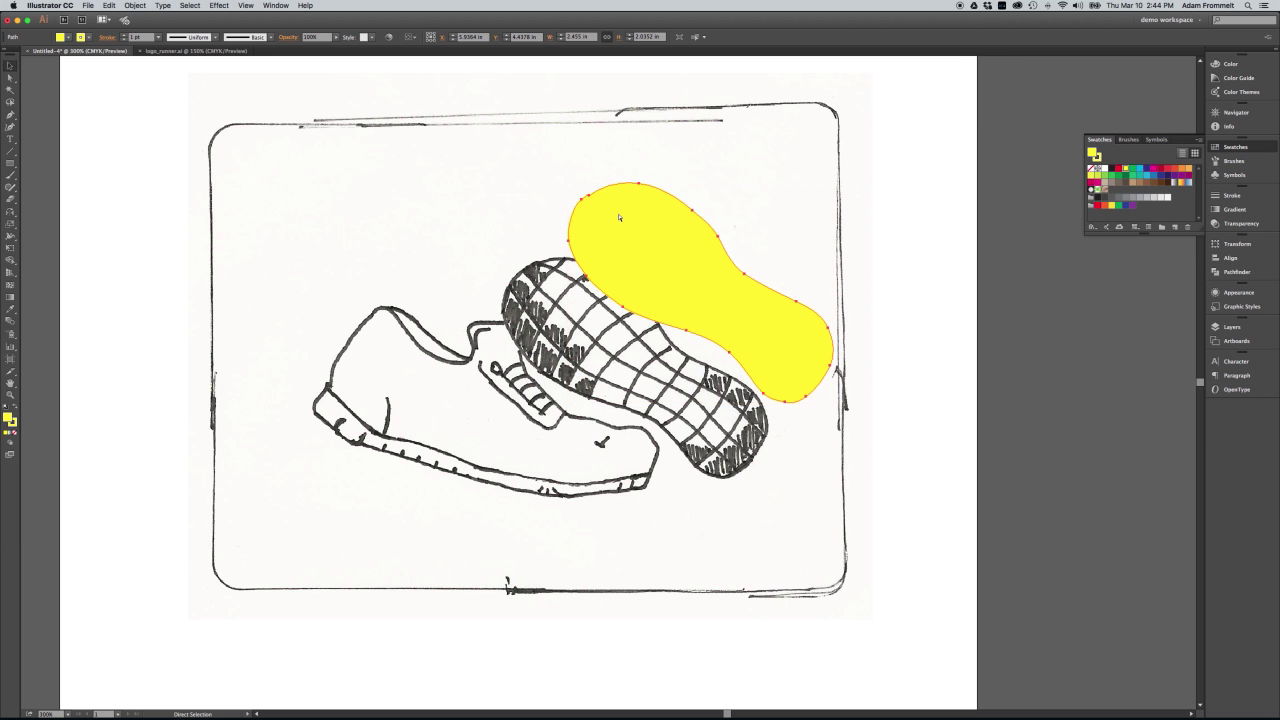
{"action": "key", "text": "super+equal"}
{"action": "key", "text": "super+equal"}
{"action": "key", "text": "super+equal"}
{"action": "left_click_drag", "start_coordinate": [611, 198], "coordinate": [612, 521]}
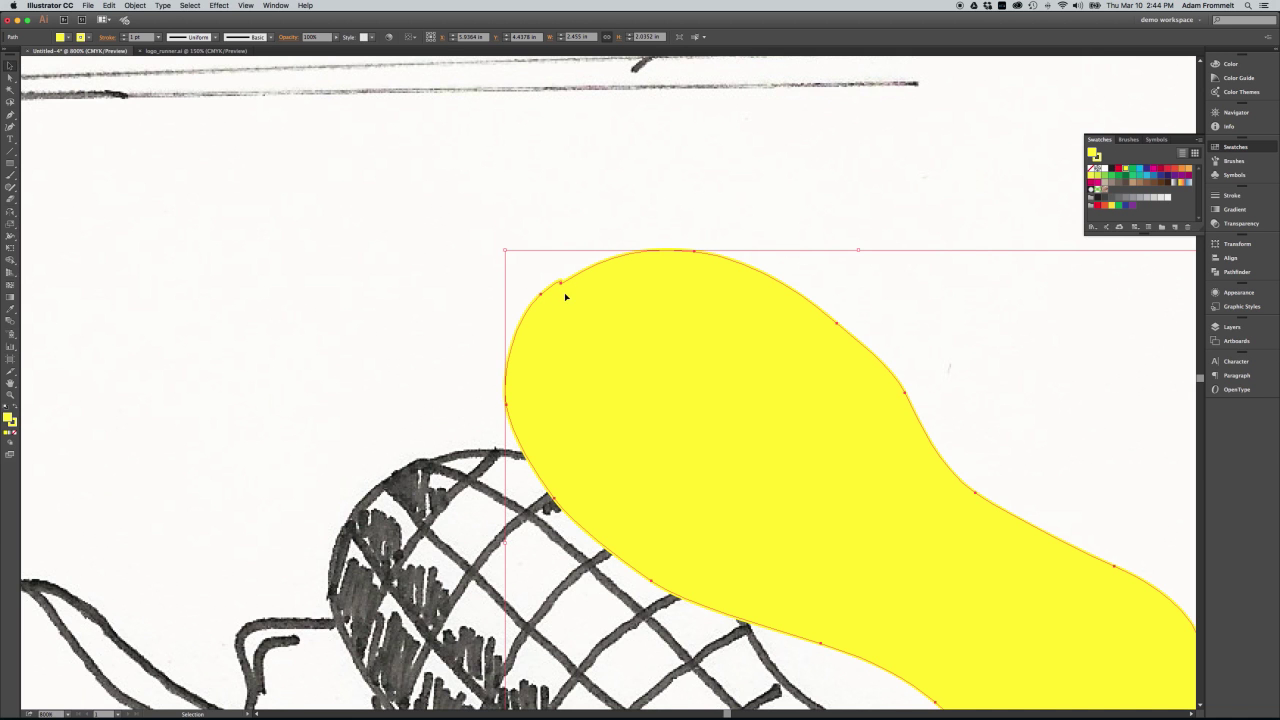
{"action": "left_click", "coordinate": [10, 77]}
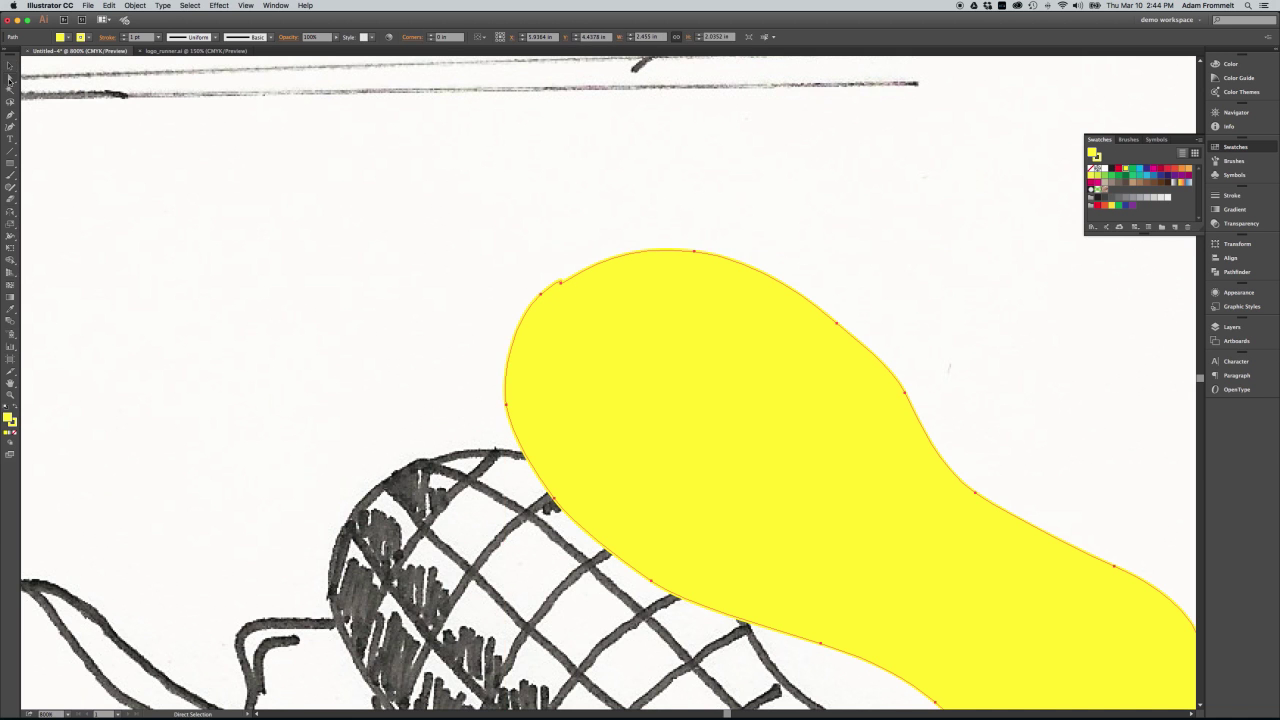
{"action": "left_click", "coordinate": [562, 286]}
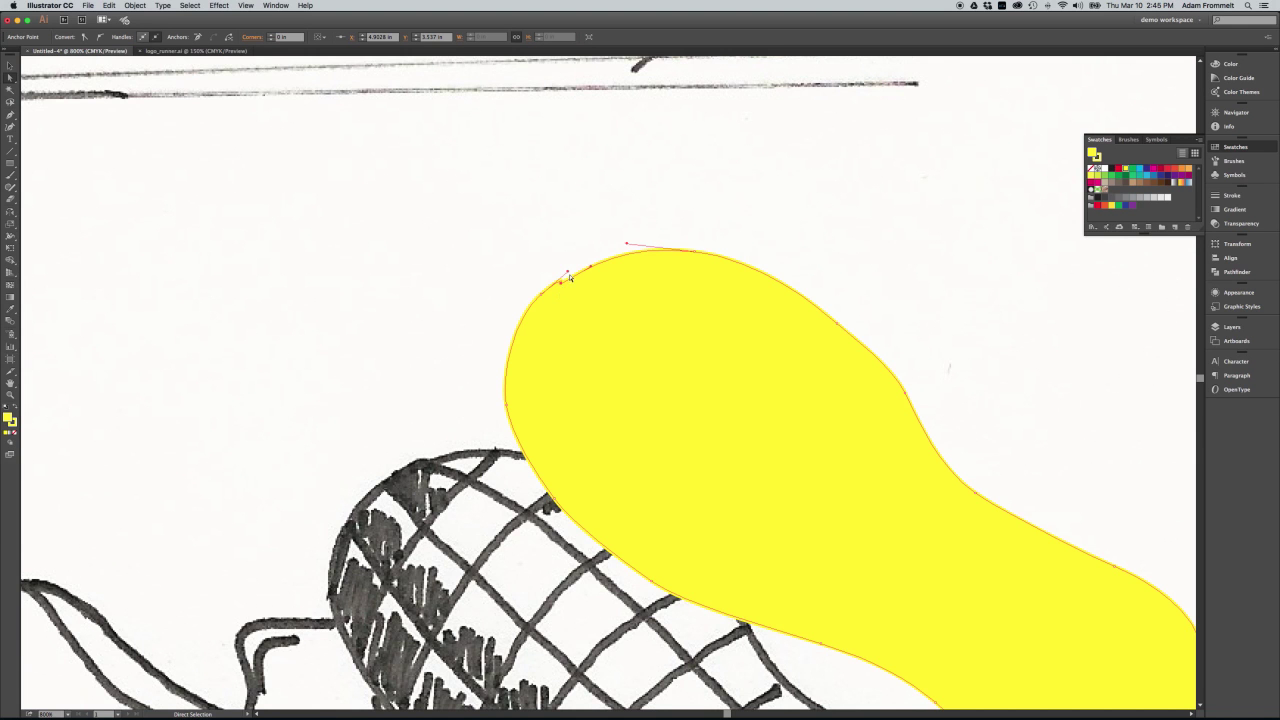
{"action": "mouse_move", "coordinate": [568, 274]}
{"action": "left_mouse_down"}
{"action": "mouse_move", "coordinate": [543, 289]}
{"action": "mouse_move", "coordinate": [565, 283]}
{"action": "left_mouse_up"}
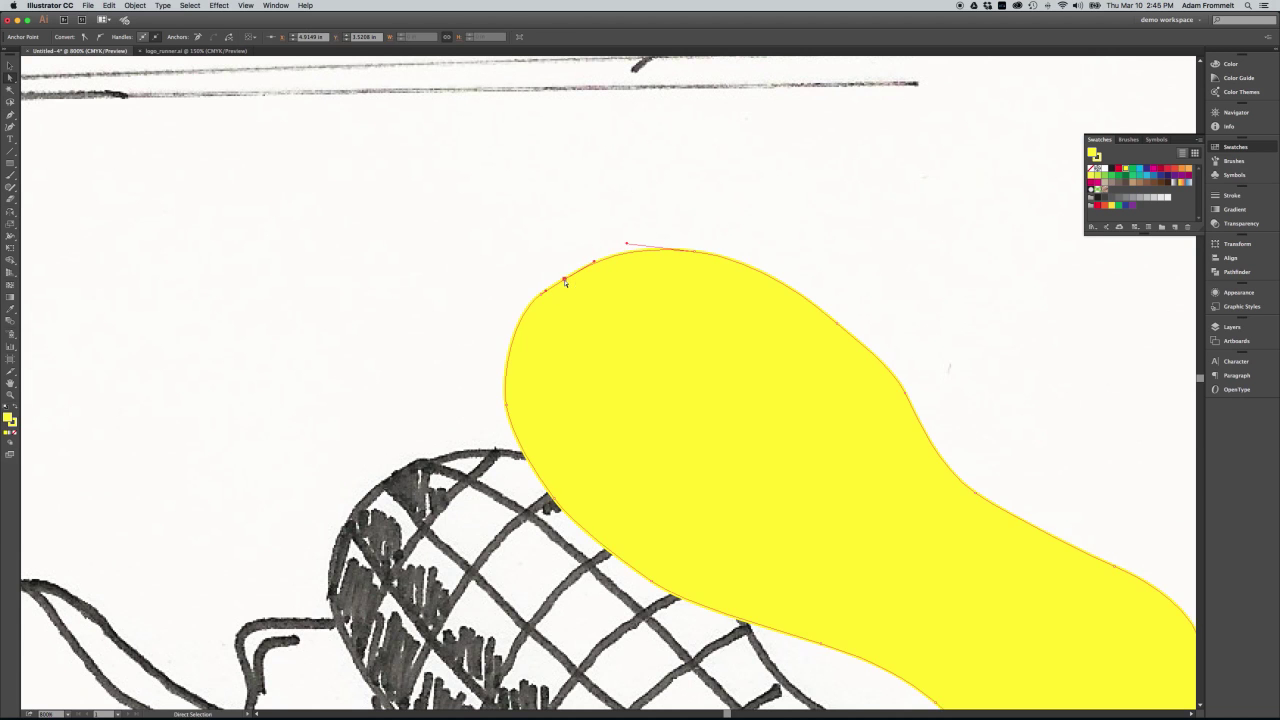
Step: Smooth the curve by adjusting the point just left of the former kink, and deselect the shape
{"action": "right_click", "coordinate": [545, 293]}
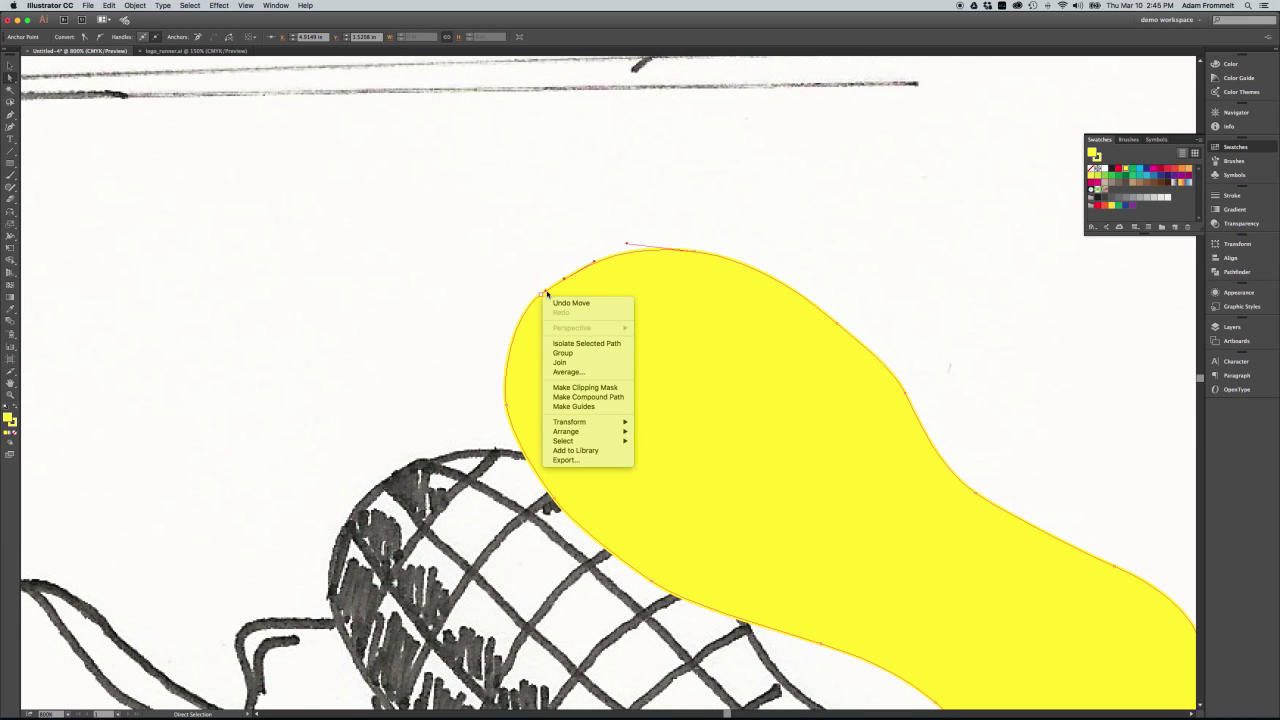
{"action": "left_click", "coordinate": [546, 292]}
{"action": "left_click_drag", "start_coordinate": [546, 292], "coordinate": [565, 280]}
{"action": "left_click", "coordinate": [567, 230]}
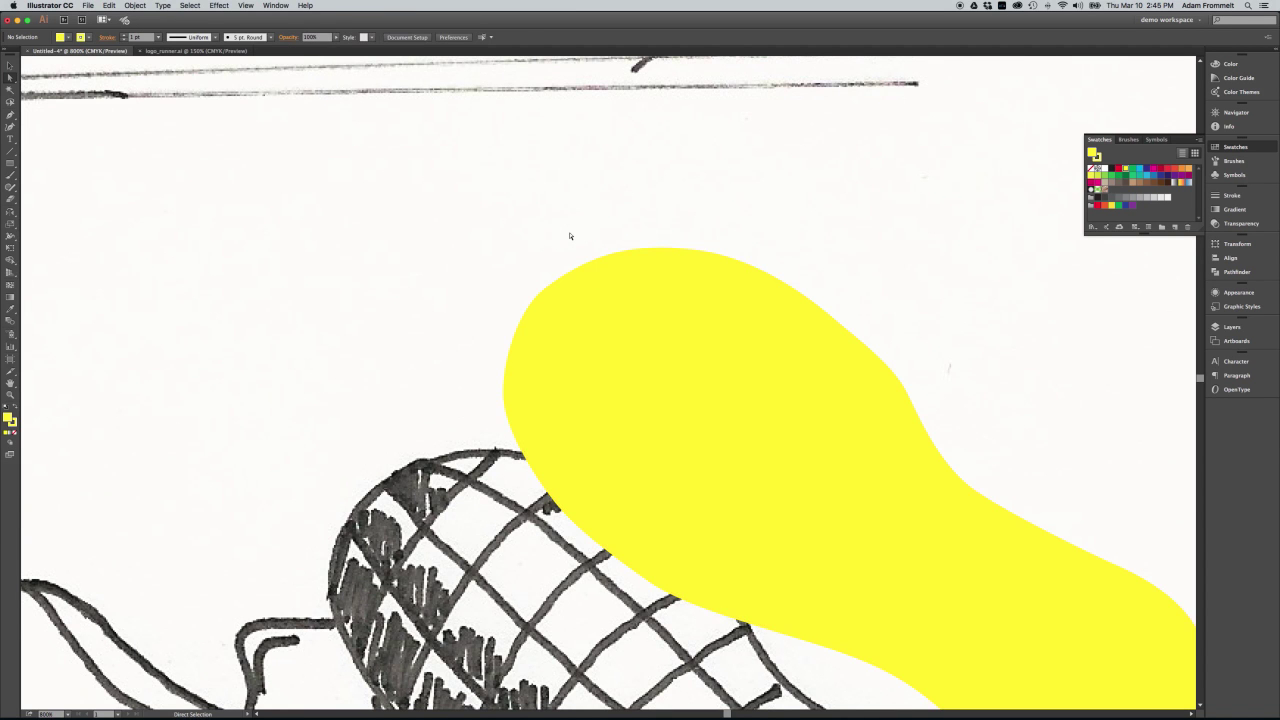
Step: Move the yellow sole shape up, clear of the sketched sole, so most of it sits above the sketch's top border
{"action": "scroll", "coordinate": [731, 245], "scroll_direction": "down", "scroll_amount": 2}
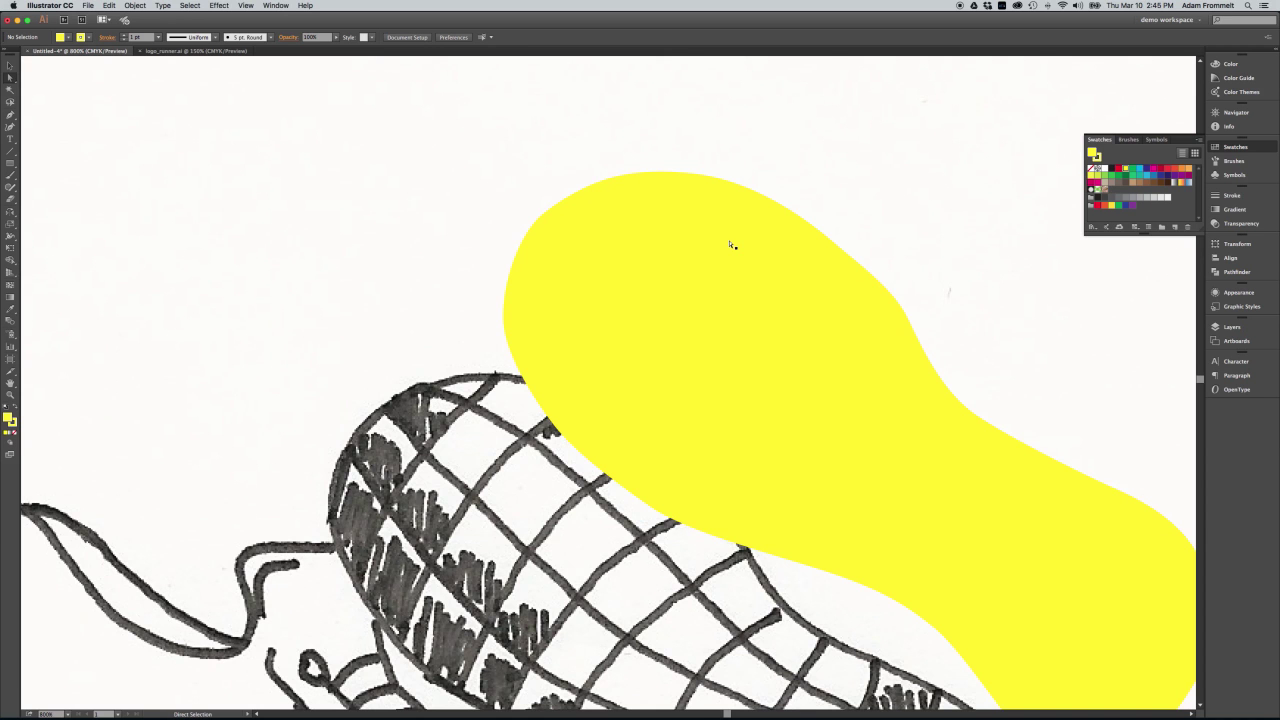
{"action": "key", "text": "super+minus"}
{"action": "key", "text": "super+minus"}
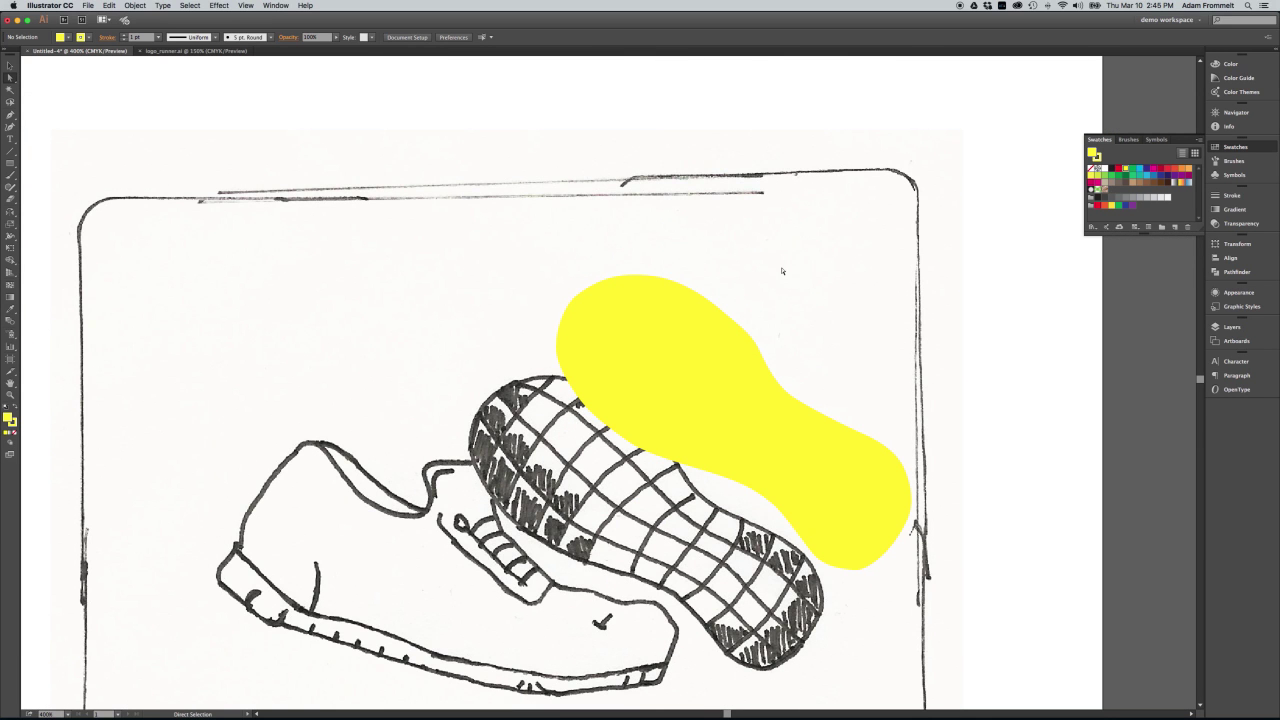
{"action": "key", "text": "v"}
{"action": "left_click_drag", "start_coordinate": [675, 398], "coordinate": [692, 315]}
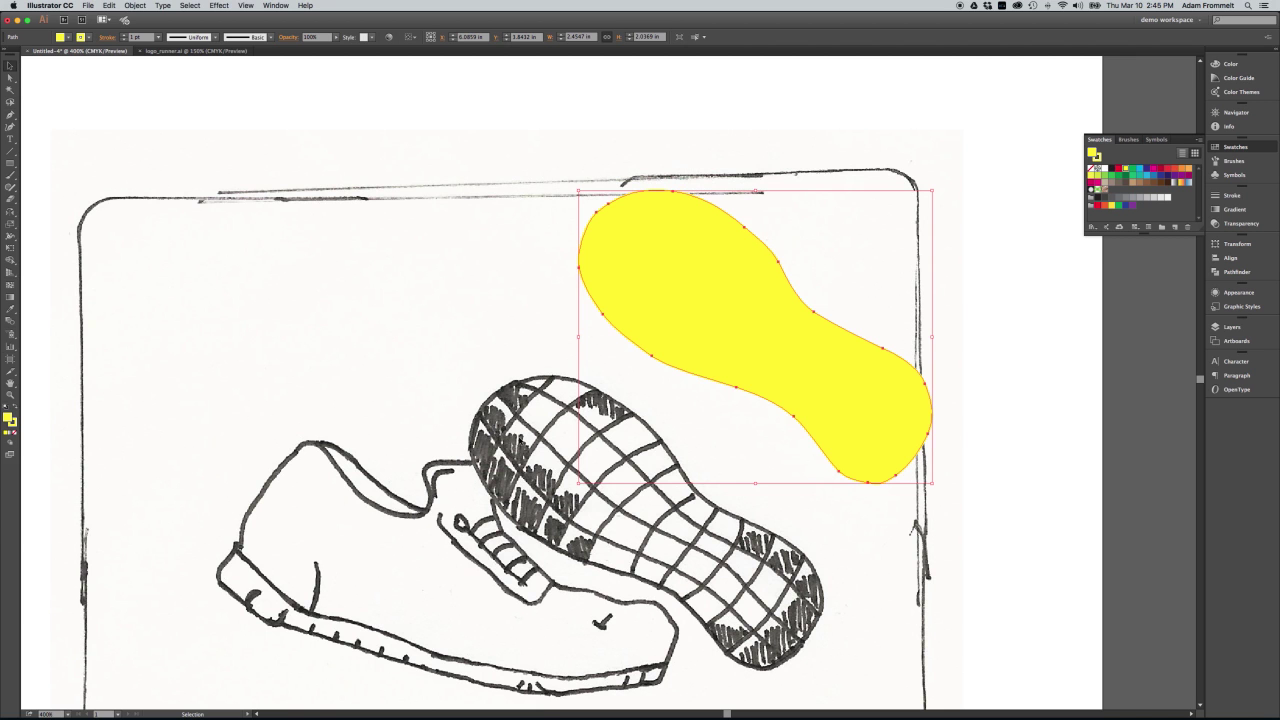
{"action": "scroll", "coordinate": [523, 453], "scroll_direction": "down", "scroll_amount": 2}
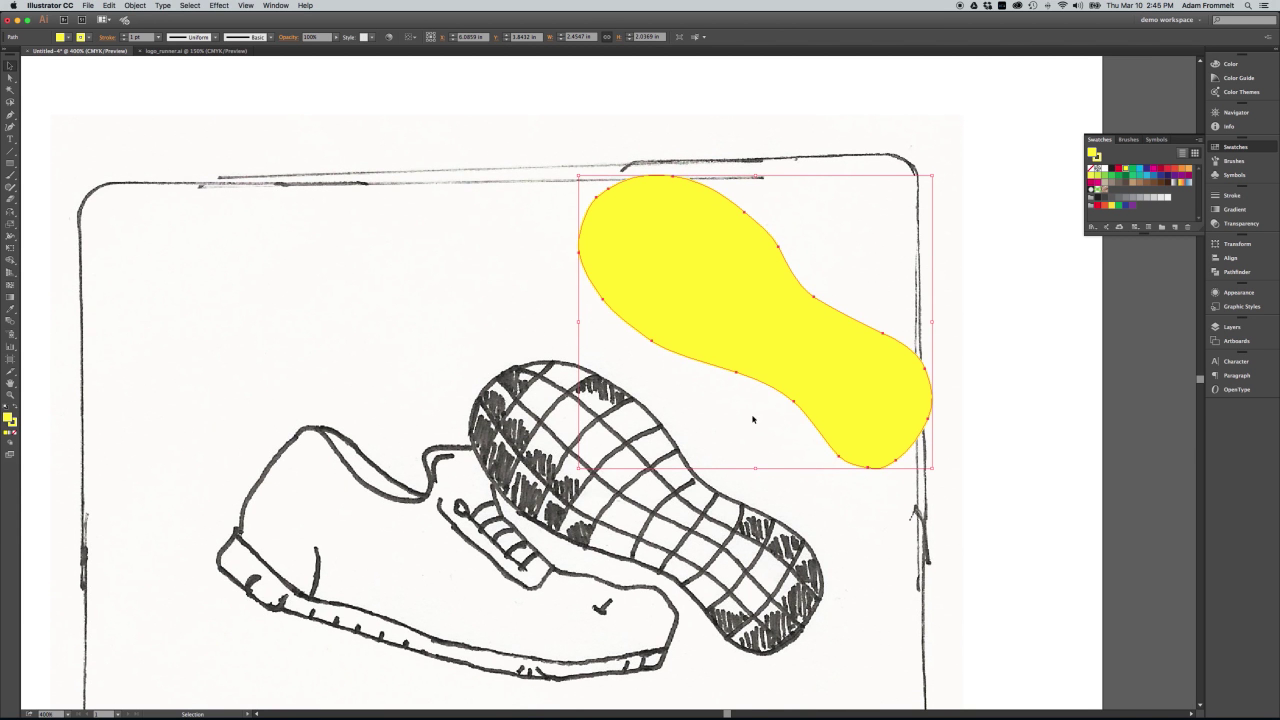
{"action": "left_click_drag", "start_coordinate": [875, 418], "coordinate": [791, 388]}
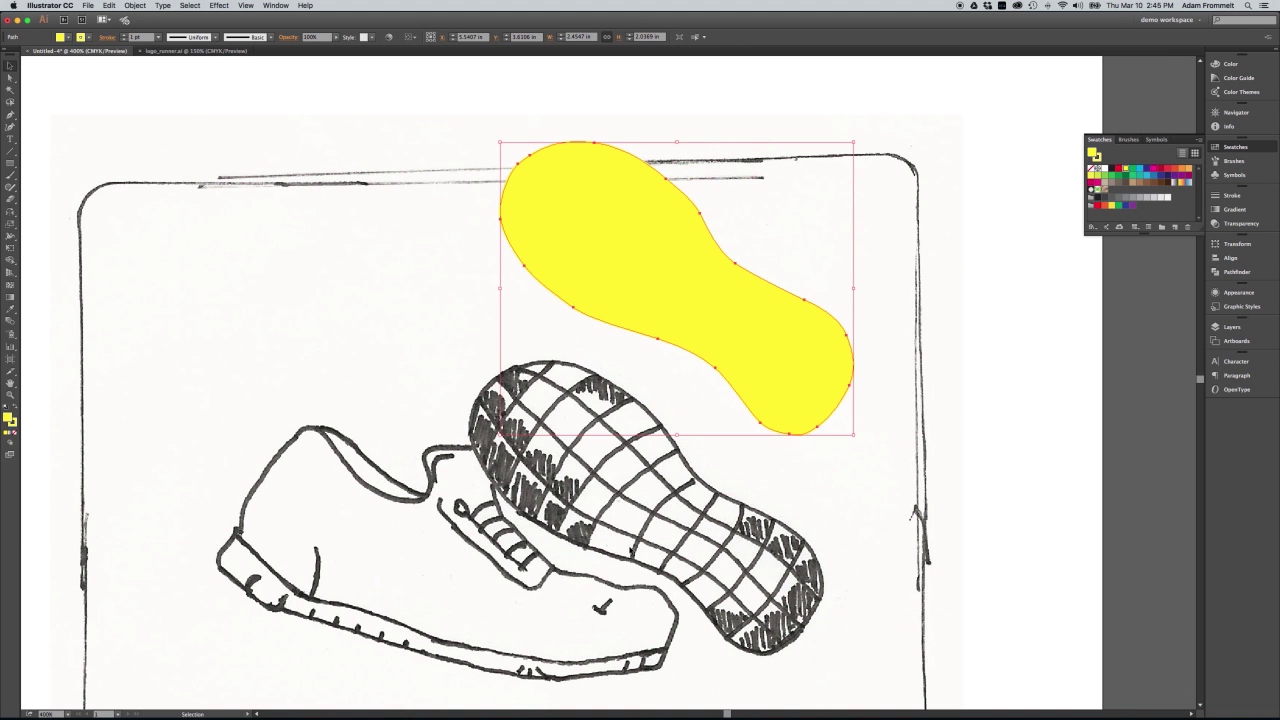
{"action": "left_click_drag", "start_coordinate": [785, 361], "coordinate": [778, 319]}
{"action": "scroll", "coordinate": [826, 405], "scroll_direction": "up", "scroll_amount": 4}
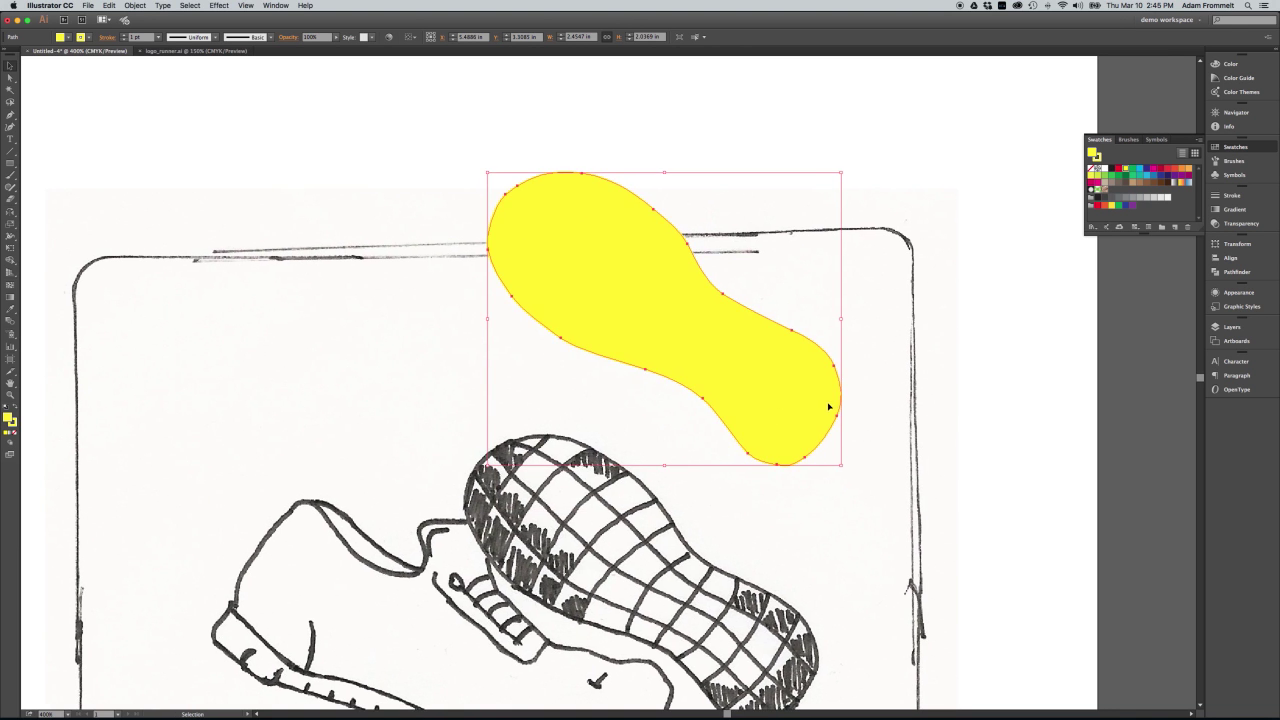
{"action": "scroll", "coordinate": [826, 405], "scroll_direction": "up", "scroll_amount": 6}
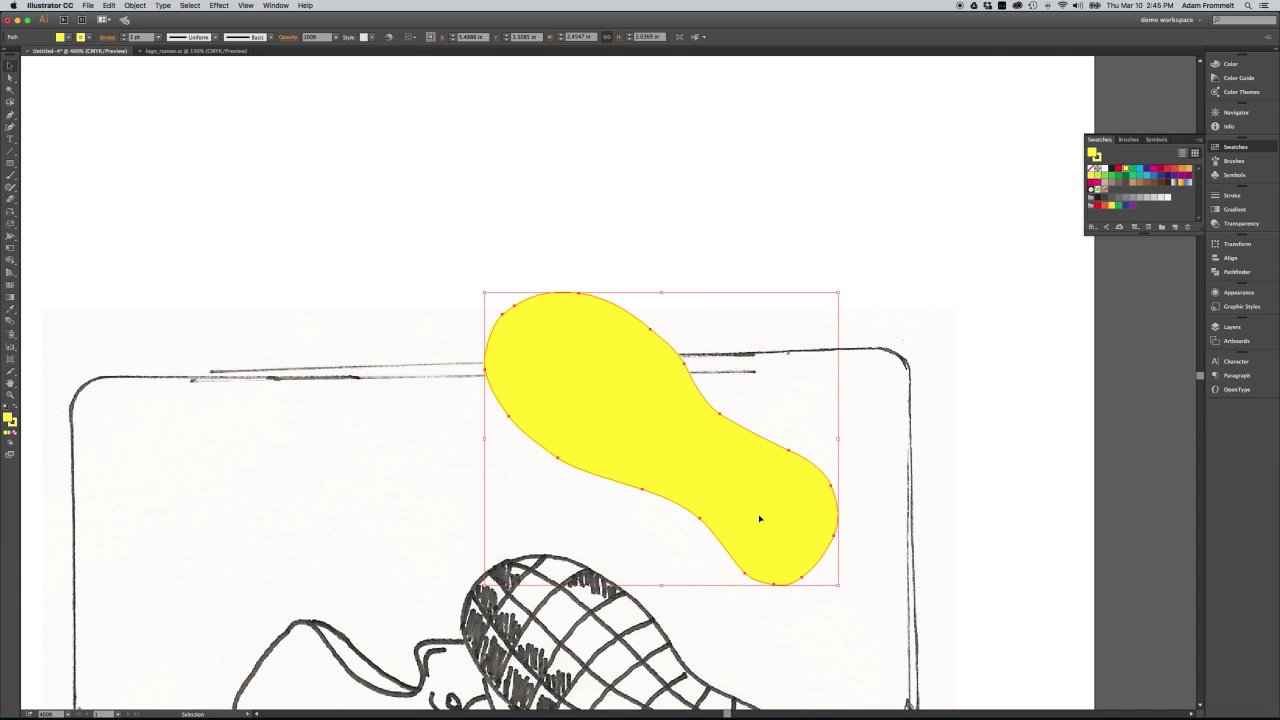
{"action": "left_click_drag", "start_coordinate": [760, 518], "coordinate": [685, 340]}
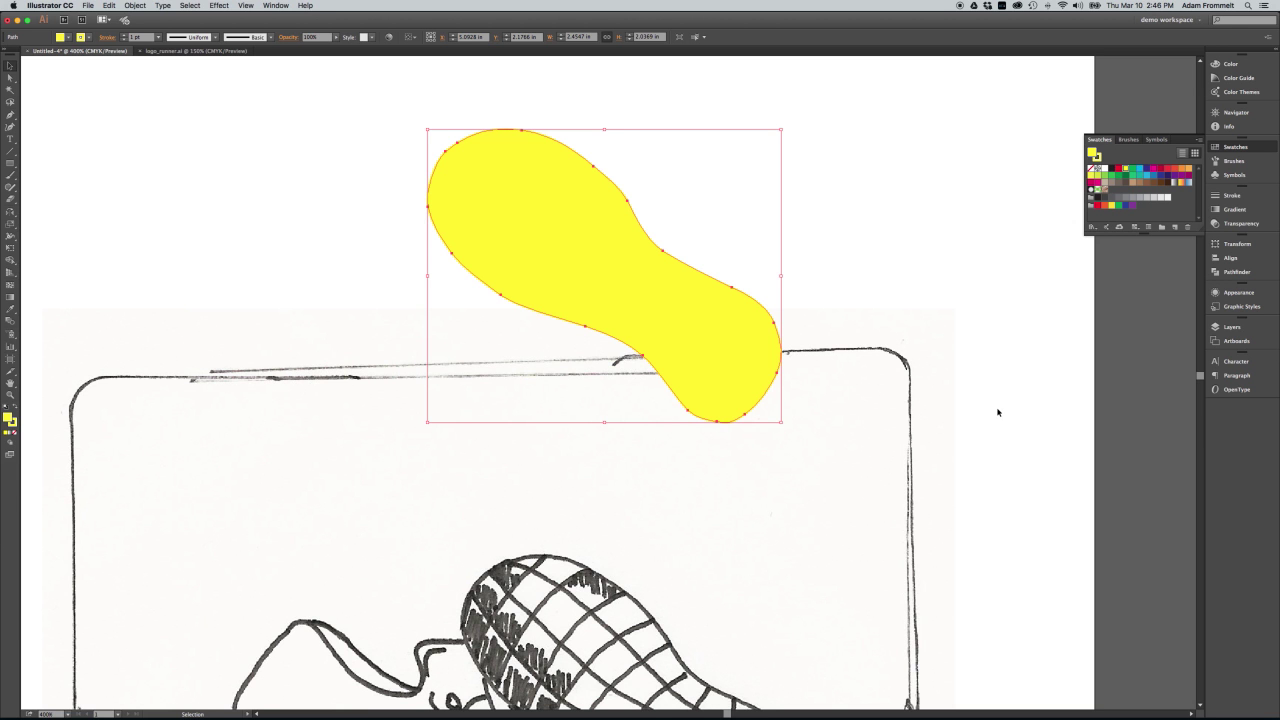
Step: Rotate the yellow sole shape clockwise until it stands upright with its wide end up
{"action": "scroll", "coordinate": [997, 412], "scroll_direction": "down", "scroll_amount": 1}
{"action": "key", "text": "a"}
{"action": "key", "text": "super+minus"}
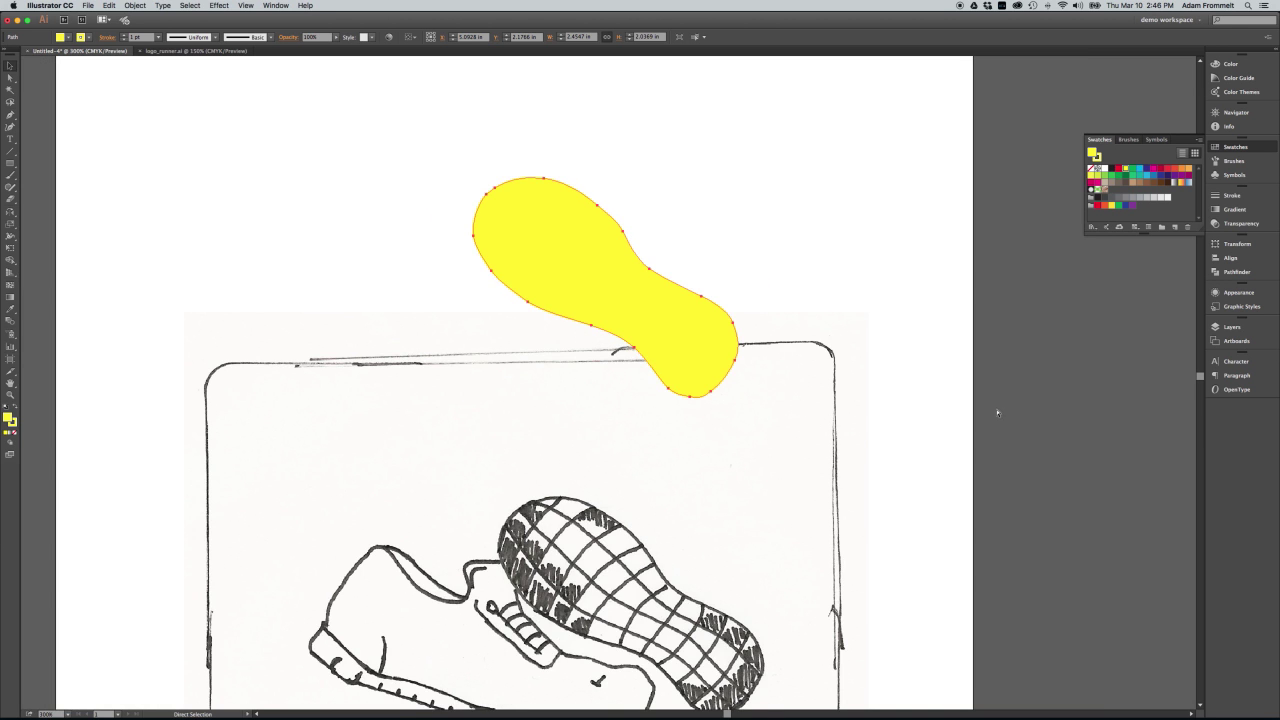
{"action": "left_click_drag", "start_coordinate": [725, 357], "coordinate": [761, 372]}
{"action": "left_click_drag", "start_coordinate": [779, 187], "coordinate": [818, 345]}
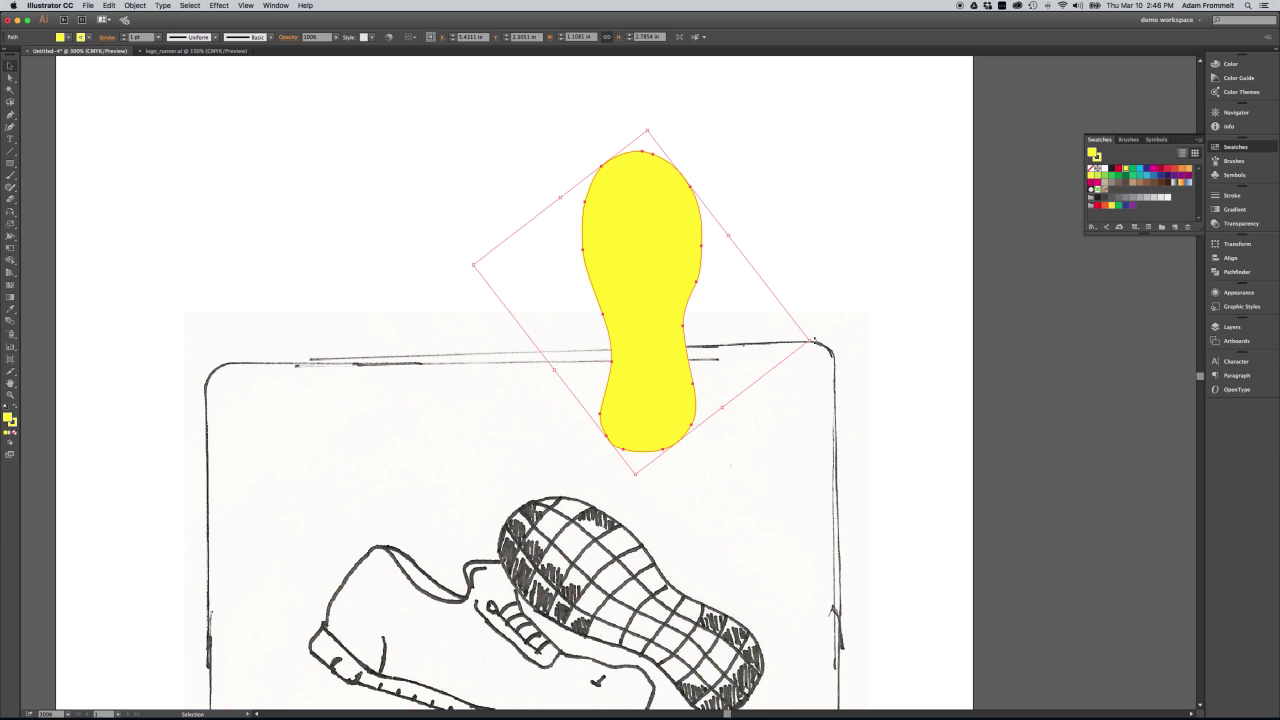
{"action": "left_click_drag", "start_coordinate": [814, 342], "coordinate": [818, 344]}
Step: Remove the sole shape's fill, set its stroke to red, and deselect it
{"action": "left_click", "coordinate": [1091, 168]}
{"action": "left_click", "coordinate": [1096, 158]}
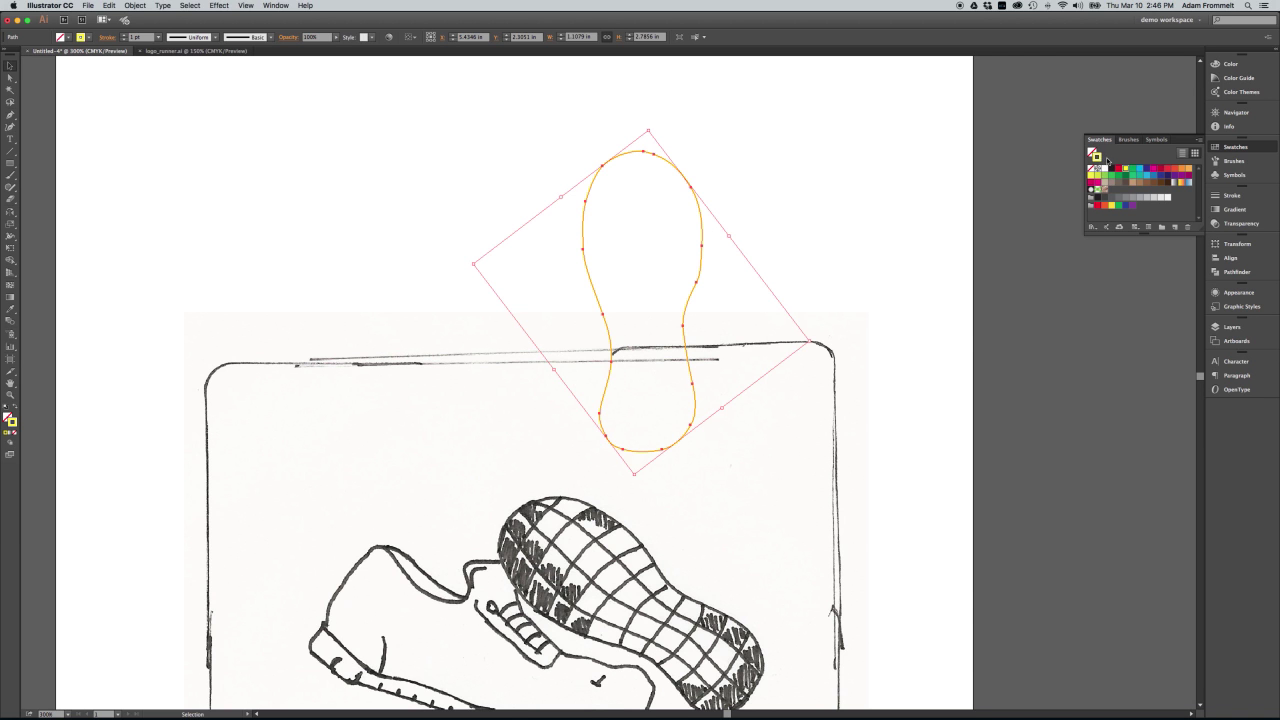
{"action": "left_click", "coordinate": [1175, 172]}
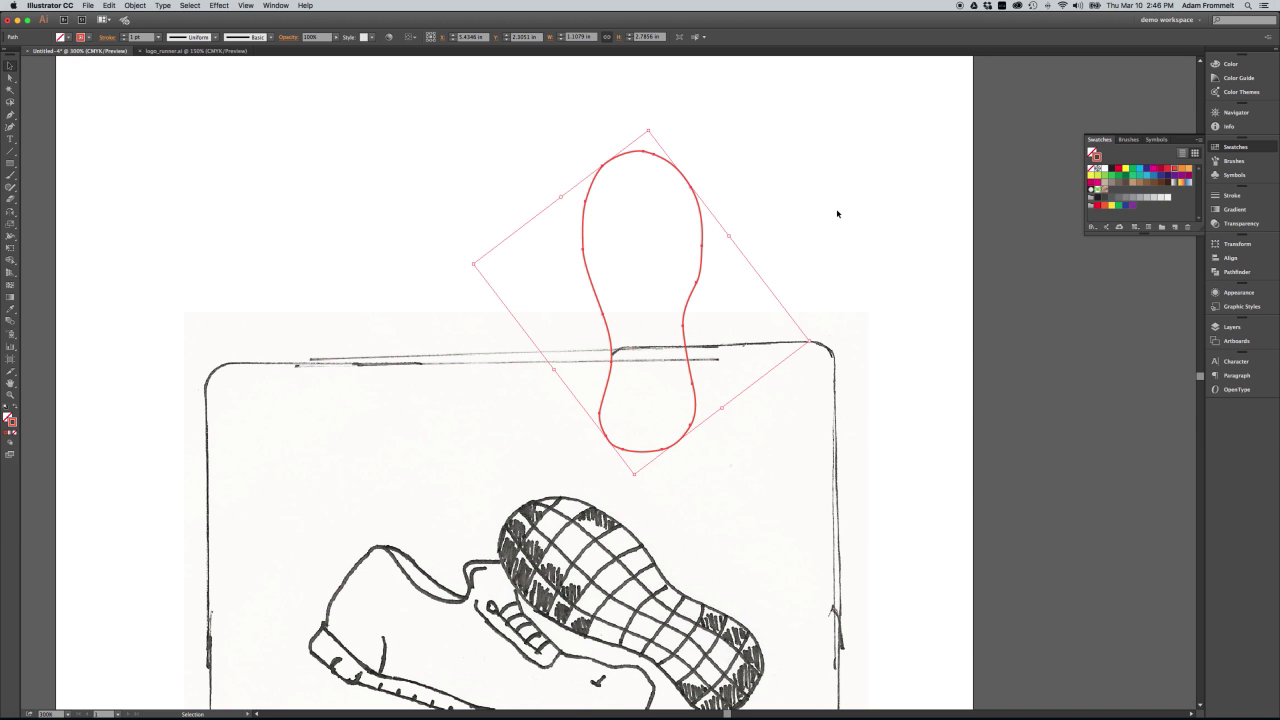
{"action": "left_click", "coordinate": [836, 210]}
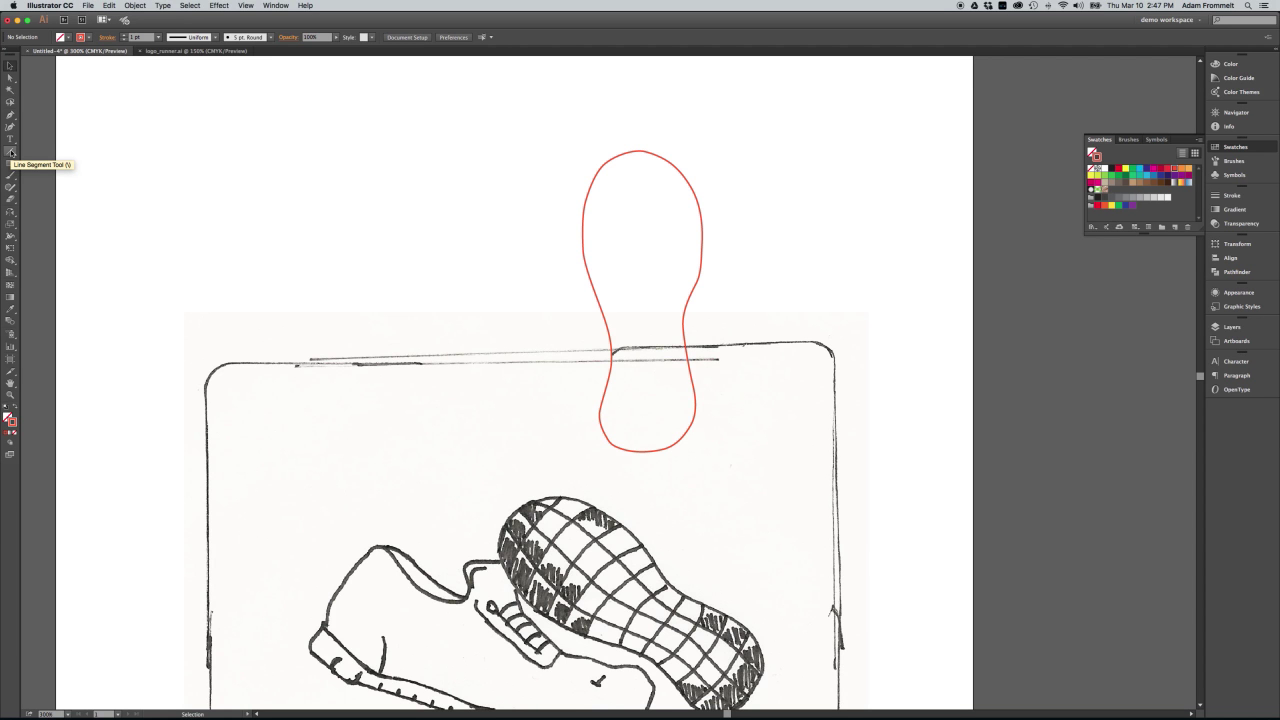
Step: Draw a nearly flat arc about 1.93 in wide across the wide end of the sole outline with the Arc tool
{"action": "left_click", "coordinate": [11, 152]}
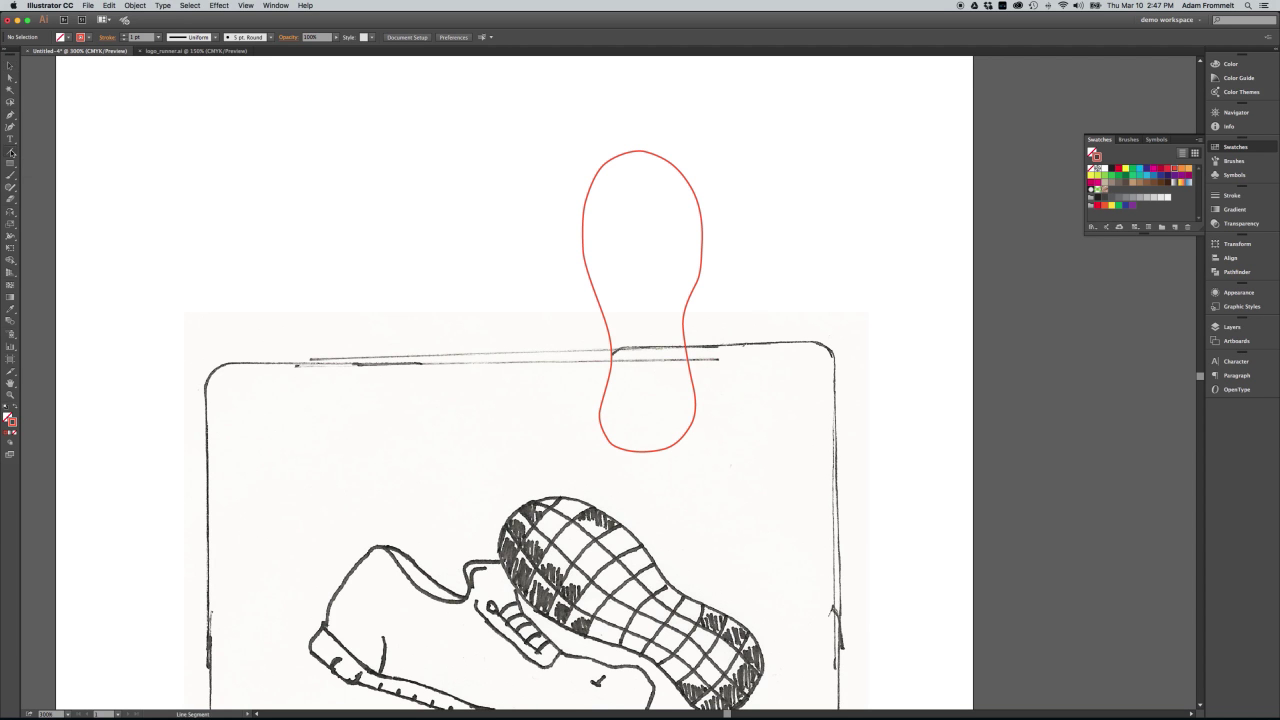
{"action": "left_click", "coordinate": [11, 152]}
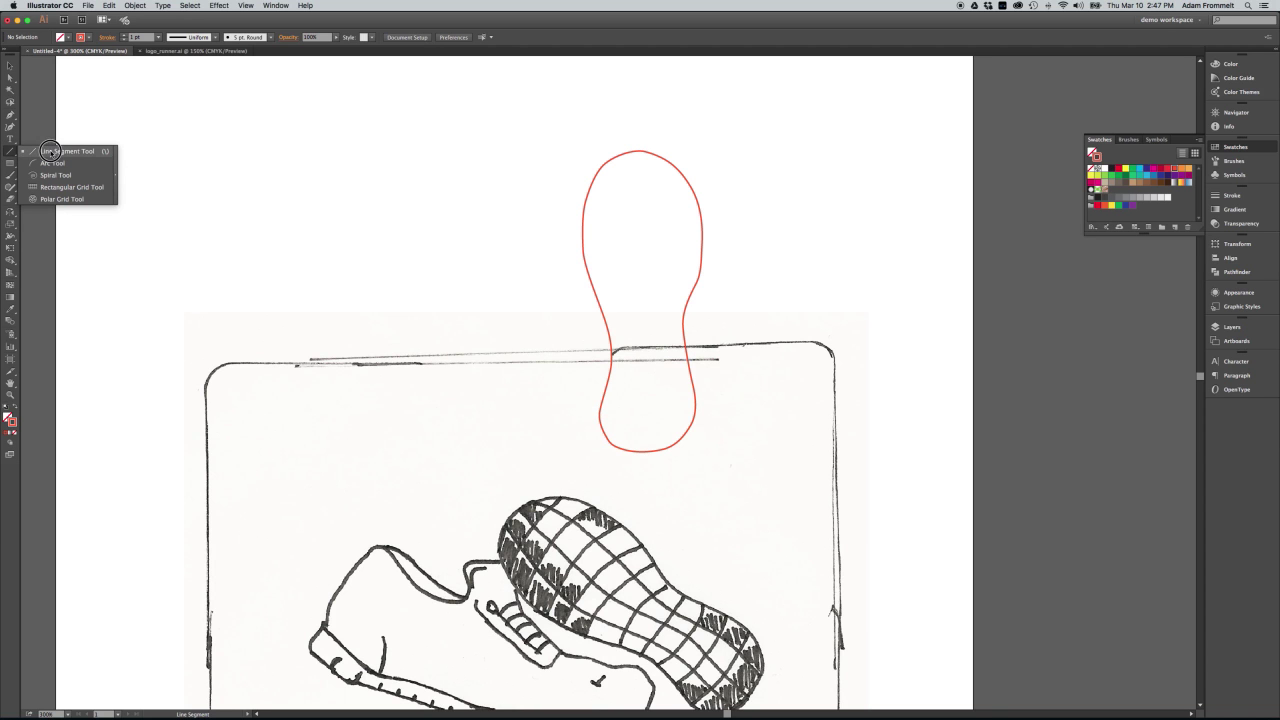
{"action": "left_click", "coordinate": [53, 162]}
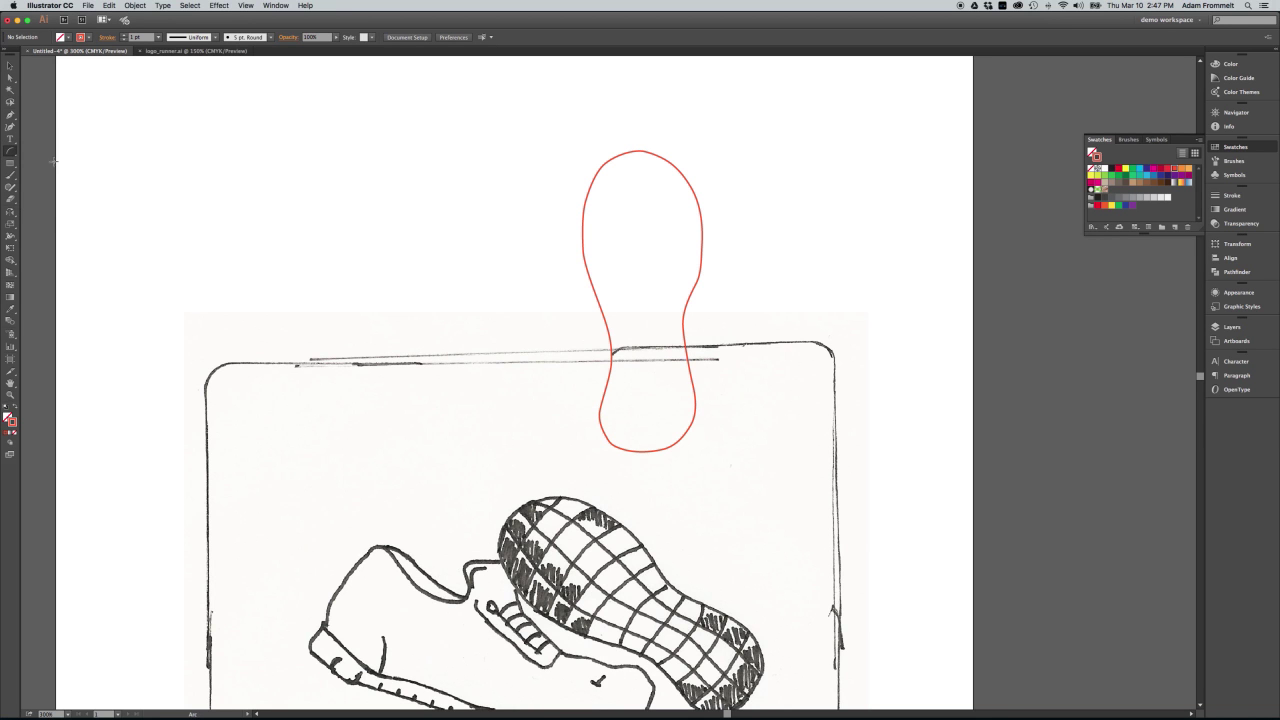
{"action": "left_click", "coordinate": [543, 211]}
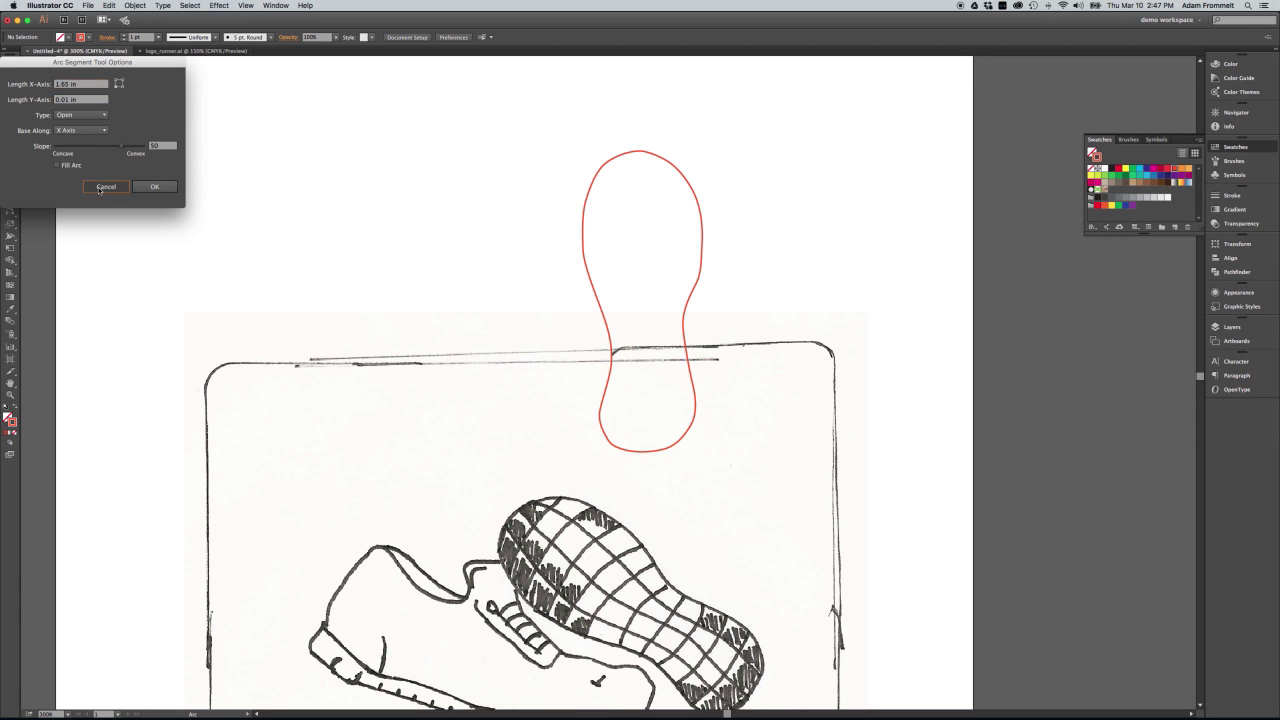
{"action": "left_click", "coordinate": [106, 186]}
{"action": "left_click_drag", "start_coordinate": [539, 215], "coordinate": [747, 213]}
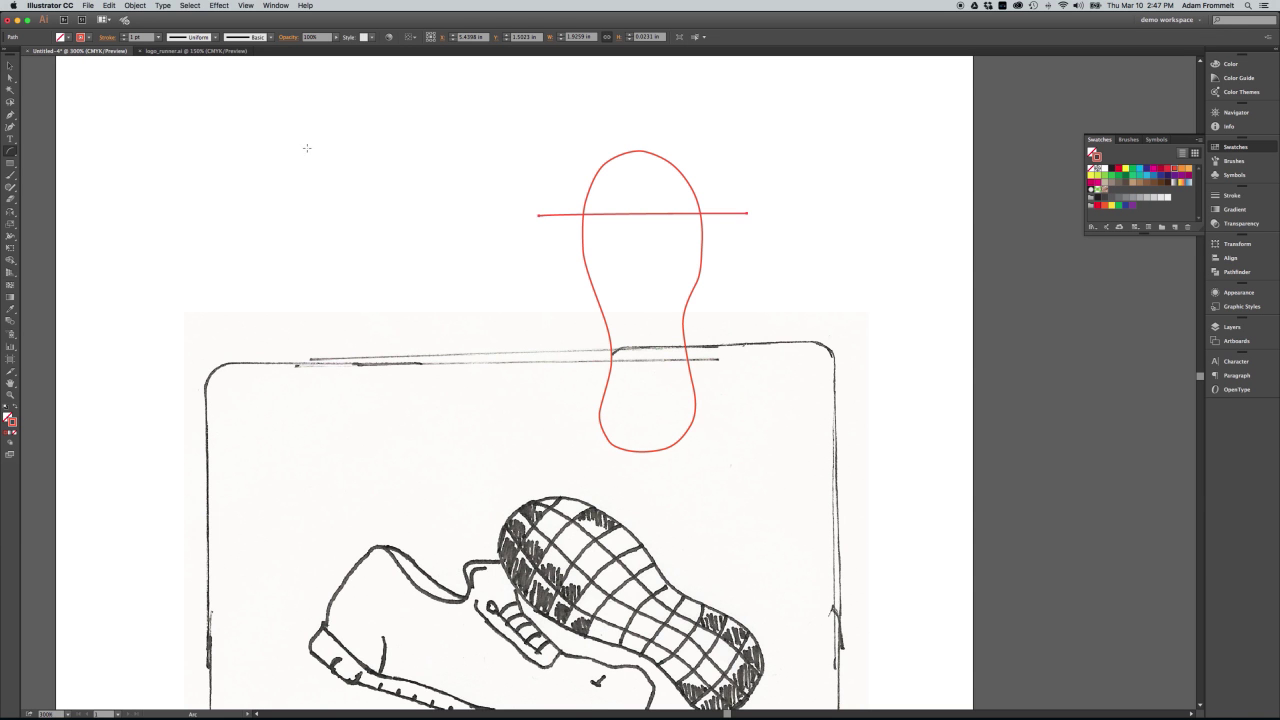
Step: Bend the line across the sole into an upward bow by raising its right endpoint's direction handle, and deselect it
{"action": "left_click", "coordinate": [10, 79]}
{"action": "left_click", "coordinate": [747, 214]}
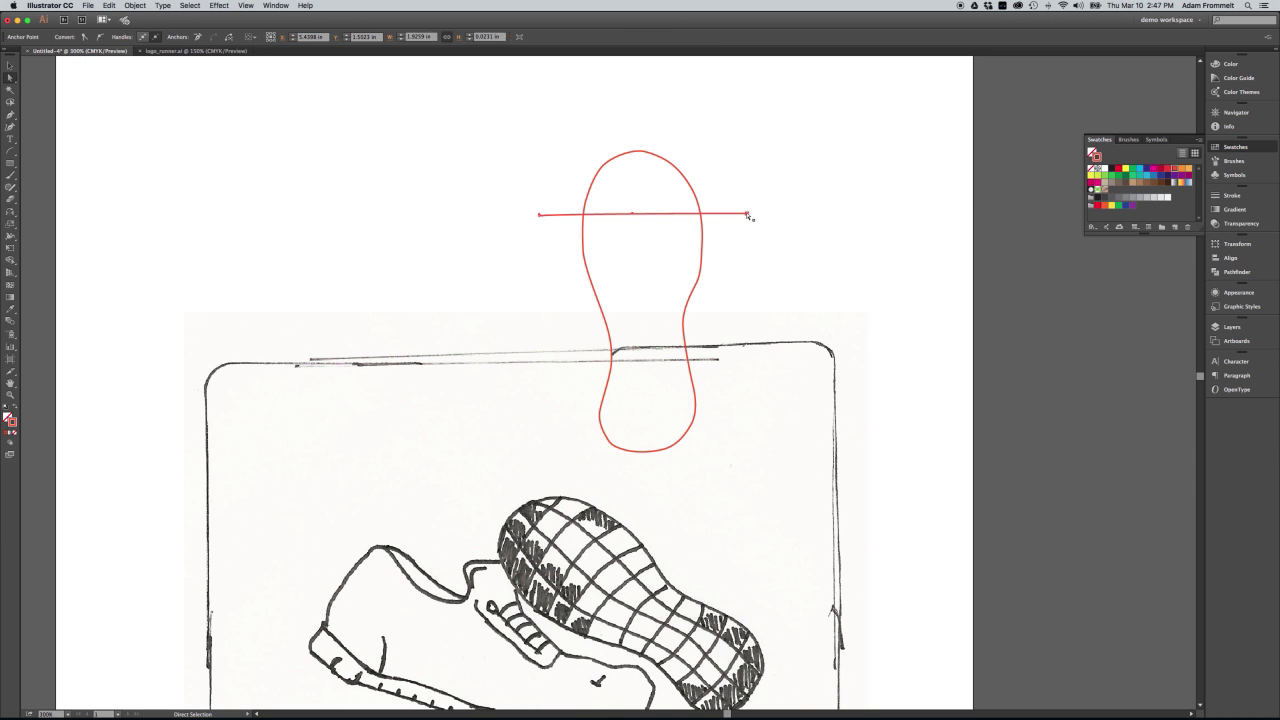
{"action": "left_click", "coordinate": [632, 214]}
{"action": "left_click_drag", "start_coordinate": [632, 214], "coordinate": [634, 166]}
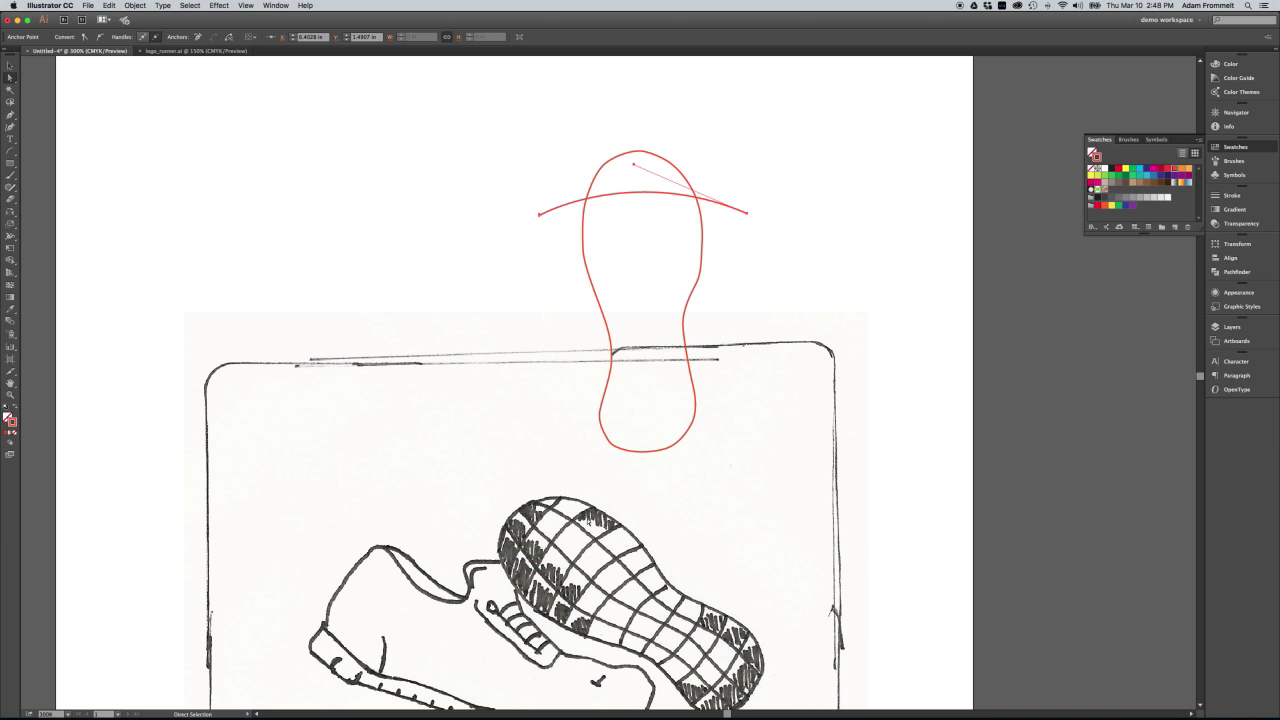
{"action": "left_click", "coordinate": [534, 545]}
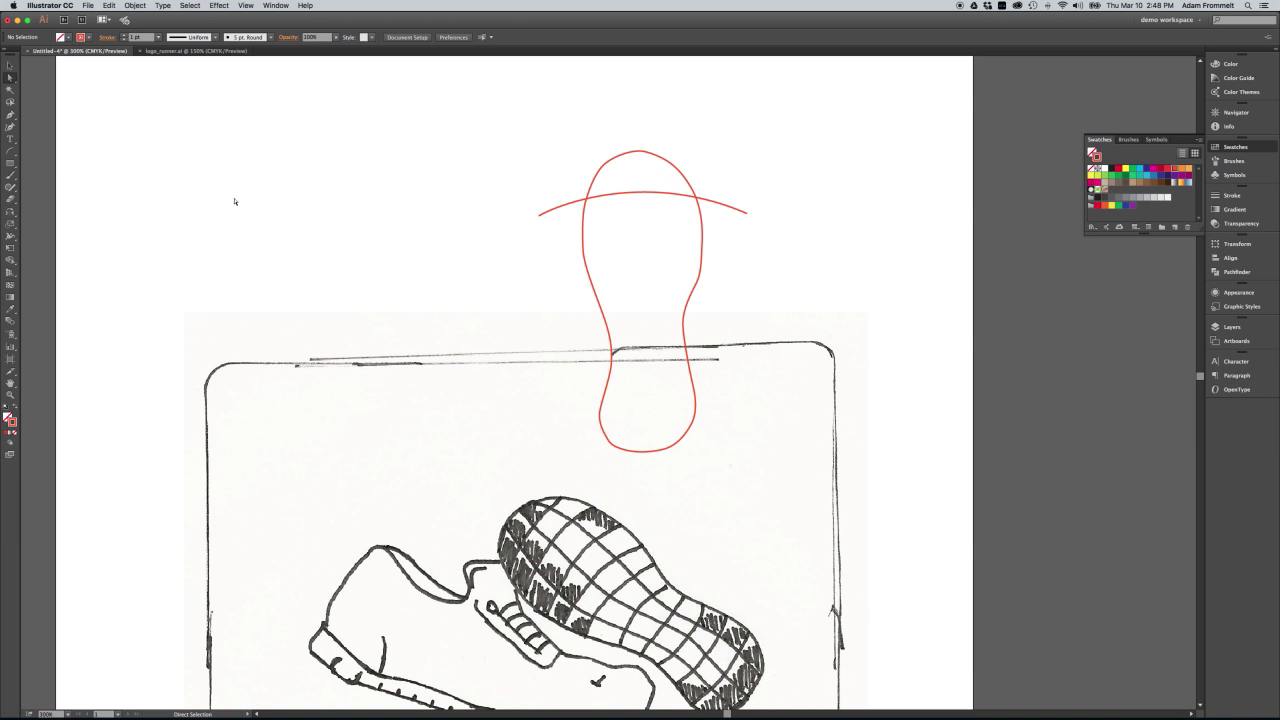
Step: Move the arc up near the sole's wide tip and duplicate it four times downward at roughly even spacing
{"action": "key", "text": "v"}
{"action": "left_click", "coordinate": [641, 193]}
{"action": "left_click_drag", "start_coordinate": [641, 193], "coordinate": [639, 173]}
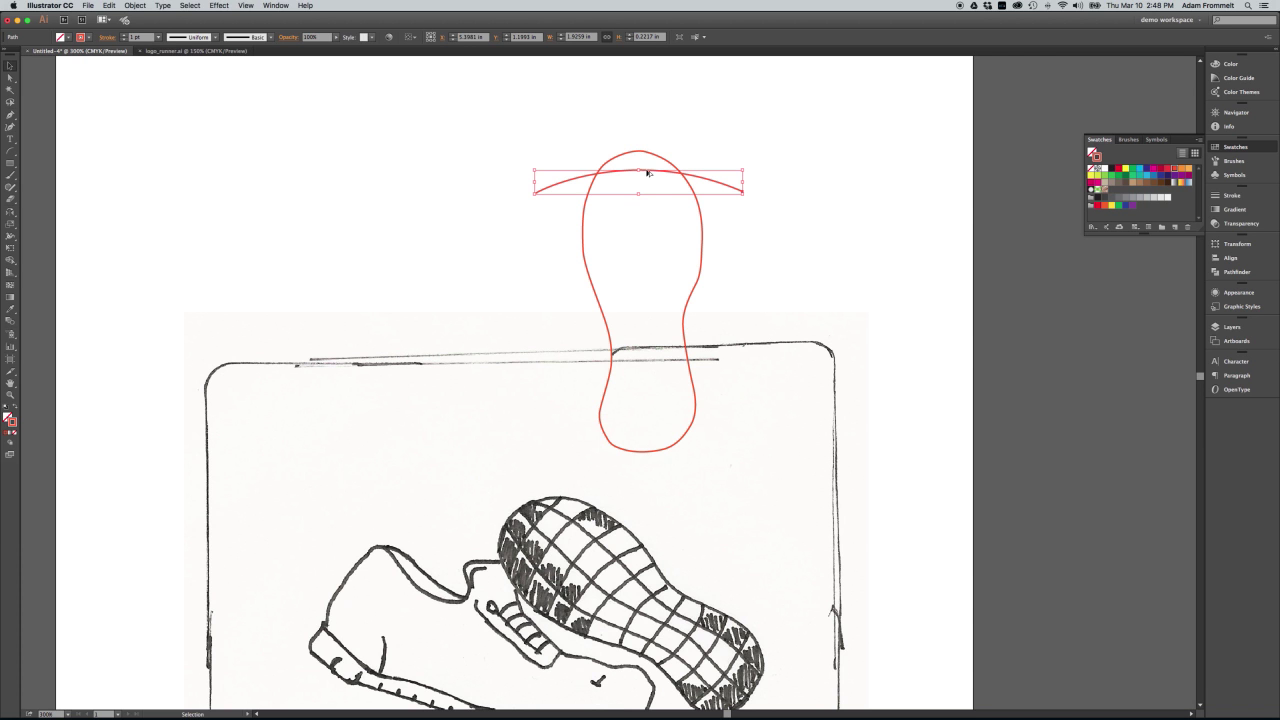
{"action": "left_click_drag", "start_coordinate": [647, 173], "coordinate": [649, 288]}
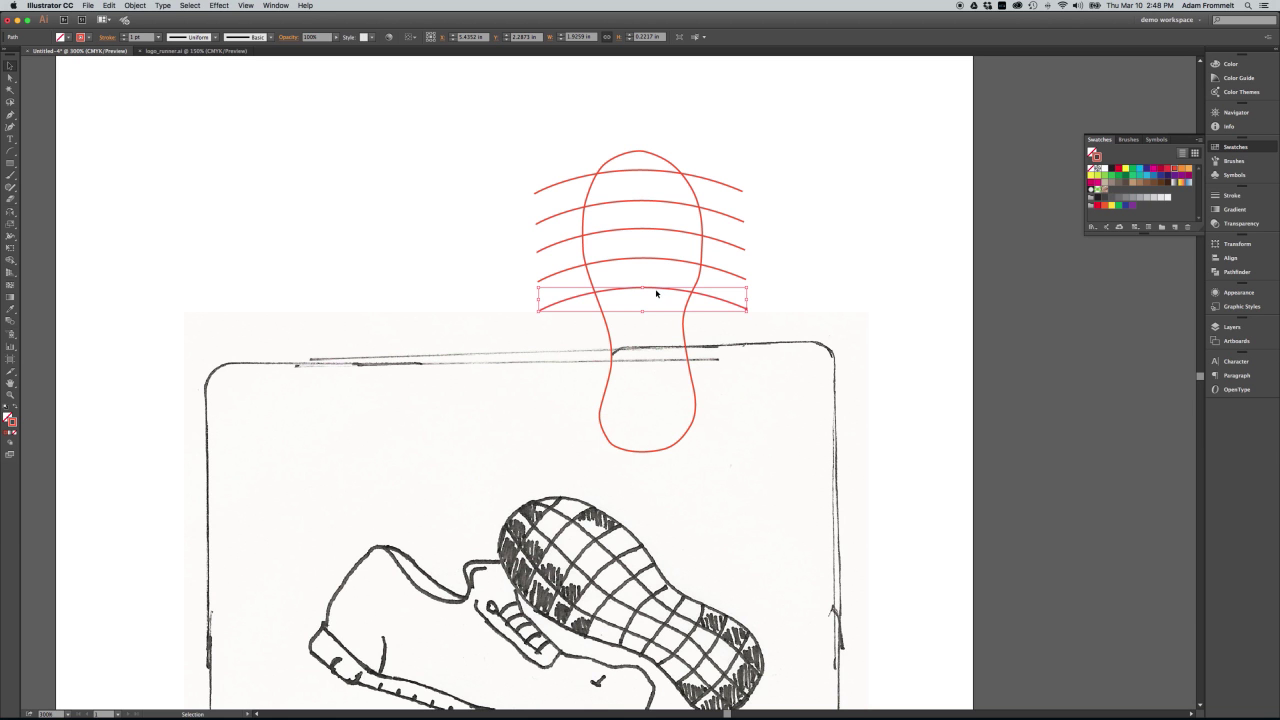
Step: Create a reflected copy of the lowest arc across the horizontal axis
{"action": "left_click", "coordinate": [10, 211]}
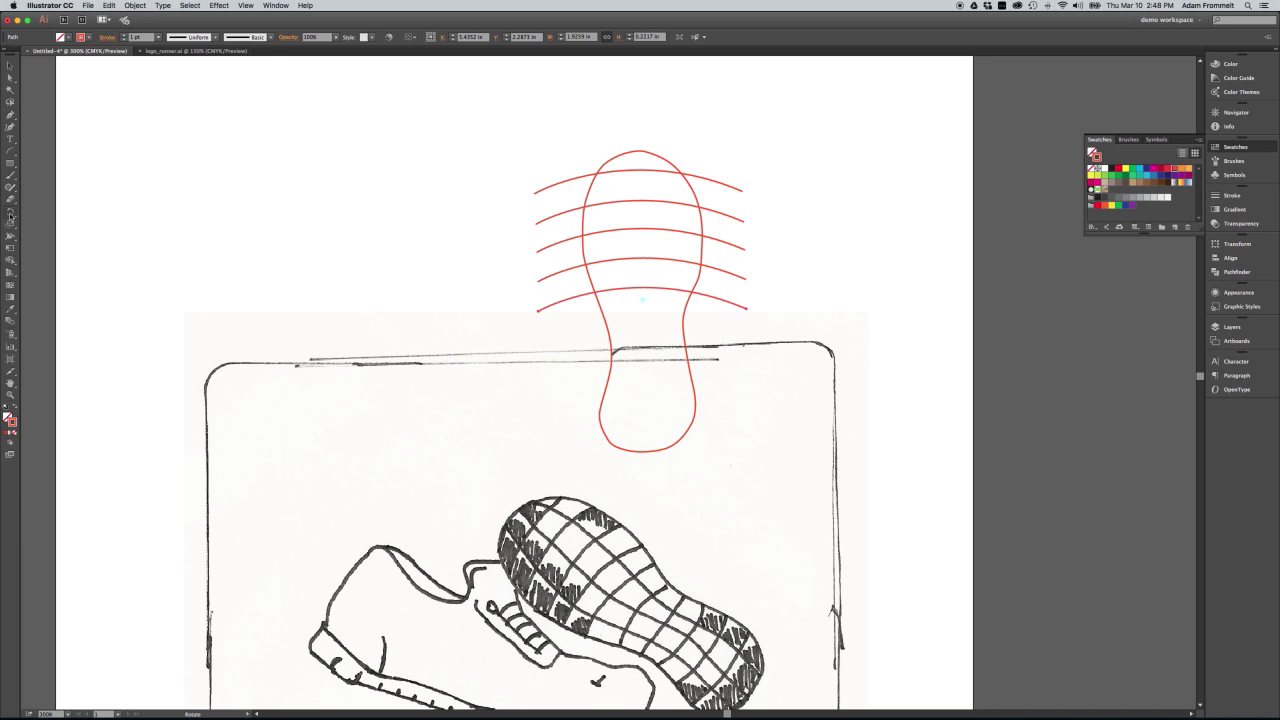
{"action": "left_click_drag", "start_coordinate": [10, 215], "coordinate": [41, 222]}
{"action": "double_click", "coordinate": [10, 215]}
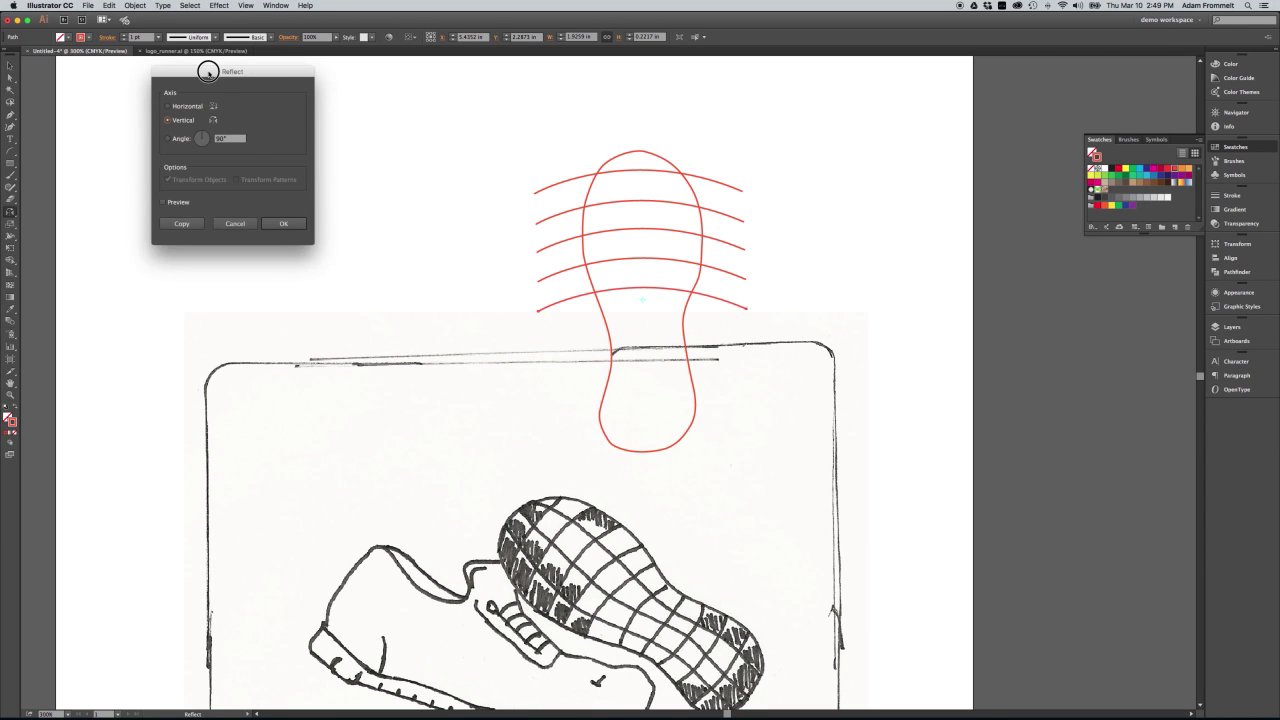
{"action": "left_click_drag", "start_coordinate": [208, 72], "coordinate": [253, 132]}
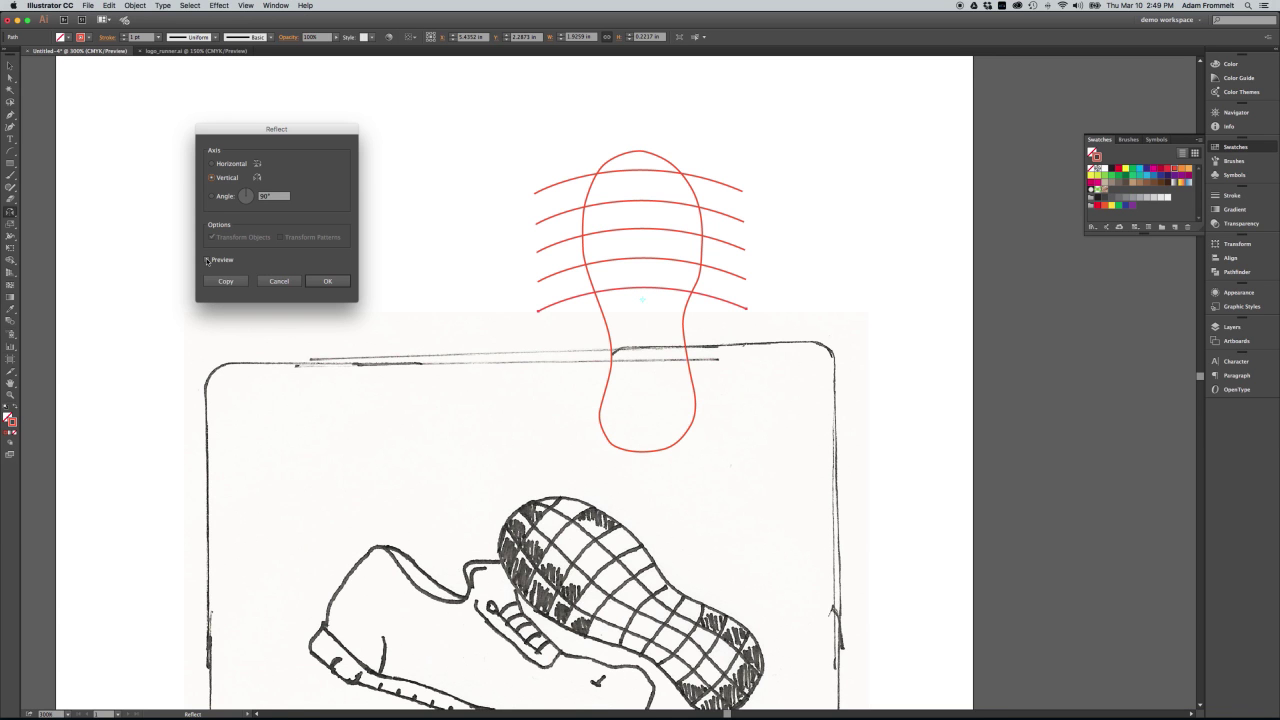
{"action": "left_click", "coordinate": [207, 260]}
{"action": "left_click", "coordinate": [237, 164]}
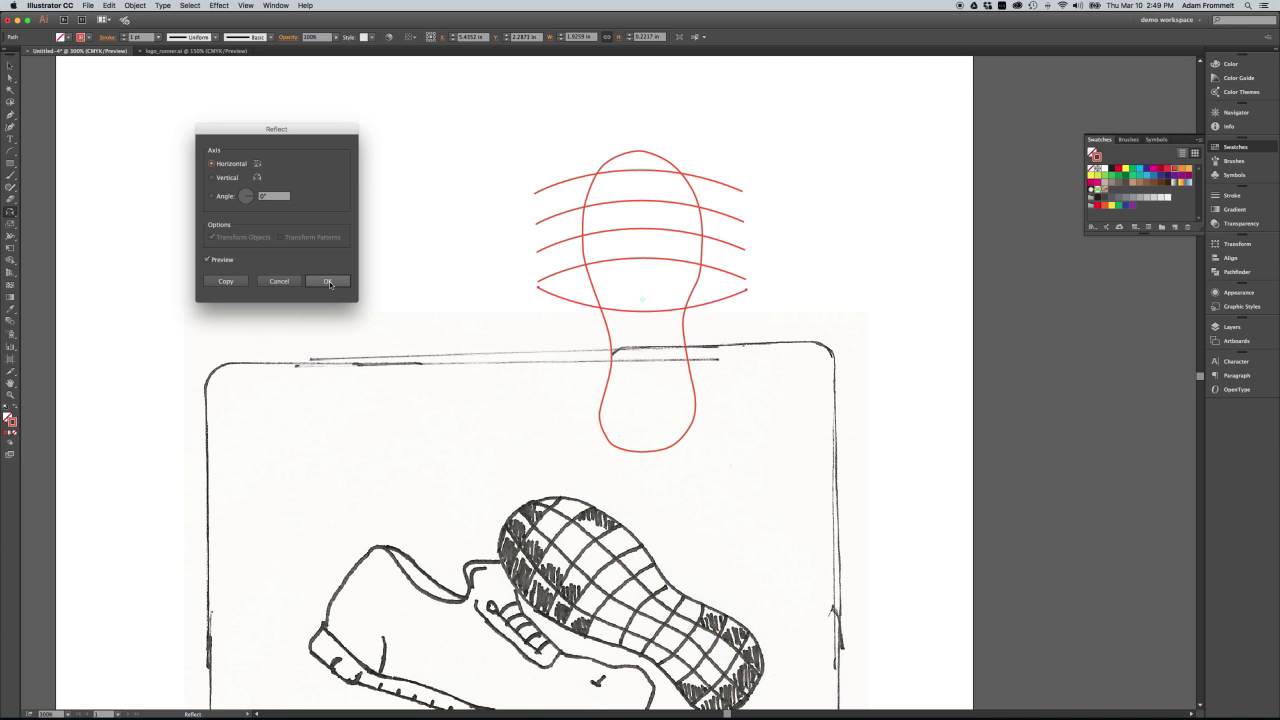
{"action": "left_click", "coordinate": [226, 282]}
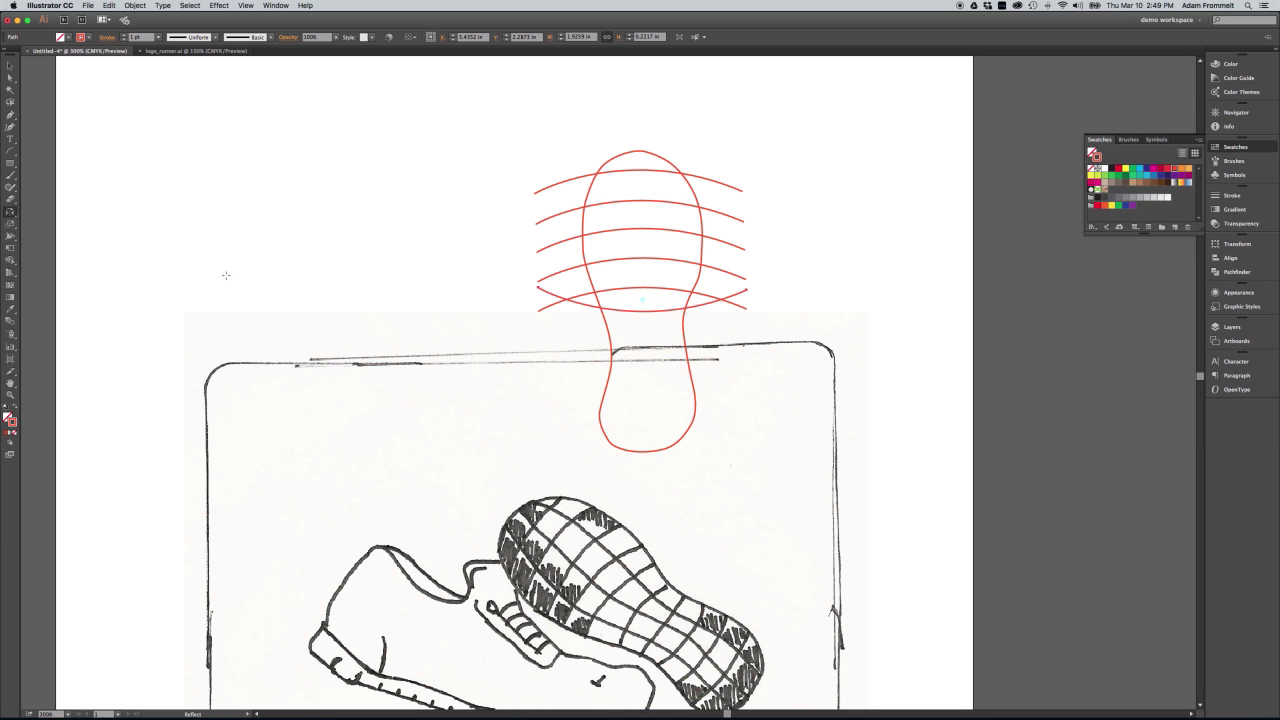
Step: Move the reflected arc below the other arcs and duplicate it downward across the narrow end of the sole
{"action": "left_click", "coordinate": [10, 65]}
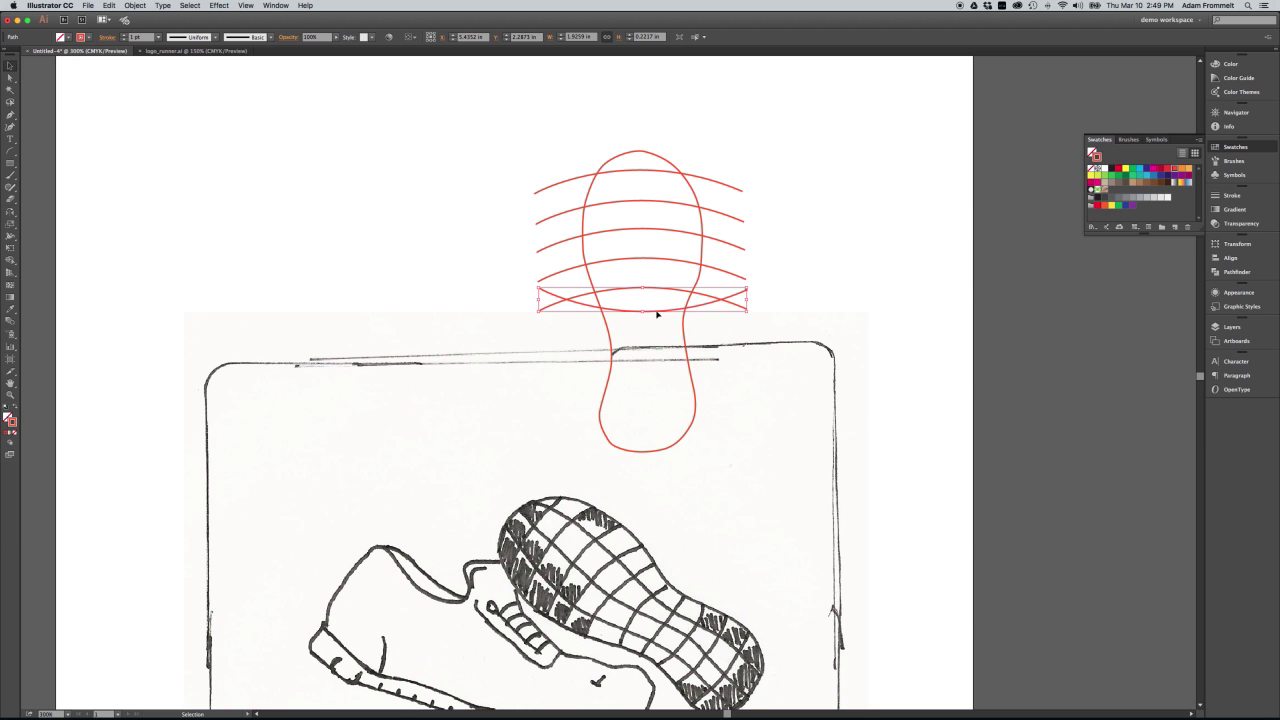
{"action": "left_click_drag", "start_coordinate": [657, 314], "coordinate": [657, 349]}
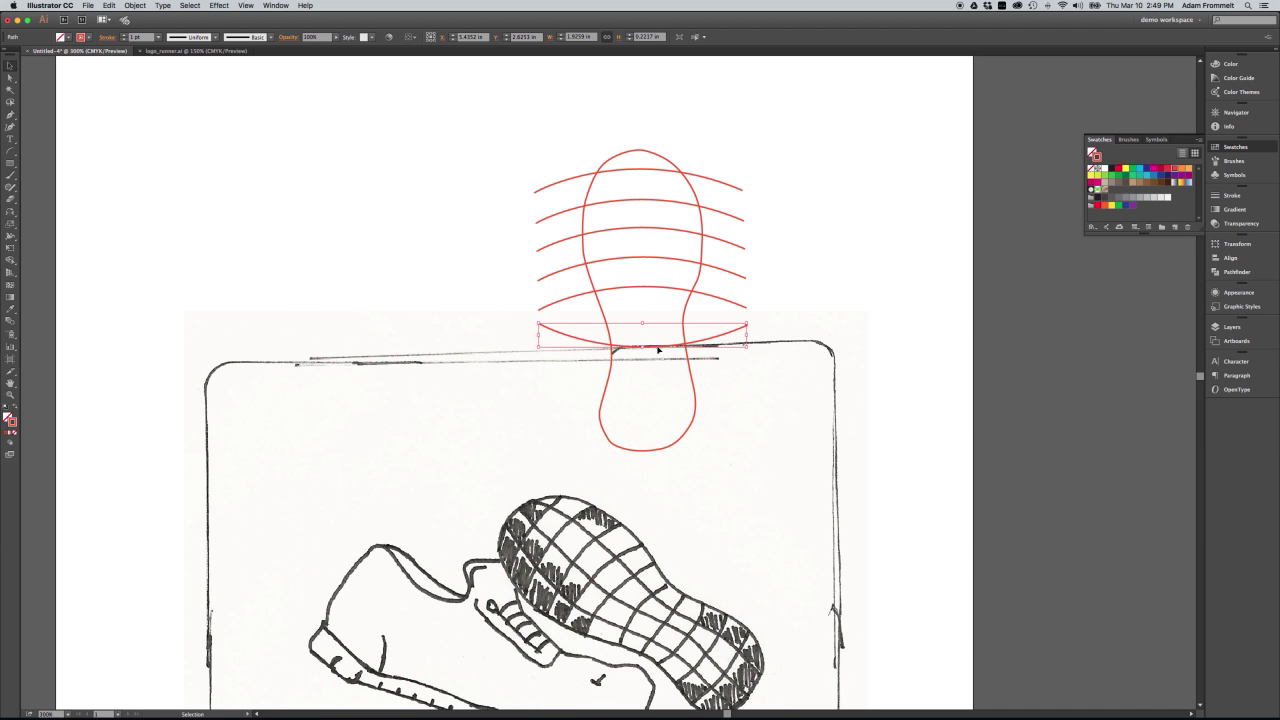
{"action": "left_click_drag", "start_coordinate": [659, 348], "coordinate": [664, 421]}
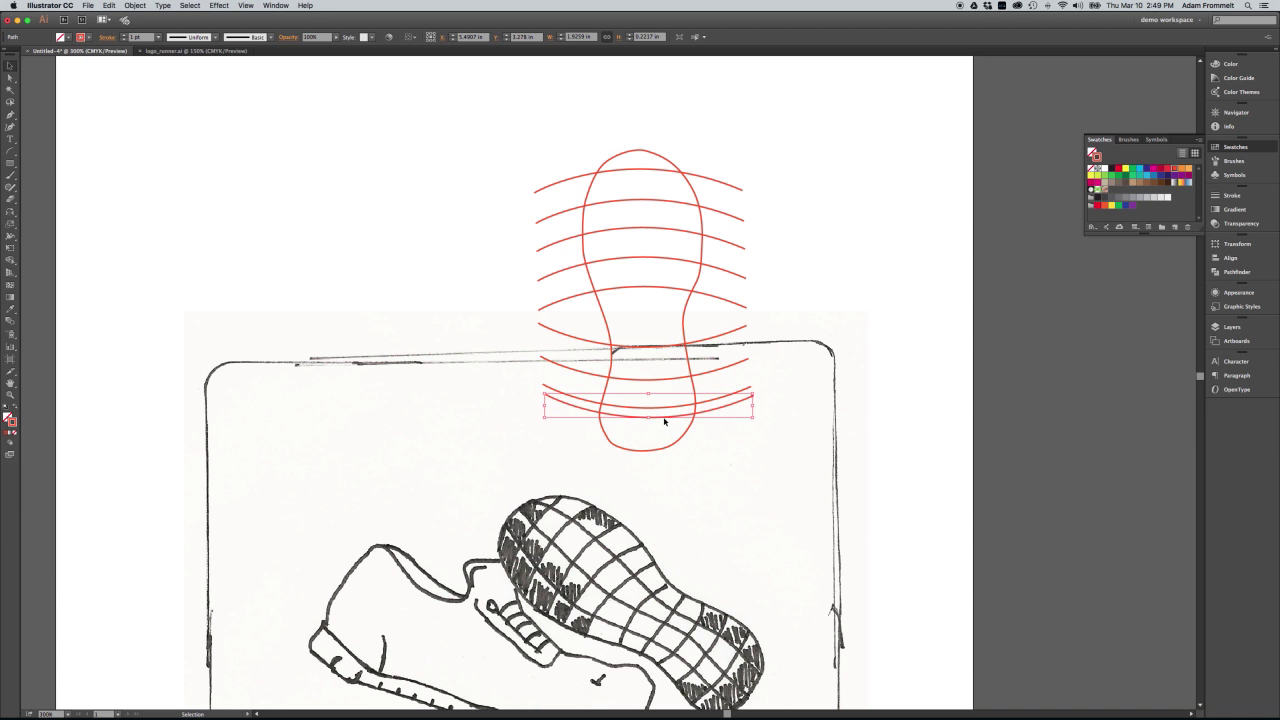
Step: Remove the extra lowest copy and shift the three reflected arcs down so they are evenly spaced across the narrow end
{"action": "left_click", "coordinate": [664, 421]}
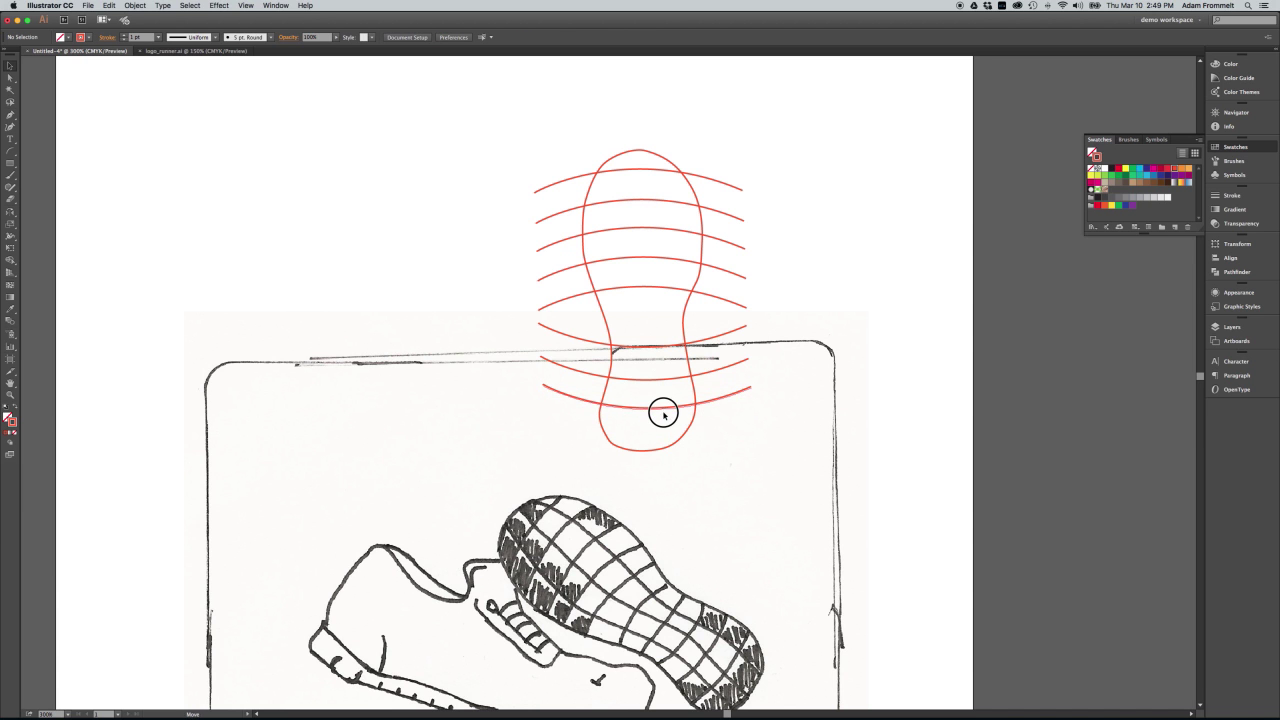
{"action": "left_click", "coordinate": [663, 416]}
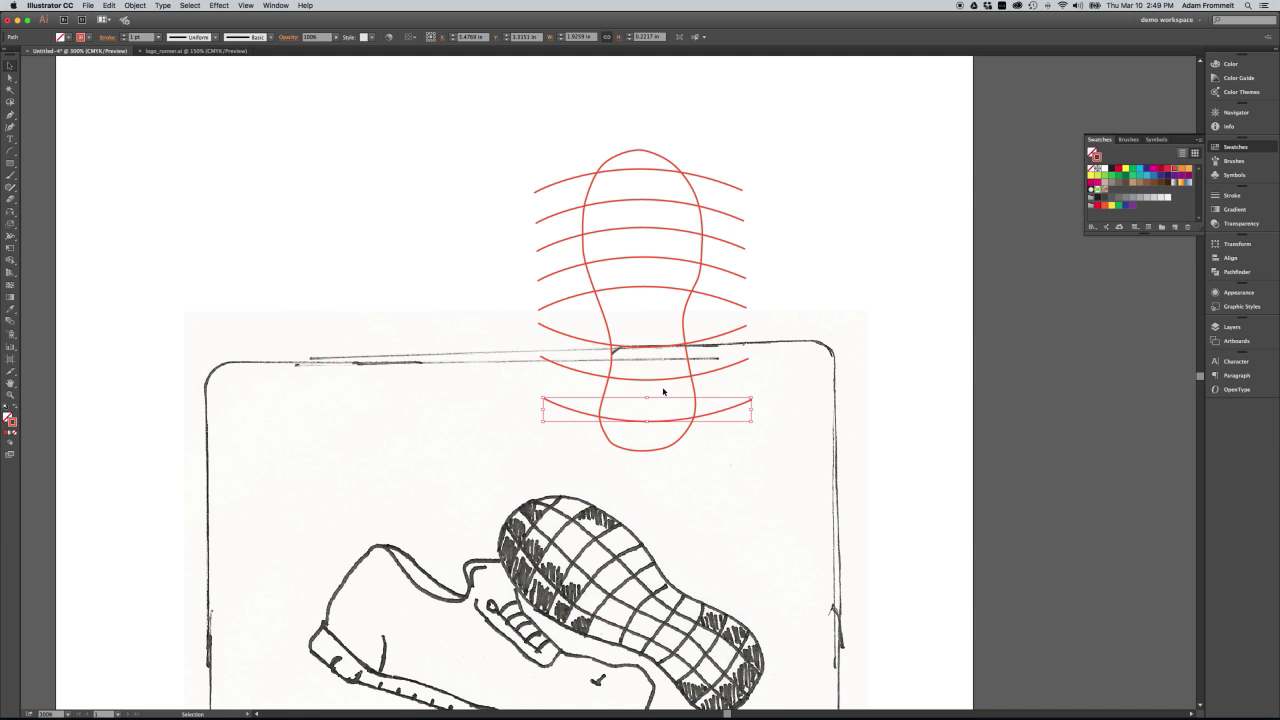
{"action": "left_click_drag", "start_coordinate": [664, 377], "coordinate": [665, 396]}
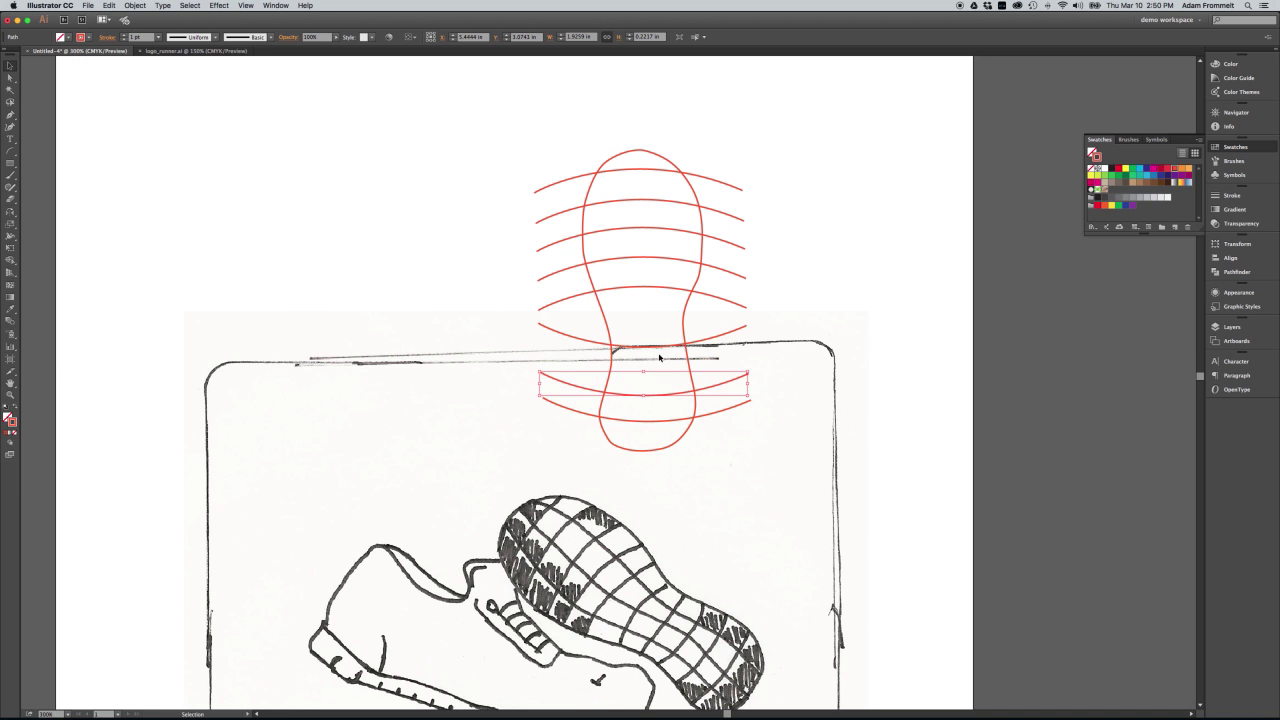
{"action": "left_click_drag", "start_coordinate": [659, 347], "coordinate": [660, 370]}
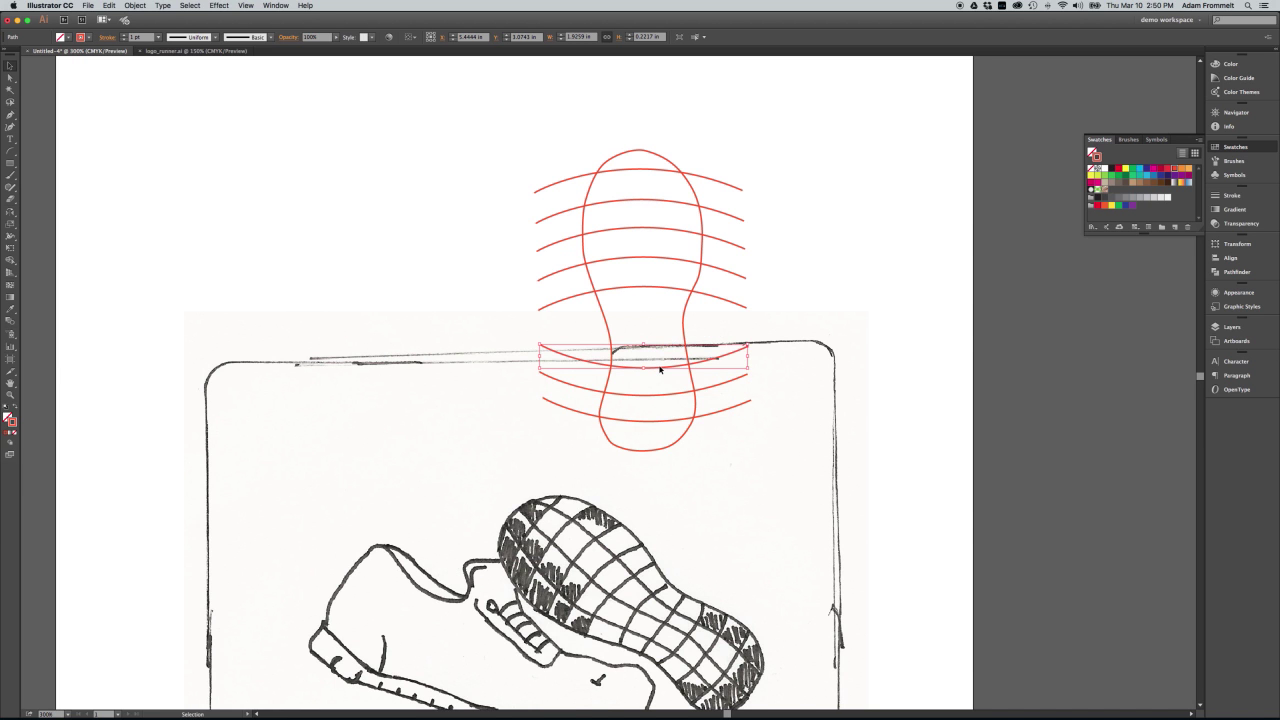
Step: Duplicate the lowest downward-opening arc and place the copy at the sole's waist, just above the reflected arcs
{"action": "left_click", "coordinate": [643, 291]}
{"action": "left_click", "coordinate": [648, 287]}
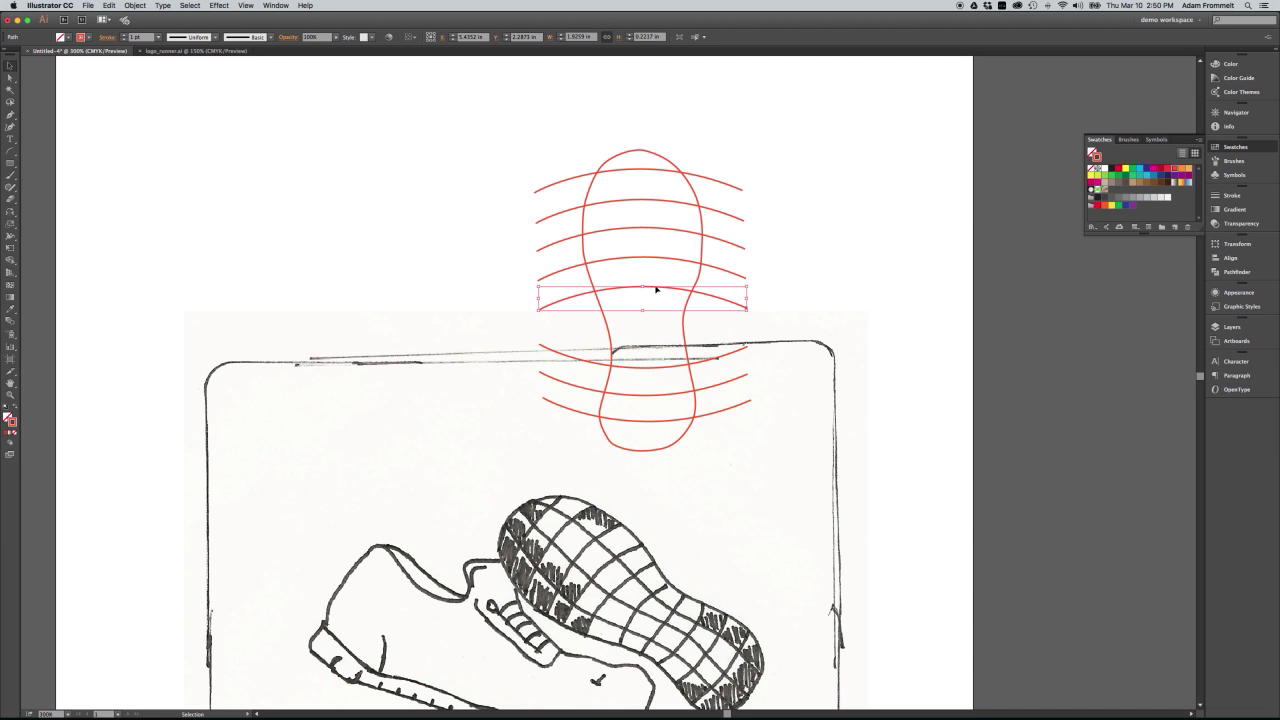
{"action": "left_click_drag", "start_coordinate": [656, 290], "coordinate": [657, 313]}
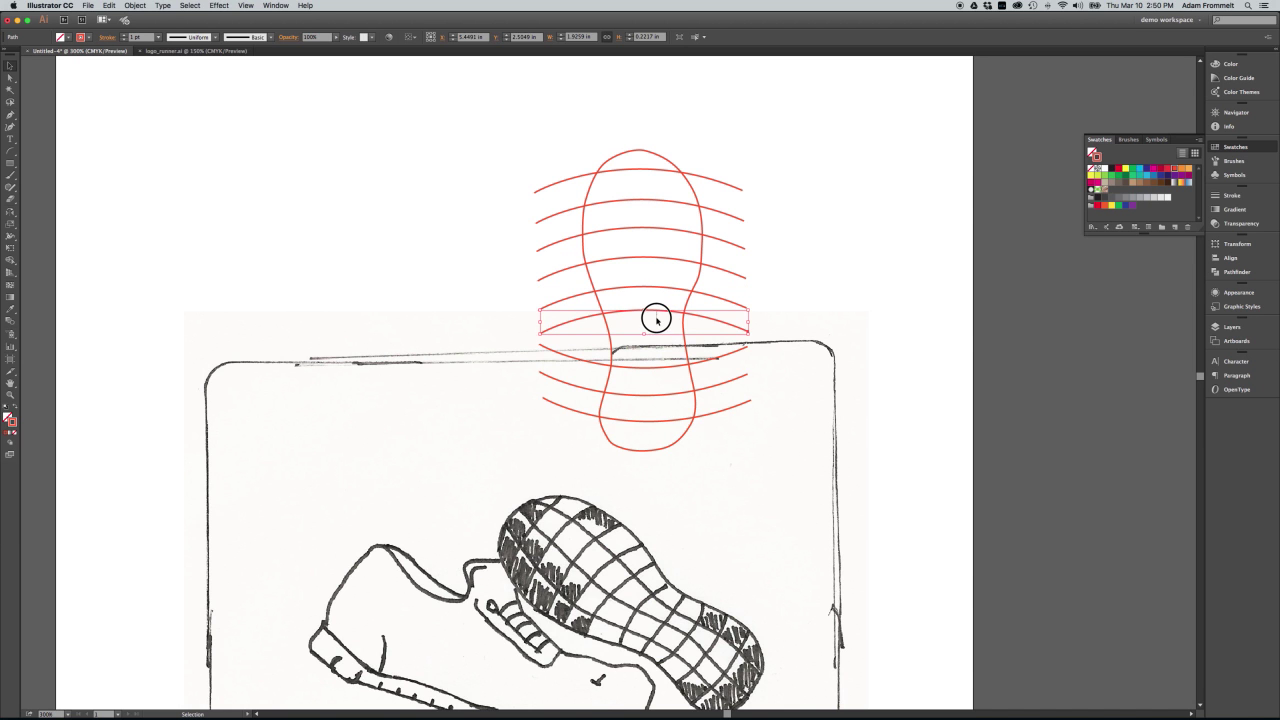
{"action": "left_click", "coordinate": [656, 312]}
{"action": "left_click", "coordinate": [655, 313]}
{"action": "left_click_drag", "start_coordinate": [654, 313], "coordinate": [653, 319]}
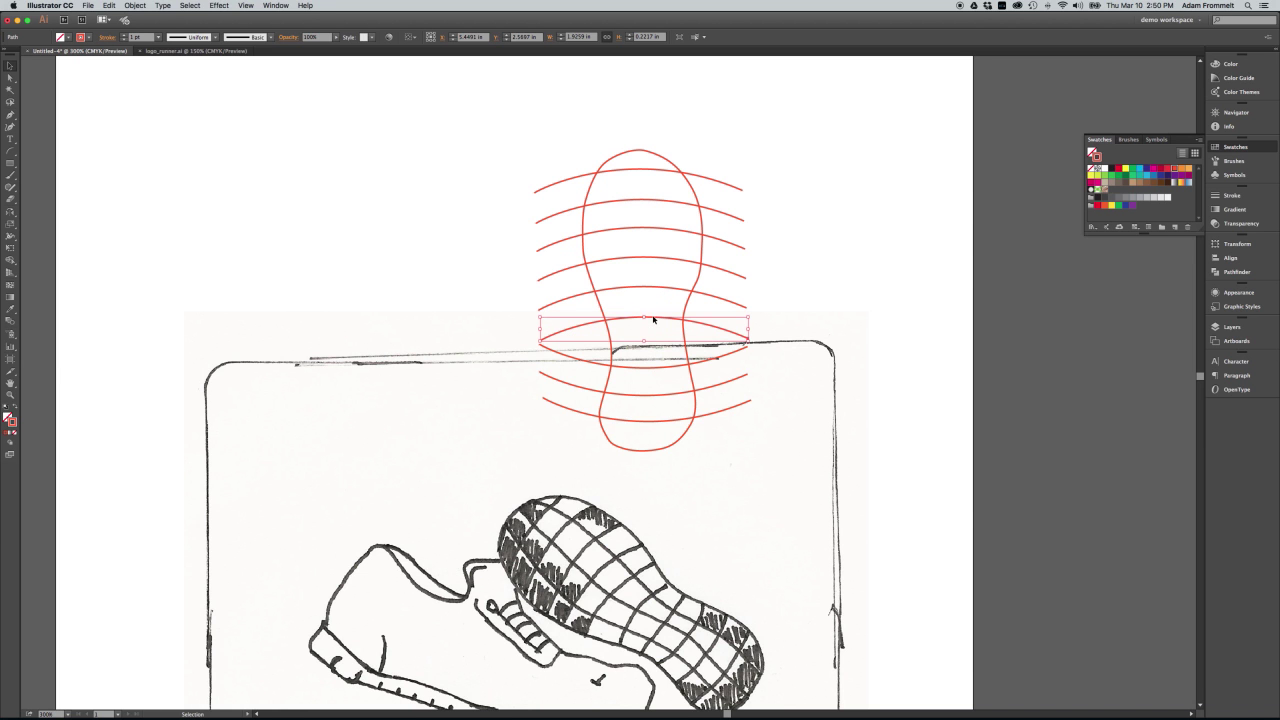
{"action": "left_click", "coordinate": [411, 288]}
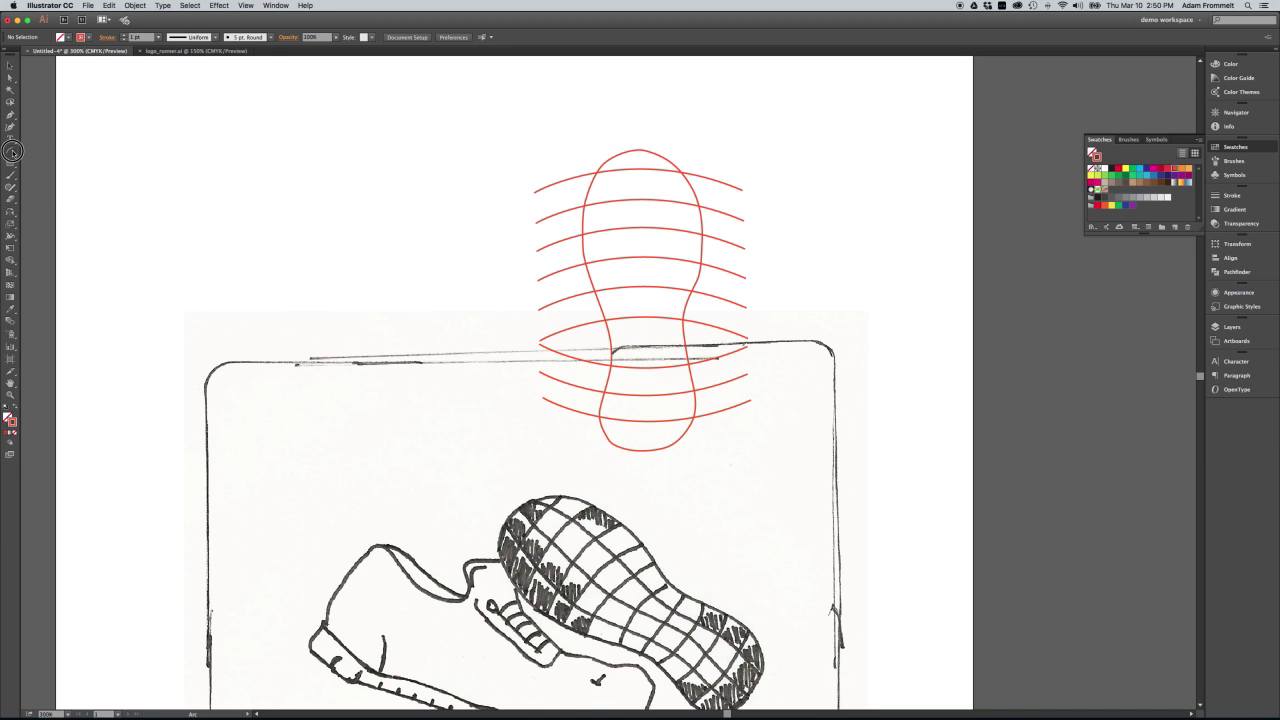
Step: Draw a horizontal straight line about 0.98 in long across the sole's waist, between the two facing arcs
{"action": "left_click_drag", "start_coordinate": [10, 151], "coordinate": [44, 151]}
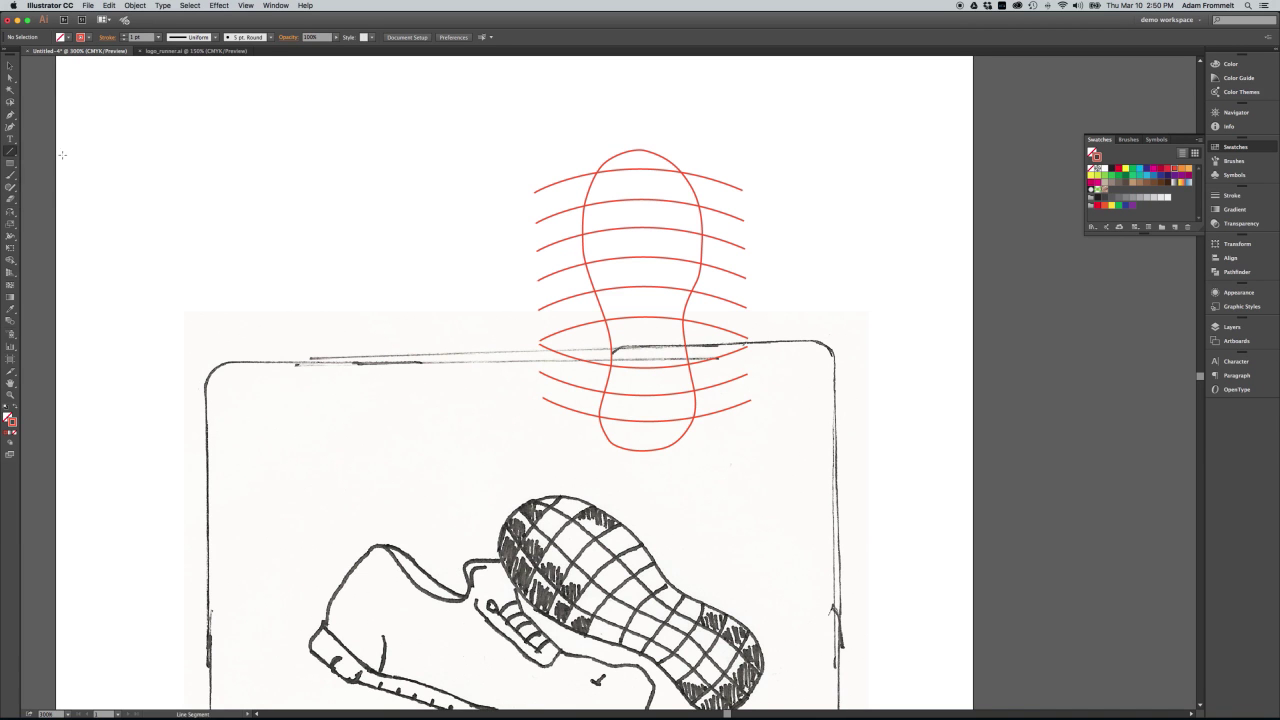
{"action": "left_click", "coordinate": [596, 346]}
{"action": "left_click_drag", "start_coordinate": [596, 346], "coordinate": [703, 344]}
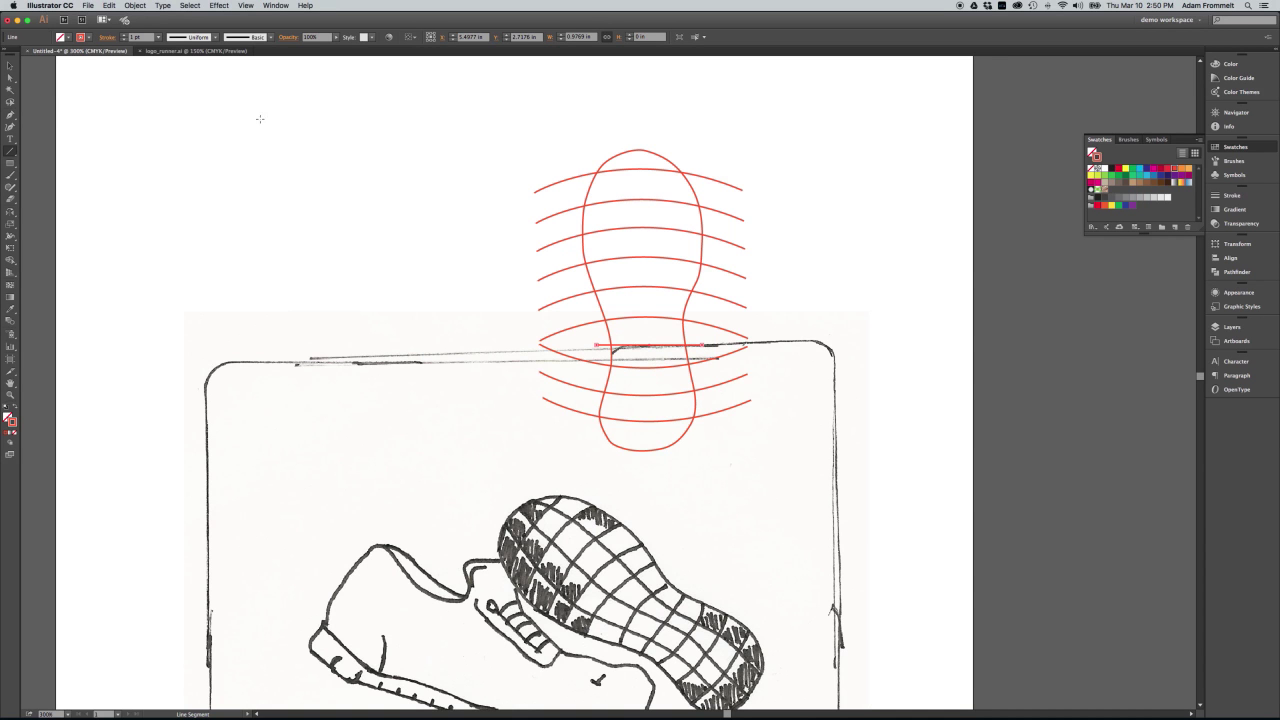
Step: Move the sole outline together with all its tread lines upward, clear of the sketch's frame
{"action": "left_click", "coordinate": [10, 65]}
{"action": "mouse_move", "coordinate": [531, 132]}
{"action": "left_mouse_down"}
{"action": "mouse_move", "coordinate": [760, 366]}
{"action": "mouse_move", "coordinate": [746, 443]}
{"action": "mouse_move", "coordinate": [685, 445]}
{"action": "mouse_move", "coordinate": [594, 277]}
{"action": "mouse_move", "coordinate": [509, 289]}
{"action": "mouse_move", "coordinate": [507, 317]}
{"action": "mouse_move", "coordinate": [696, 315]}
{"action": "left_mouse_up"}
{"action": "scroll", "coordinate": [879, 260], "scroll_direction": "up", "scroll_amount": 5}
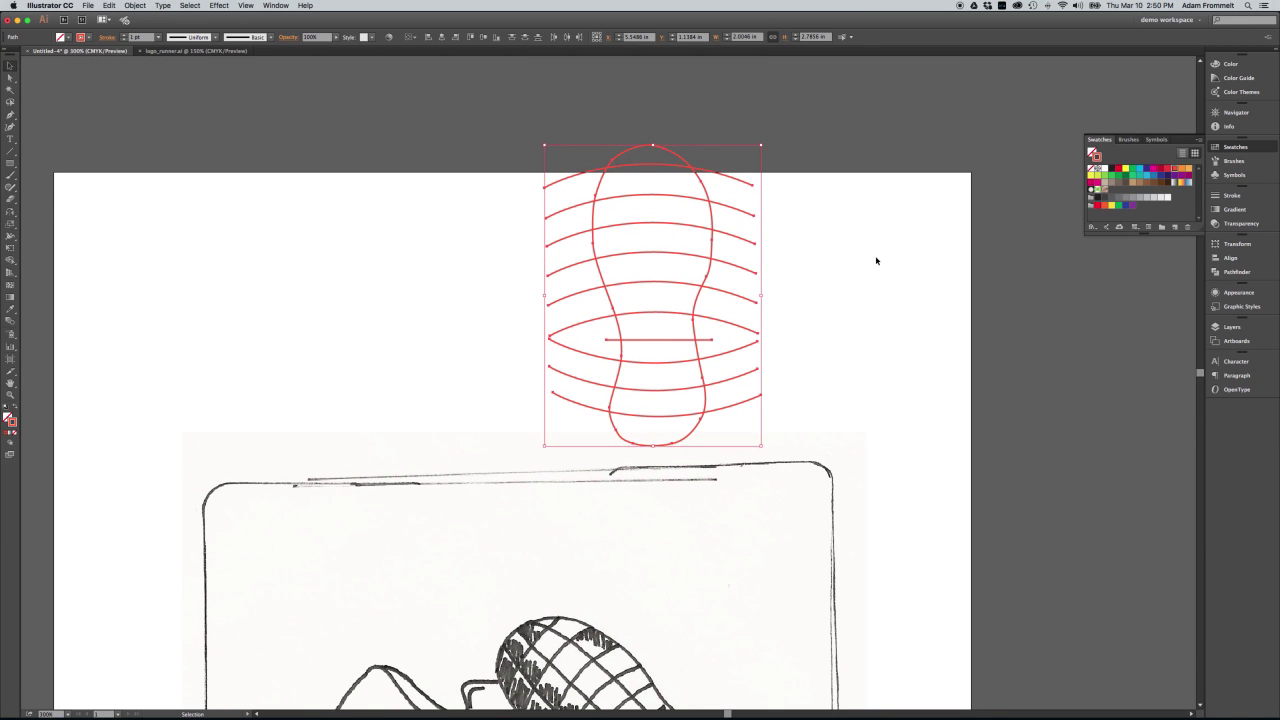
{"action": "left_click", "coordinate": [856, 271]}
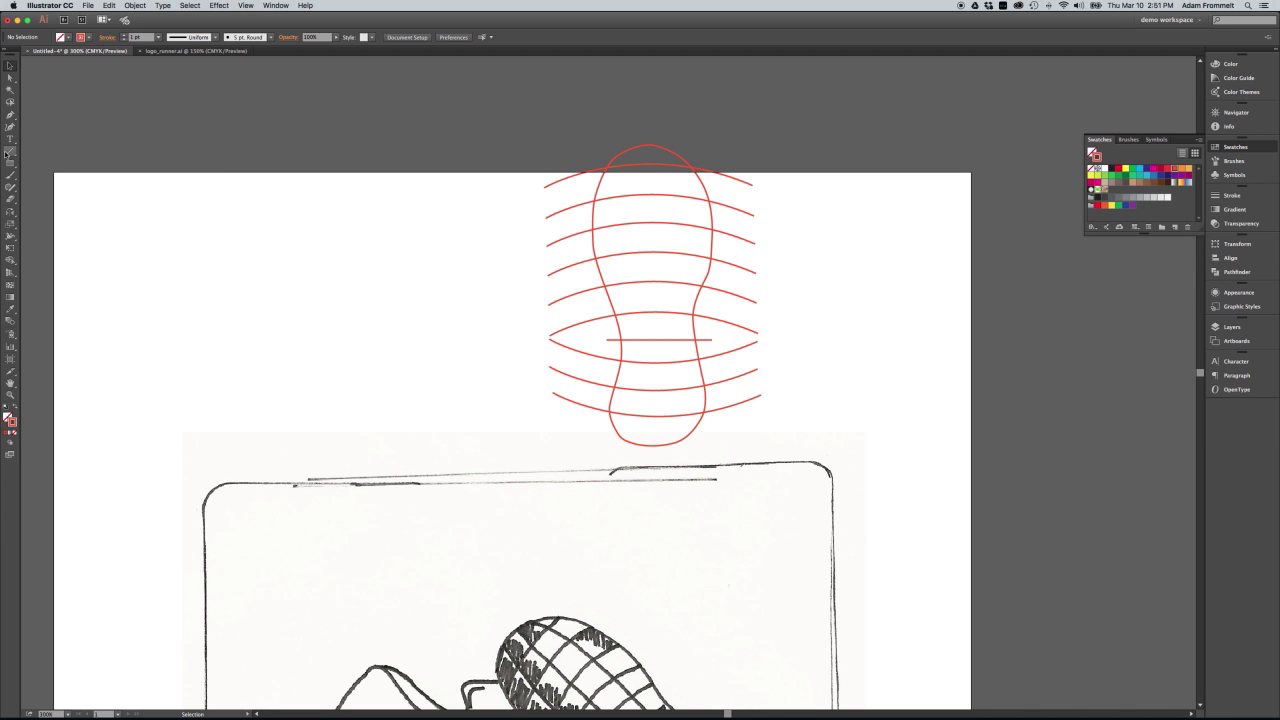
Step: Draw a shallow lengthwise arc about 3.44 in tall through the sole, from above its wide tip to below its narrow end
{"action": "left_click_drag", "start_coordinate": [8, 152], "coordinate": [43, 162]}
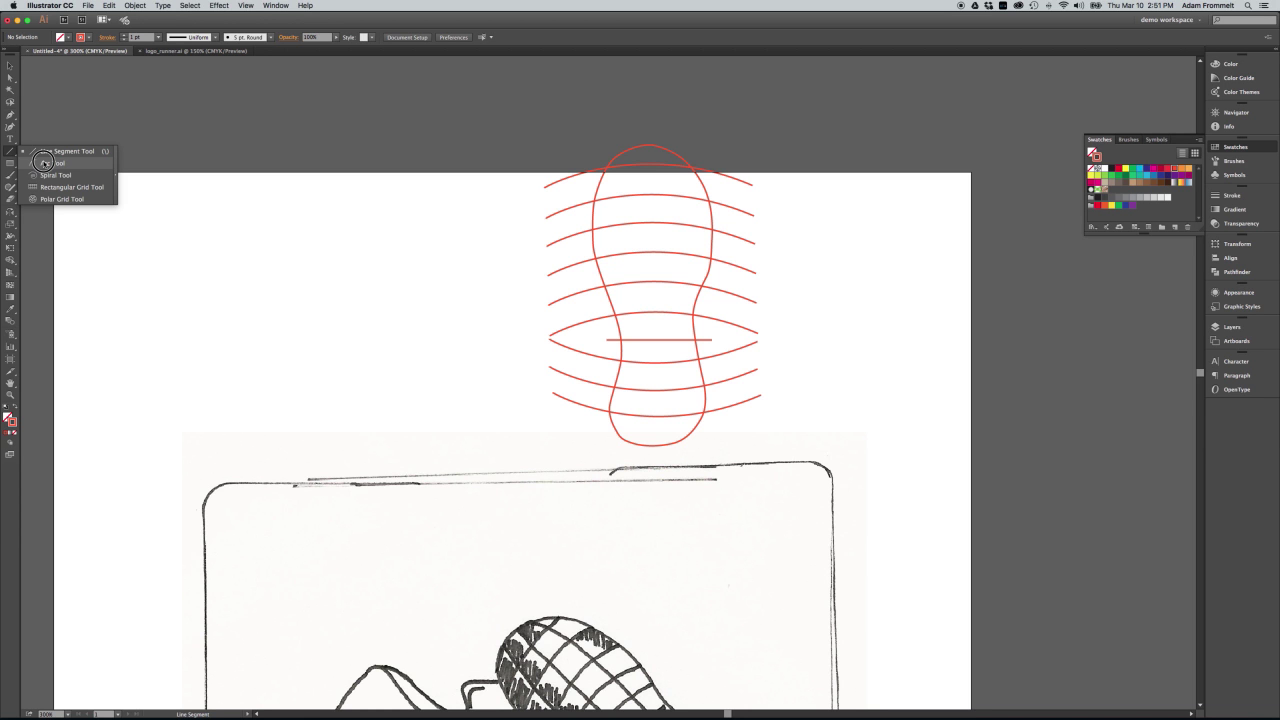
{"action": "left_click_drag", "start_coordinate": [43, 162], "coordinate": [43, 162]}
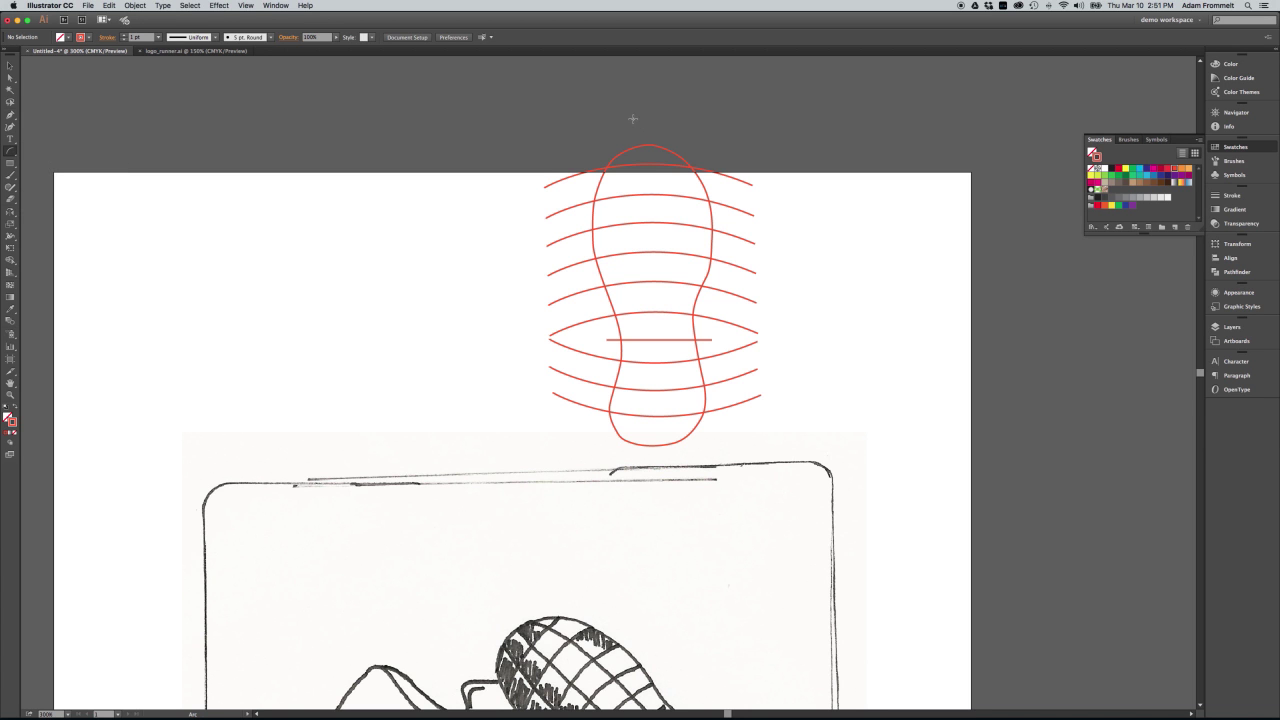
{"action": "left_click_drag", "start_coordinate": [632, 118], "coordinate": [647, 486]}
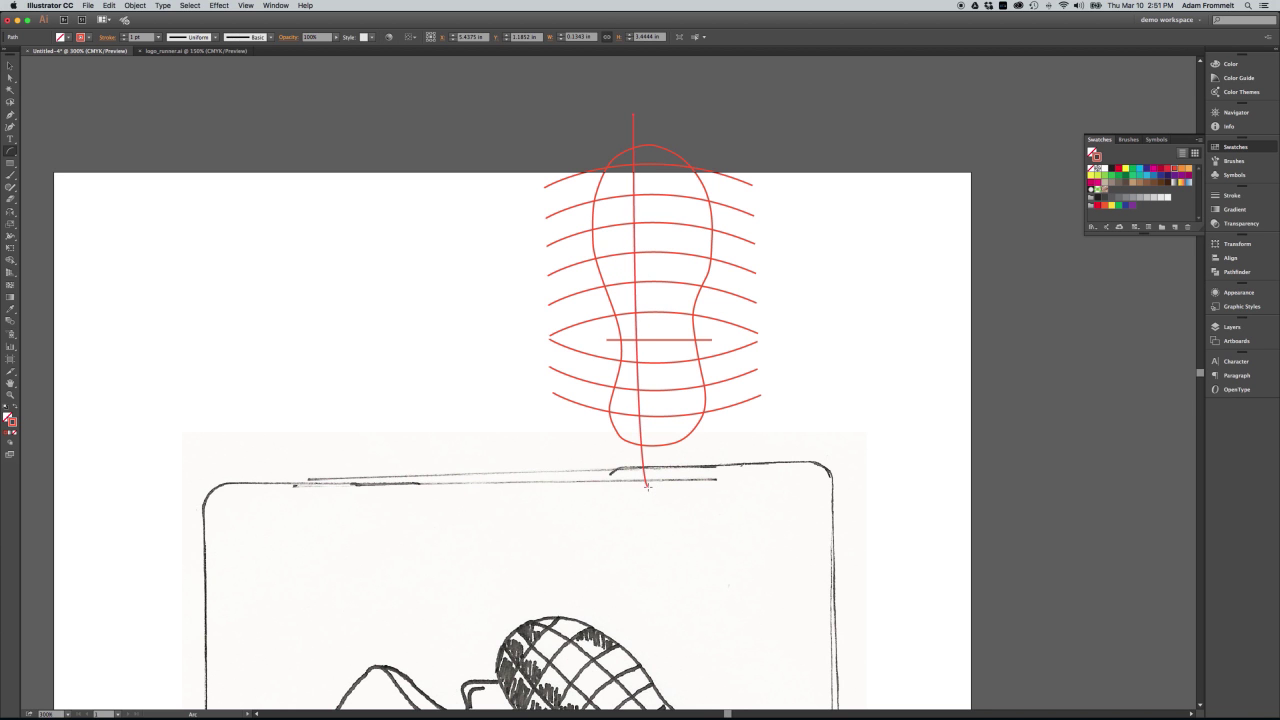
Step: Reshape the lengthwise arc: shift its upper end outward, pull the handle to bow it left, and move its lower end right
{"action": "left_click", "coordinate": [10, 78]}
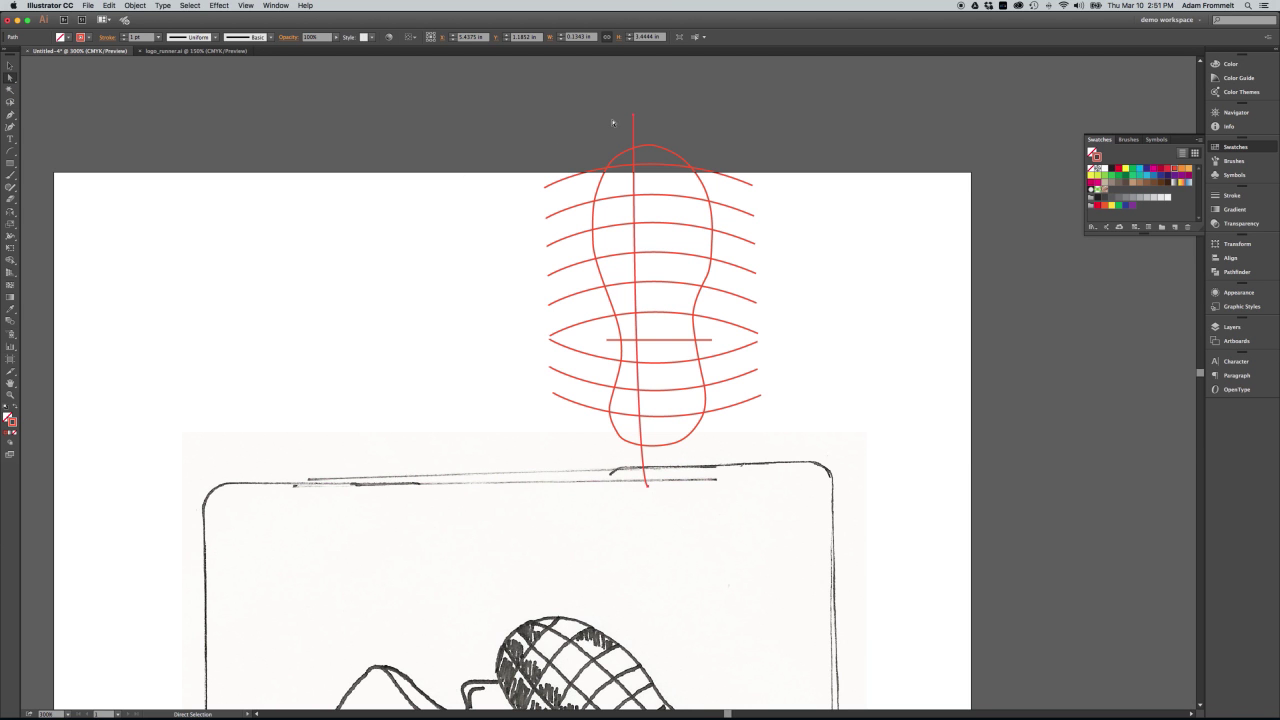
{"action": "left_click_drag", "start_coordinate": [634, 118], "coordinate": [629, 118]}
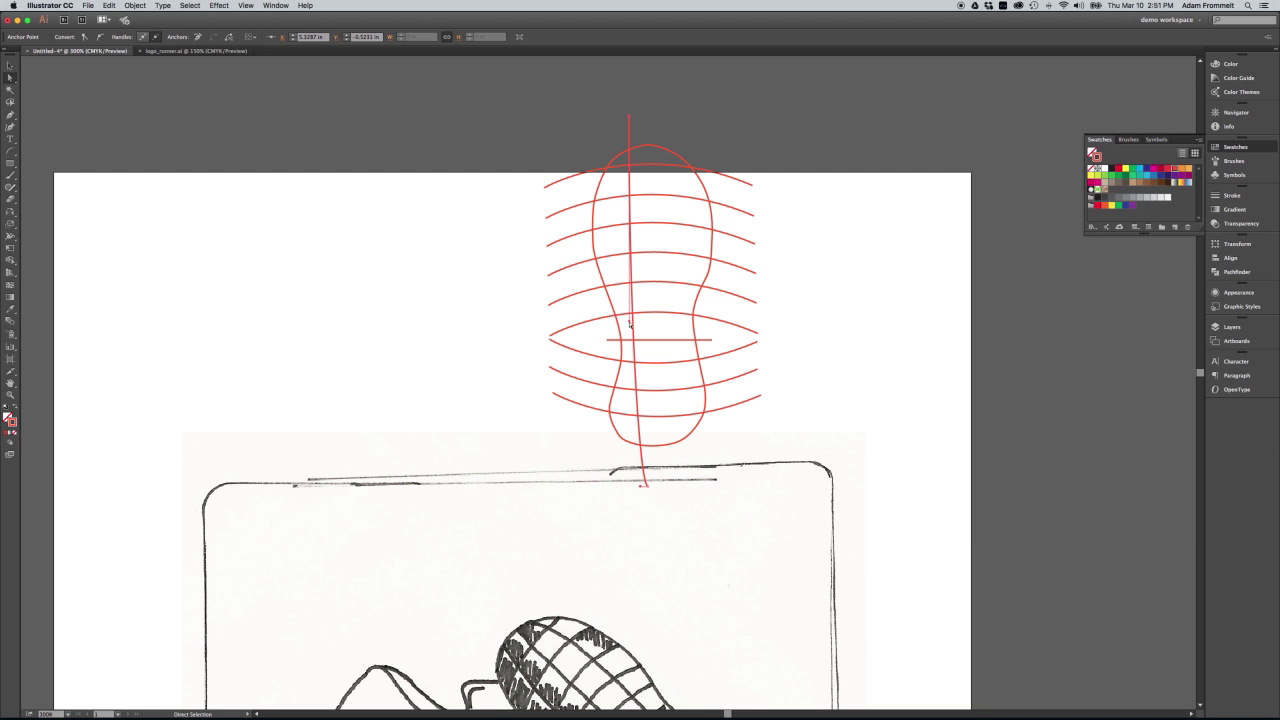
{"action": "left_click_drag", "start_coordinate": [629, 321], "coordinate": [603, 276]}
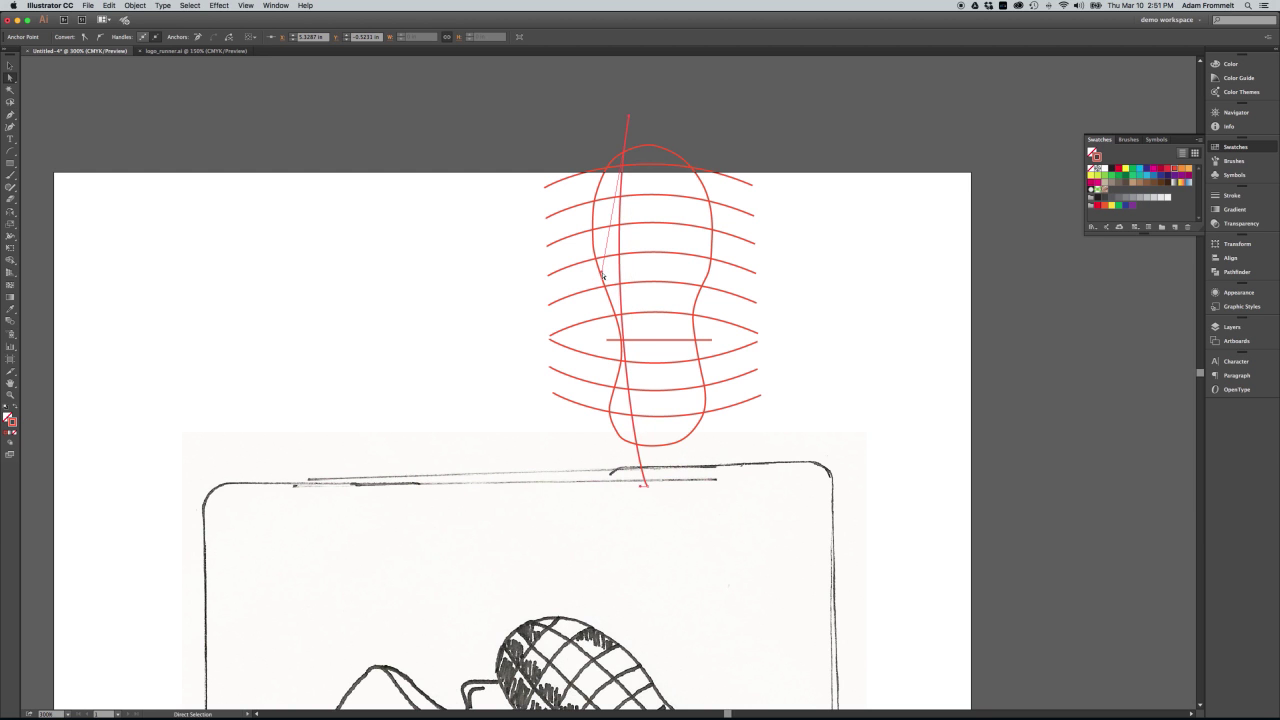
{"action": "left_click", "coordinate": [648, 487]}
{"action": "mouse_move", "coordinate": [649, 488]}
{"action": "left_mouse_down"}
{"action": "mouse_move", "coordinate": [674, 488]}
{"action": "mouse_move", "coordinate": [663, 489]}
{"action": "left_mouse_up"}
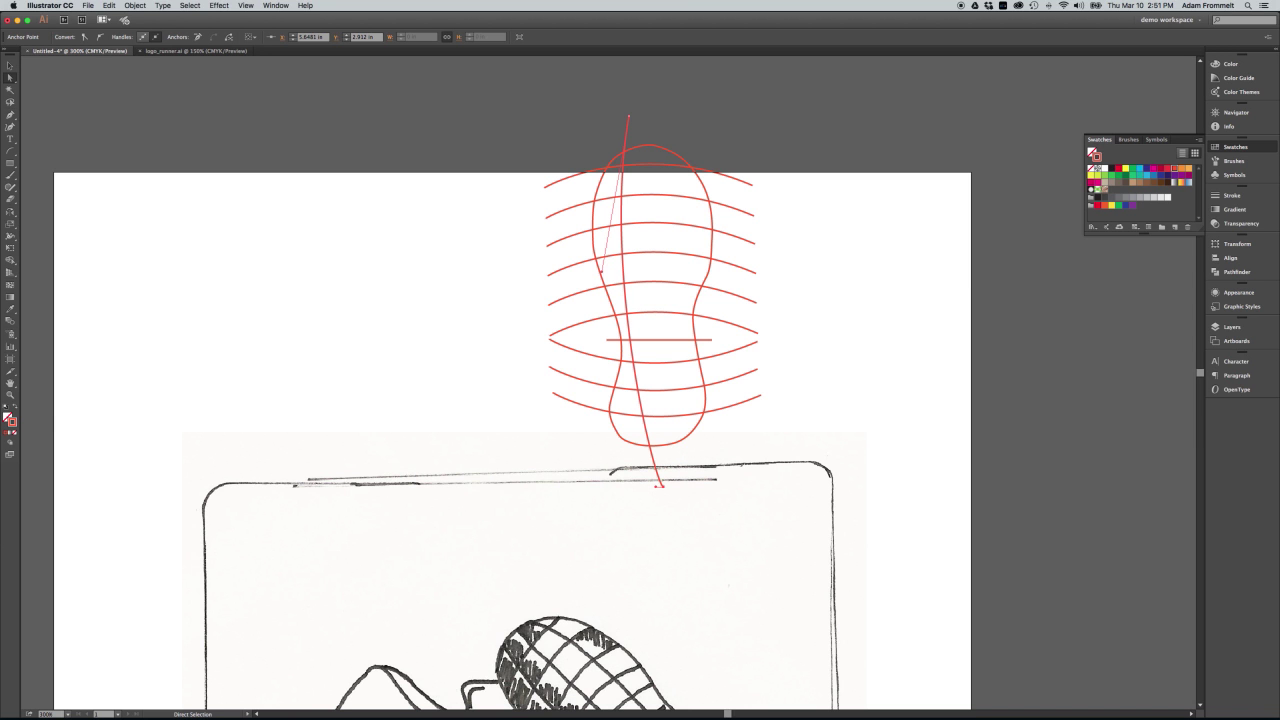
{"action": "left_click", "coordinate": [10, 65]}
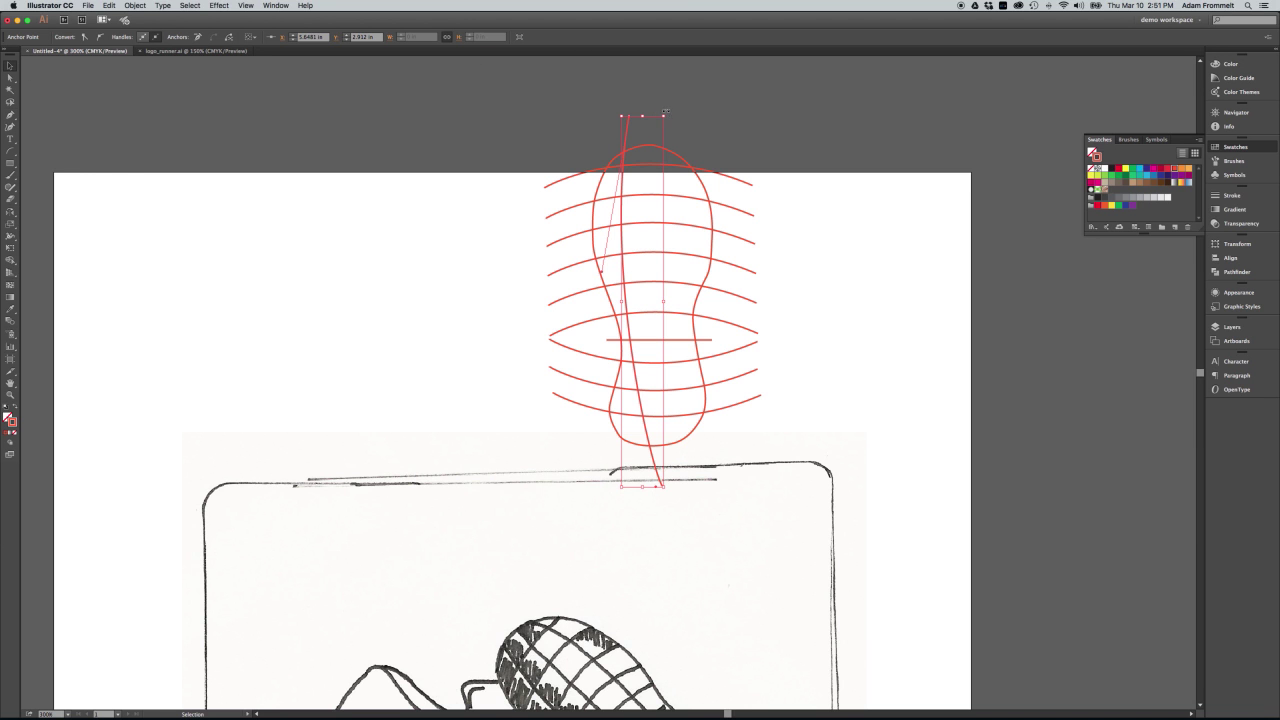
{"action": "left_click", "coordinate": [667, 112]}
{"action": "left_click_drag", "start_coordinate": [667, 112], "coordinate": [669, 115]}
{"action": "left_click", "coordinate": [774, 209]}
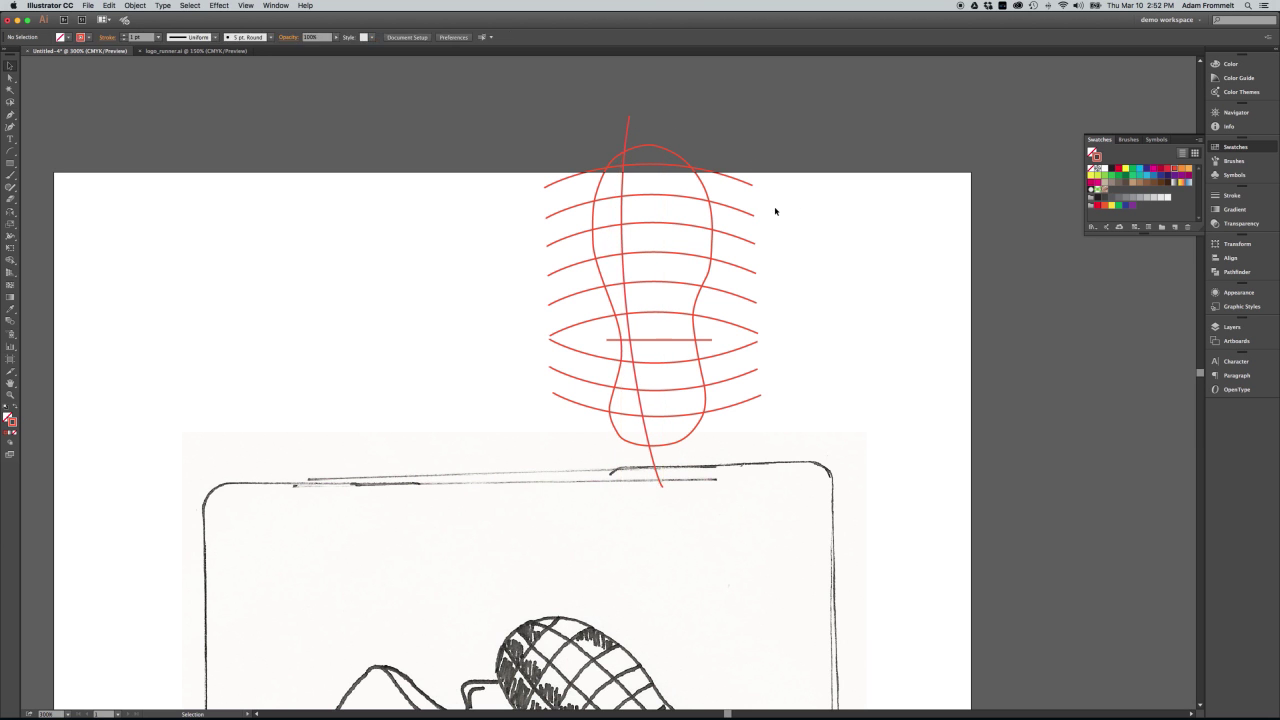
Step: Create a reflected copy of the lengthwise arc across the vertical axis
{"action": "left_click_drag", "start_coordinate": [666, 101], "coordinate": [535, 117]}
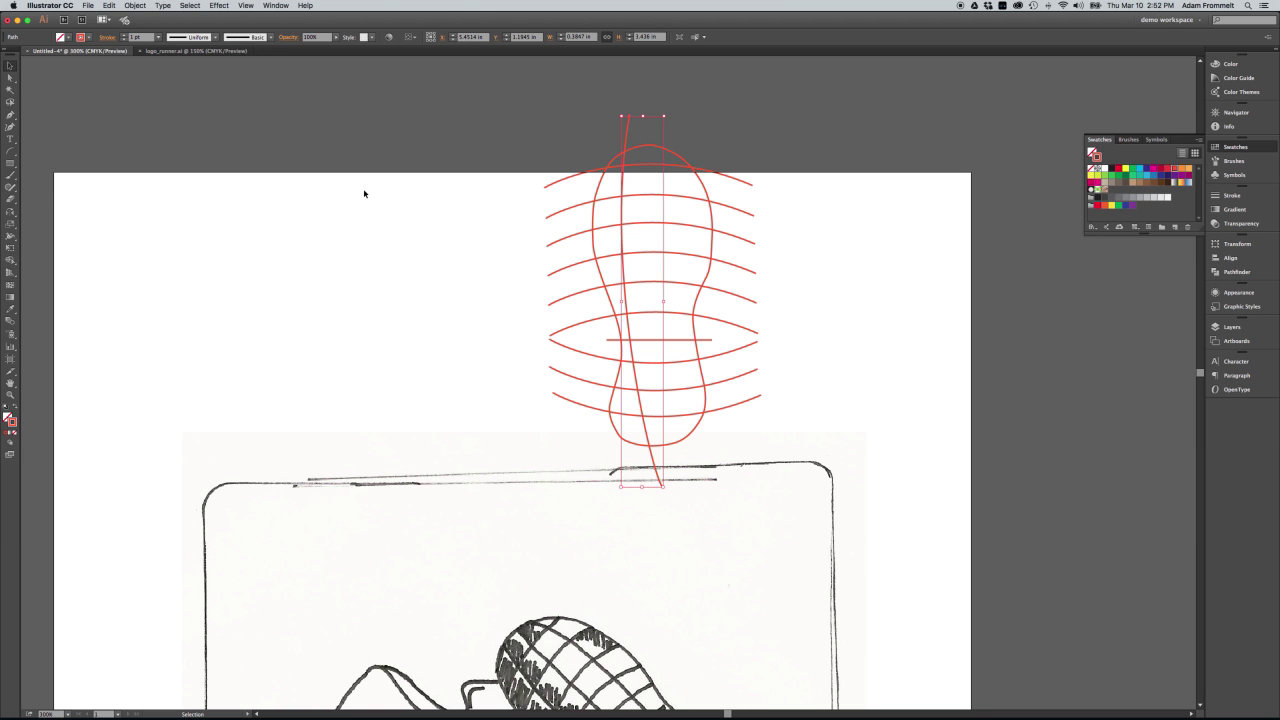
{"action": "double_click", "coordinate": [10, 213]}
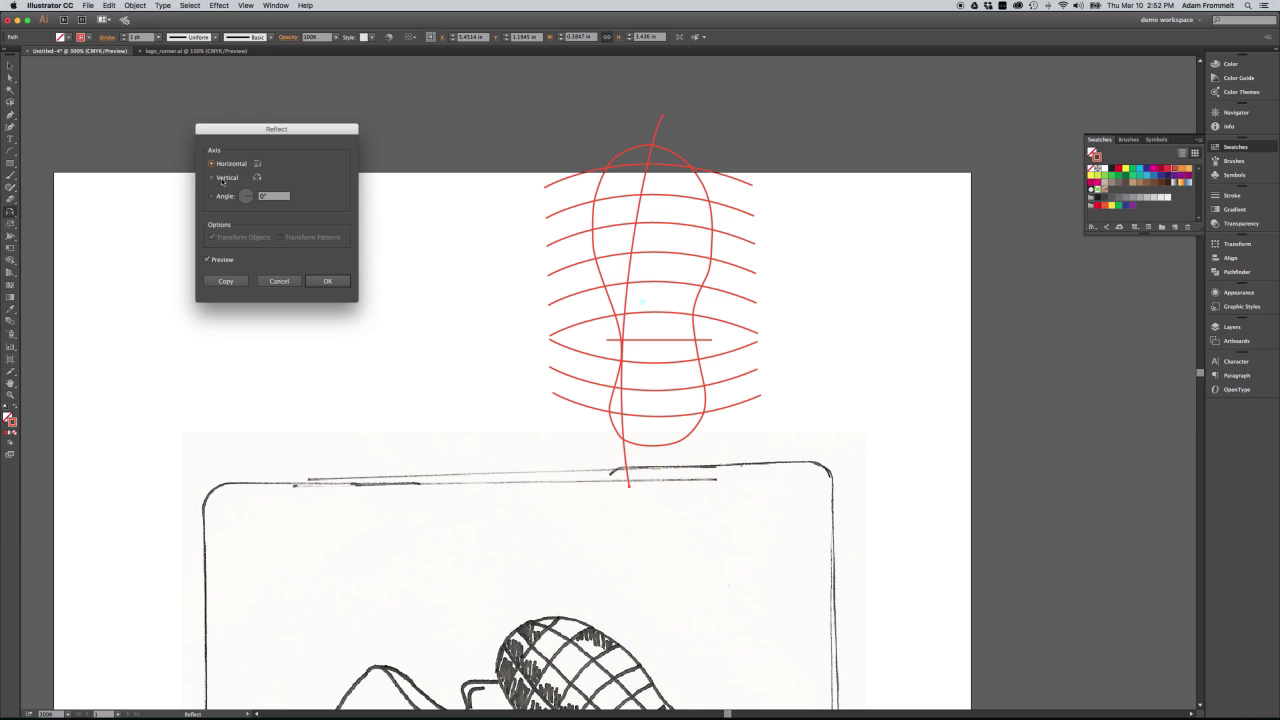
{"action": "left_click", "coordinate": [212, 177]}
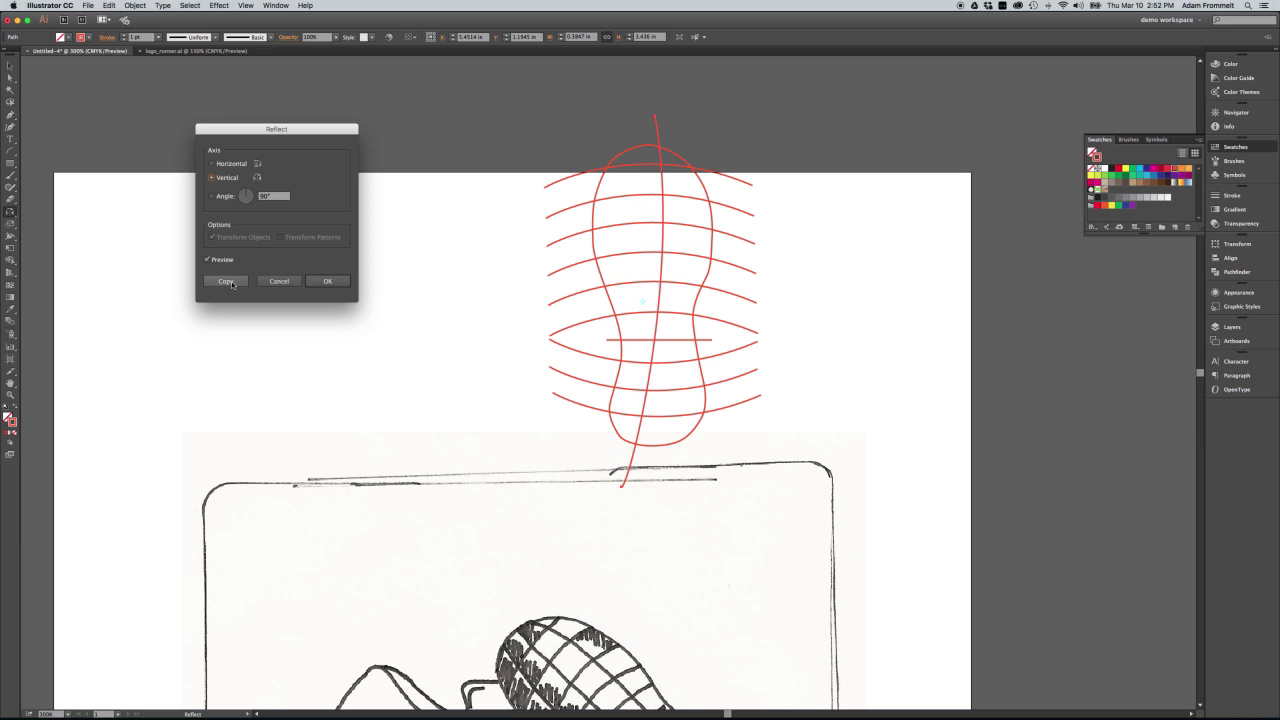
{"action": "left_click", "coordinate": [228, 283]}
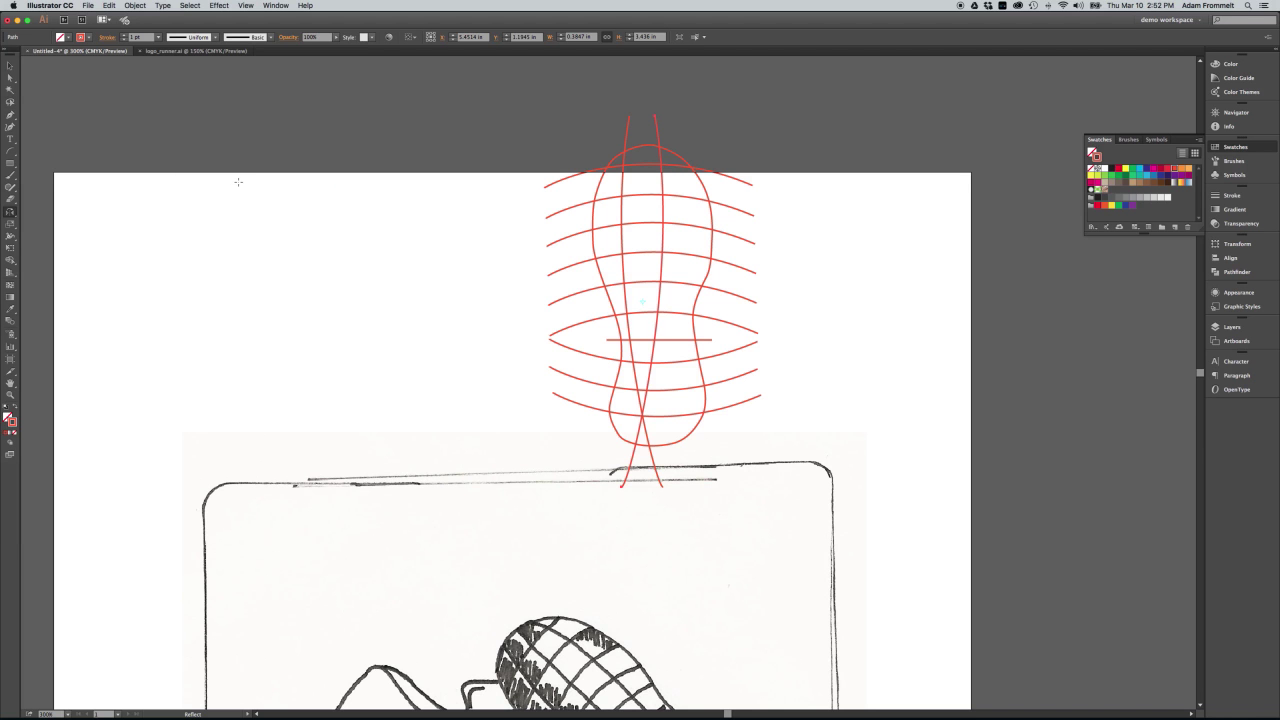
Step: Rotate the mirrored arc slightly and move it to the right half of the sole, opposite the original
{"action": "left_click", "coordinate": [10, 65]}
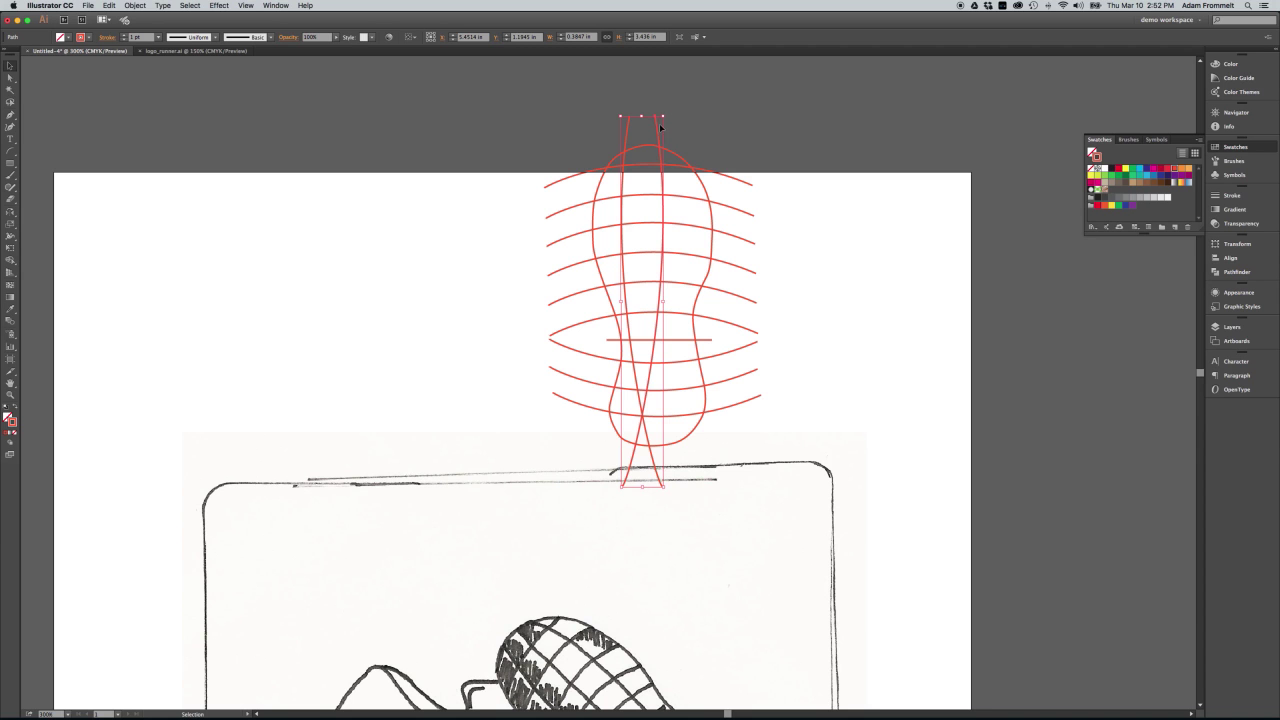
{"action": "mouse_move", "coordinate": [660, 123]}
{"action": "left_mouse_down"}
{"action": "mouse_move", "coordinate": [683, 124]}
{"action": "mouse_move", "coordinate": [676, 110]}
{"action": "left_mouse_up"}
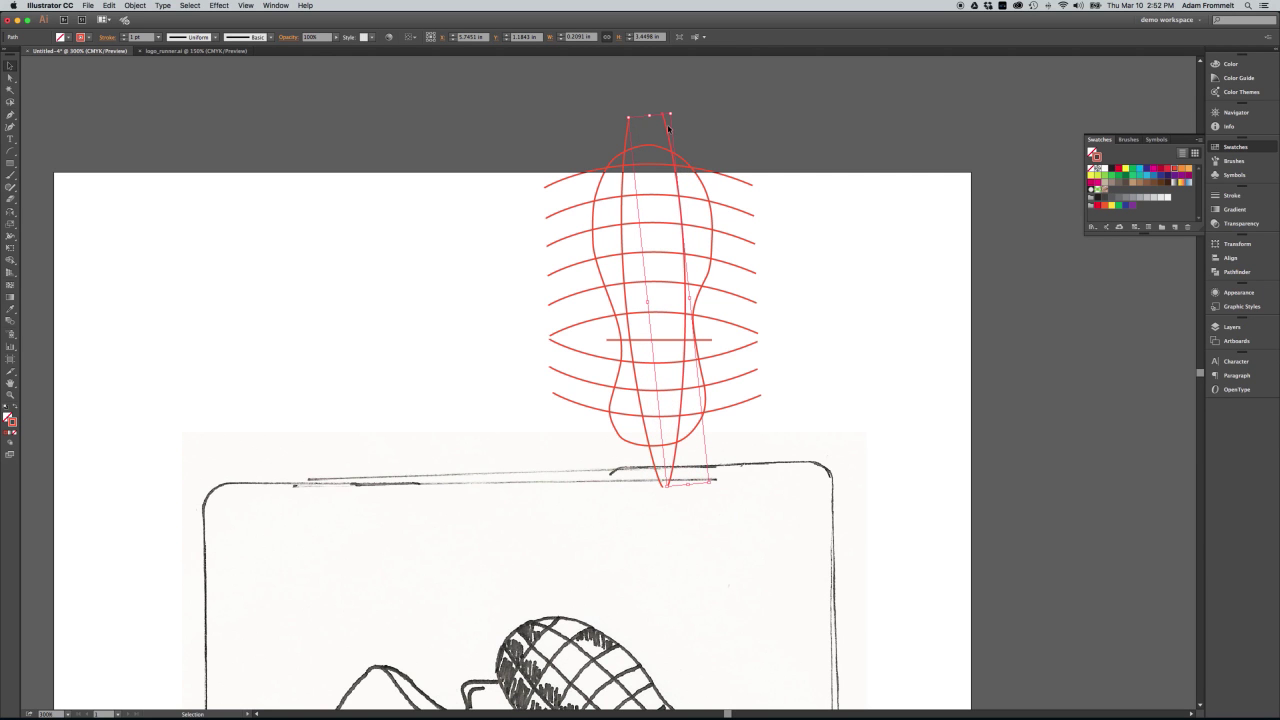
{"action": "left_click", "coordinate": [675, 452]}
{"action": "left_click_drag", "start_coordinate": [675, 452], "coordinate": [671, 452]}
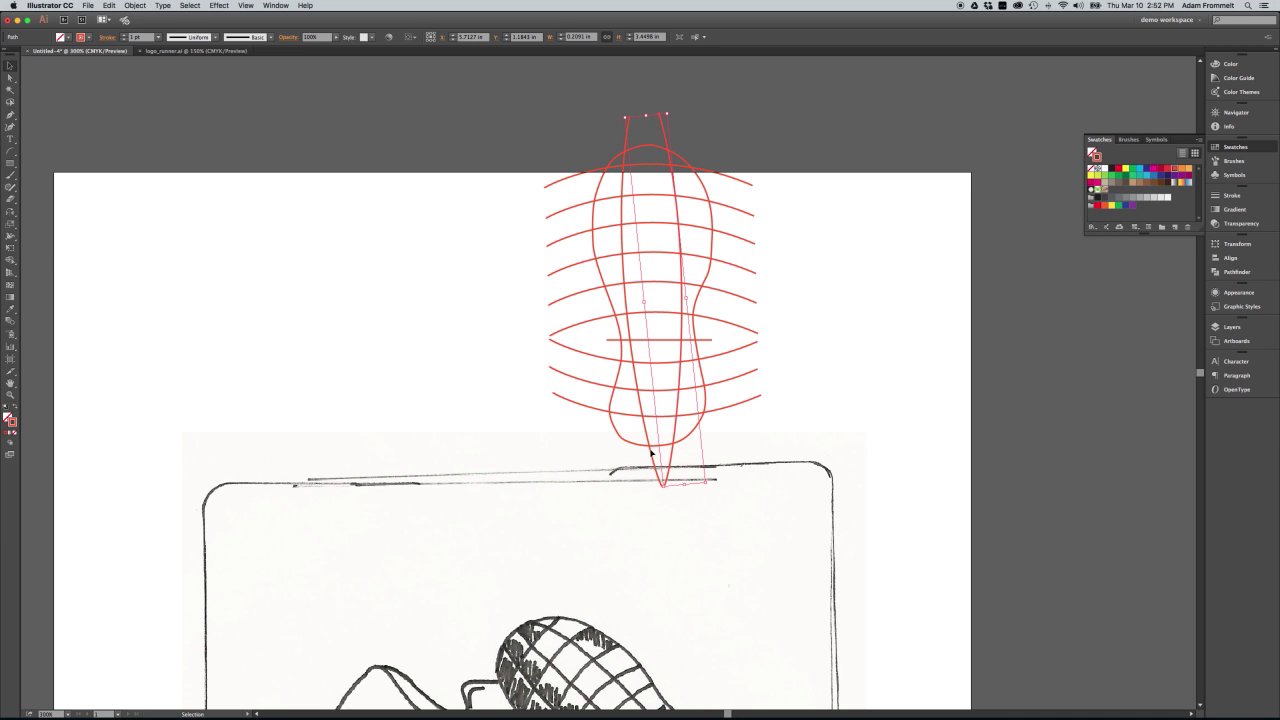
Step: Tilt the original lengthwise arc slightly so it mirrors the right-hand one and their lower ends almost meet
{"action": "key", "text": "ctrl+z"}
{"action": "left_click_drag", "start_coordinate": [666, 490], "coordinate": [648, 462]}
{"action": "right_click", "coordinate": [655, 470]}
{"action": "left_click", "coordinate": [740, 447]}
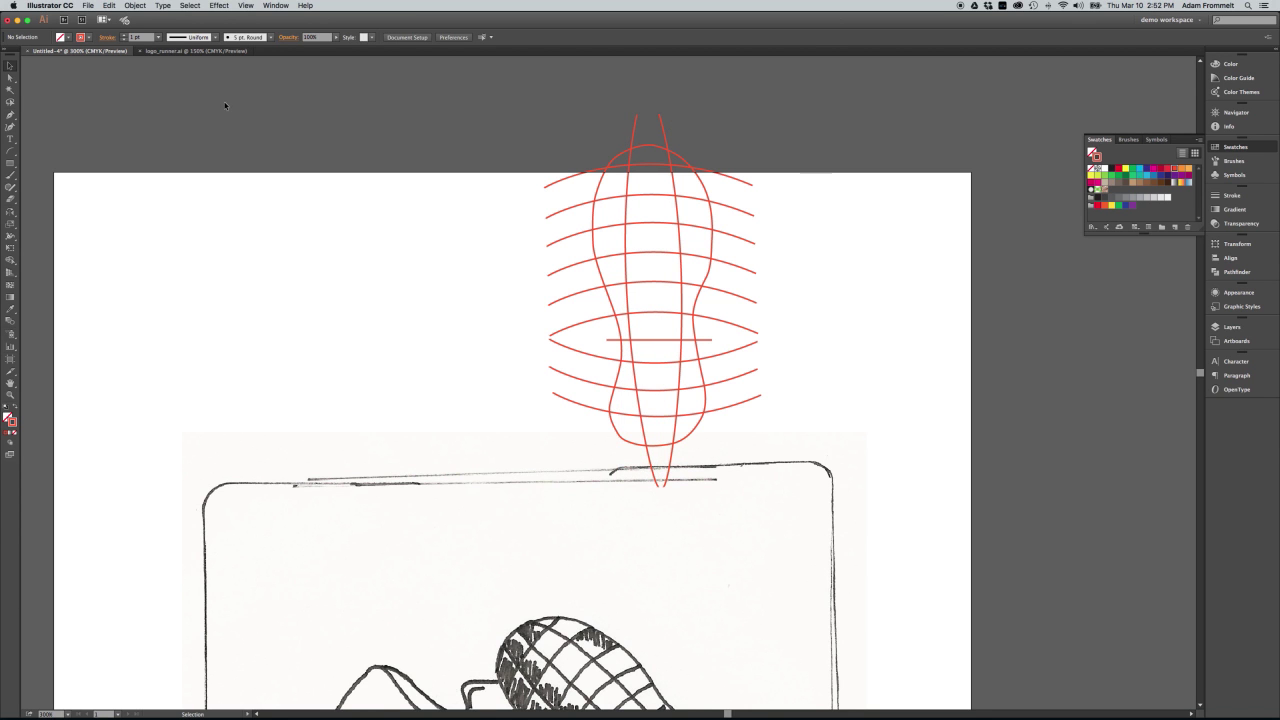
Step: Draw a vertical straight line about 2.97 in long down the middle of the sole, between the two lengthwise arcs
{"action": "left_click_drag", "start_coordinate": [9, 153], "coordinate": [44, 151]}
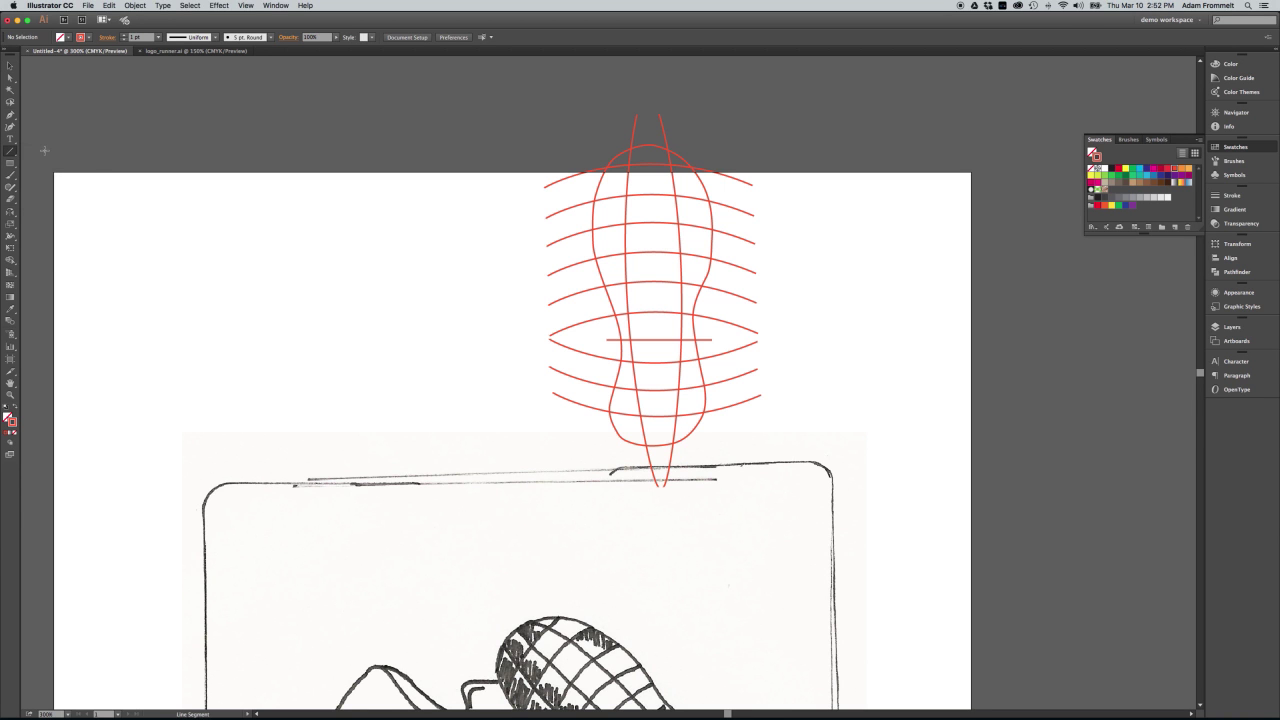
{"action": "left_click", "coordinate": [648, 134]}
{"action": "left_click_drag", "start_coordinate": [648, 134], "coordinate": [660, 456]}
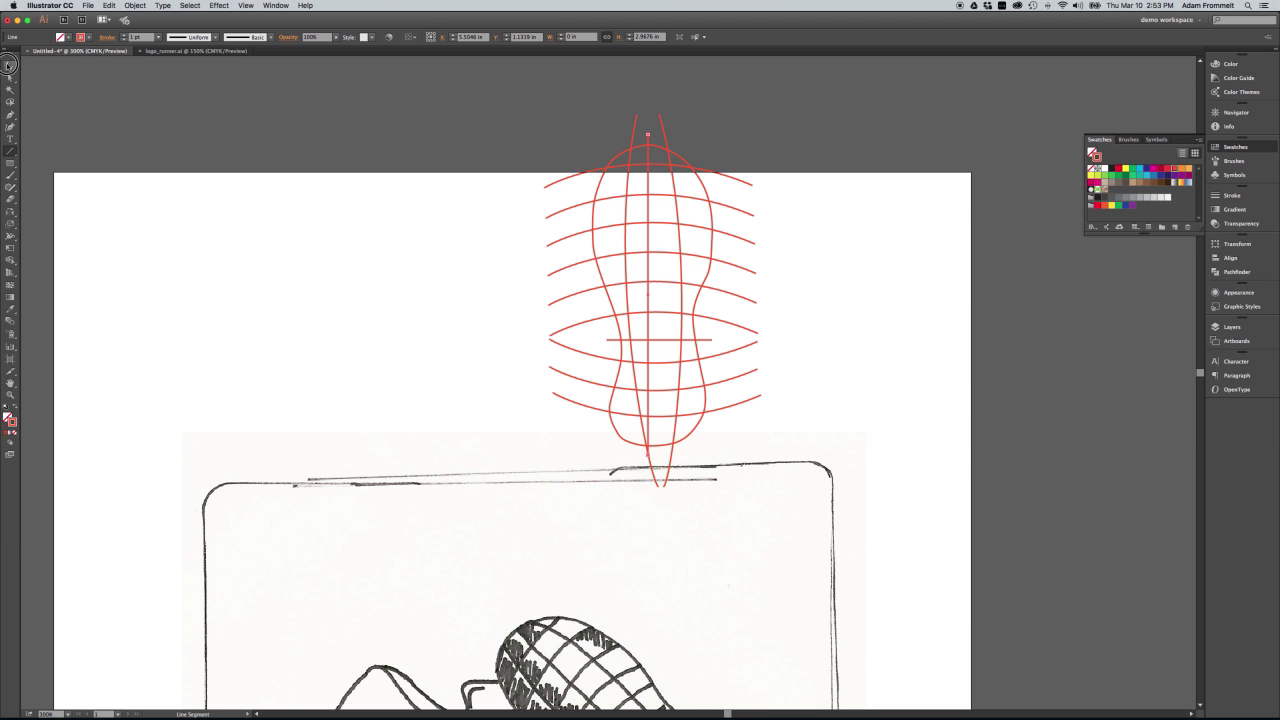
Step: Nudge the center line slightly right and shift its lower end right so it runs midway between the two lengthwise arcs
{"action": "left_click", "coordinate": [10, 65]}
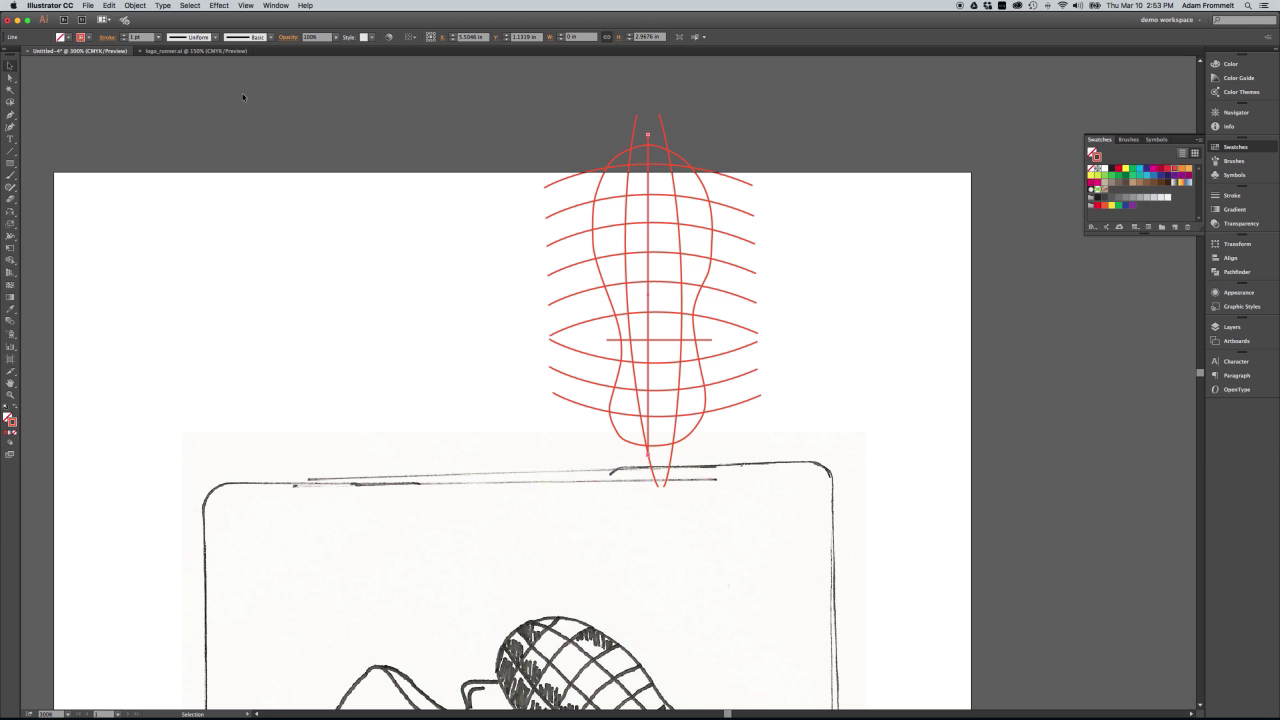
{"action": "left_click", "coordinate": [650, 184]}
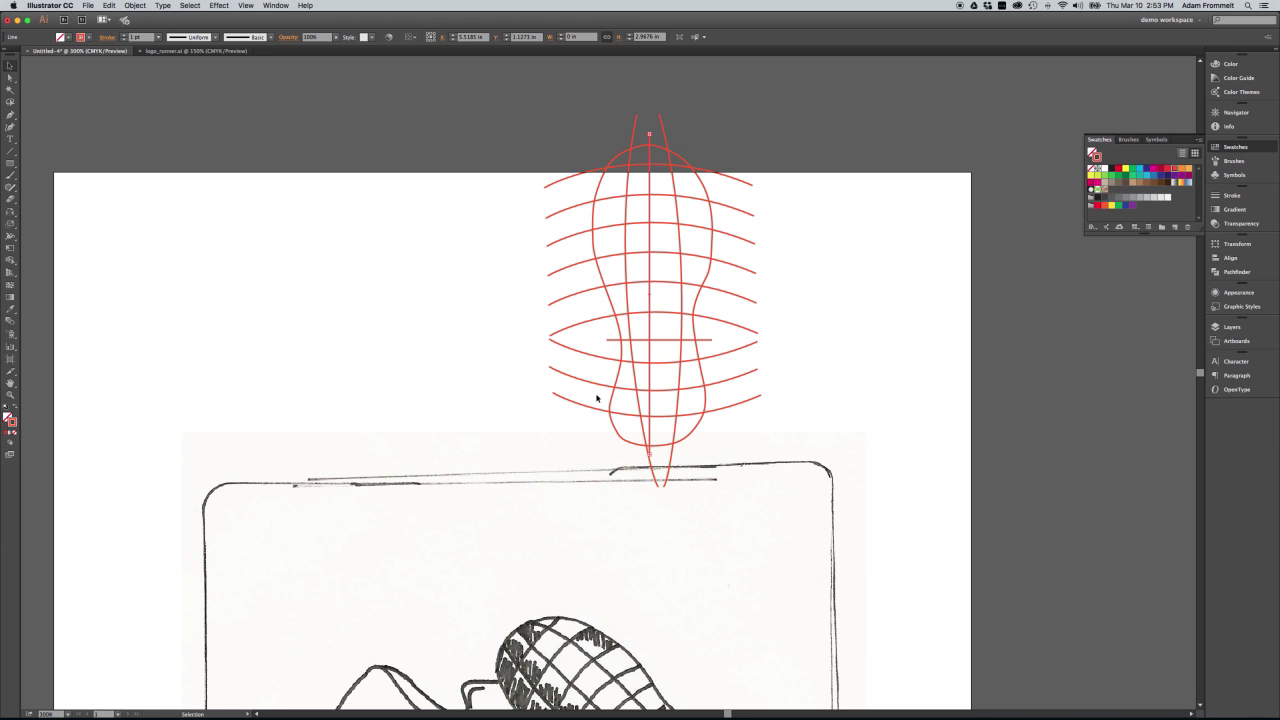
{"action": "key", "text": "a"}
{"action": "left_click_drag", "start_coordinate": [651, 459], "coordinate": [658, 458]}
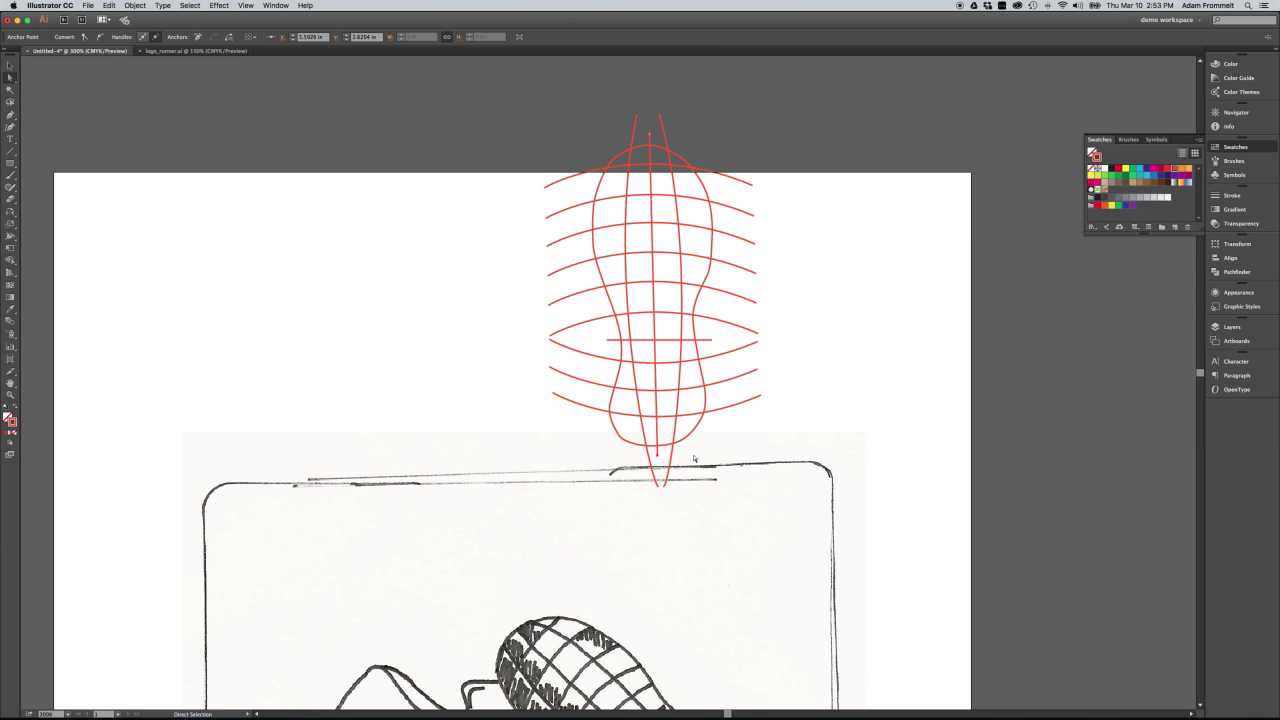
{"action": "left_click", "coordinate": [740, 440]}
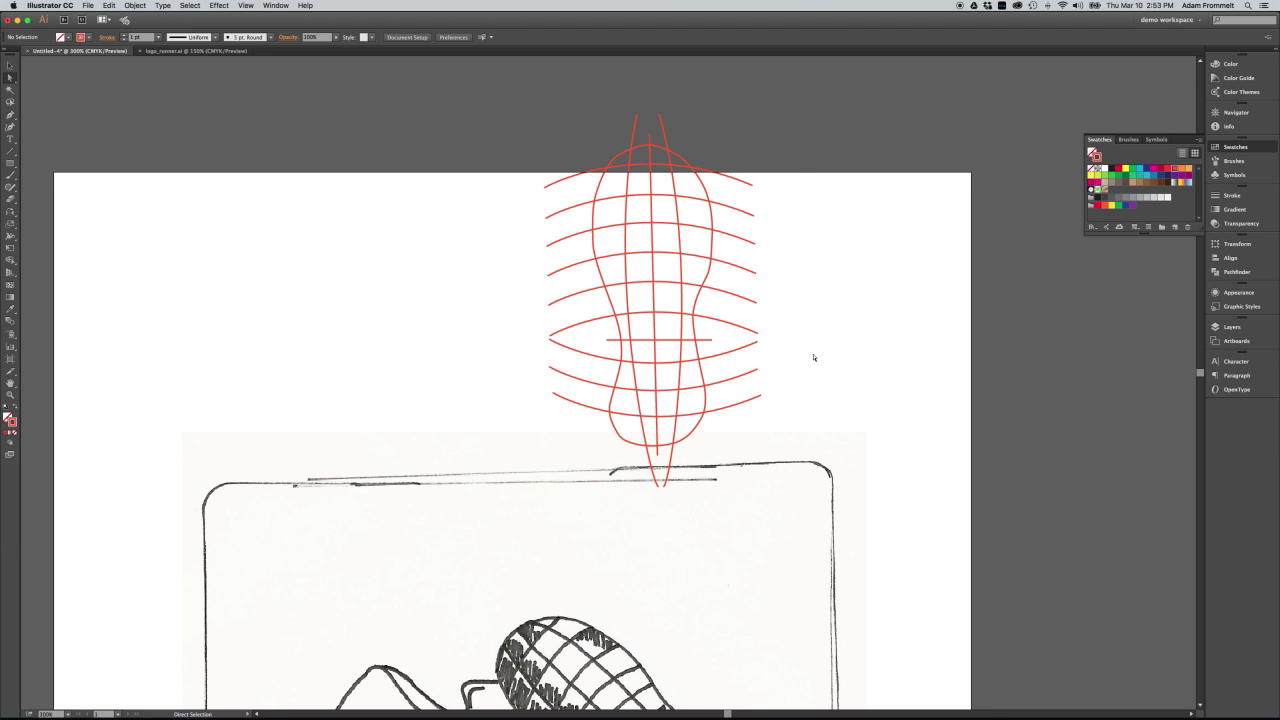
{"action": "key", "text": "v"}
{"action": "scroll", "coordinate": [812, 352], "scroll_direction": "down", "scroll_amount": 3}
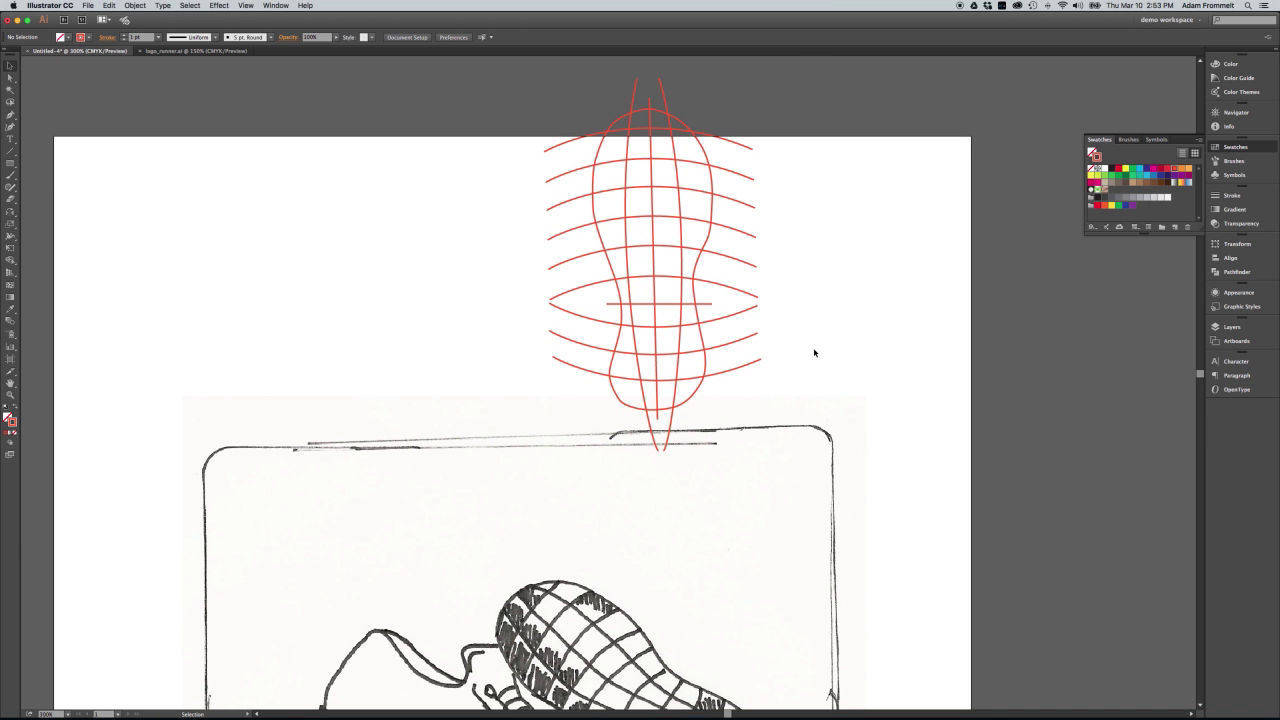